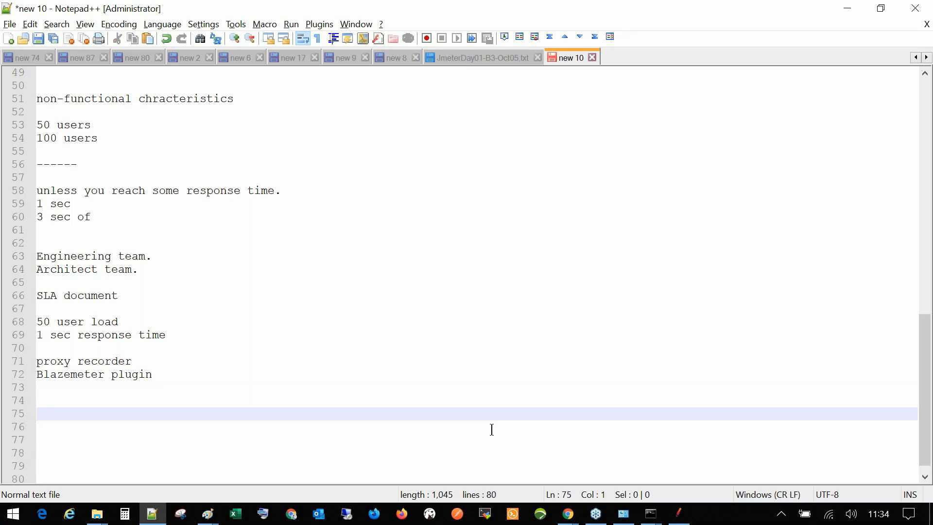
# Add the line "sign up for blazemeter for free." to the notes, two blank lines below "Blazemeter plugin"
pyautogui.write('sign up for ')
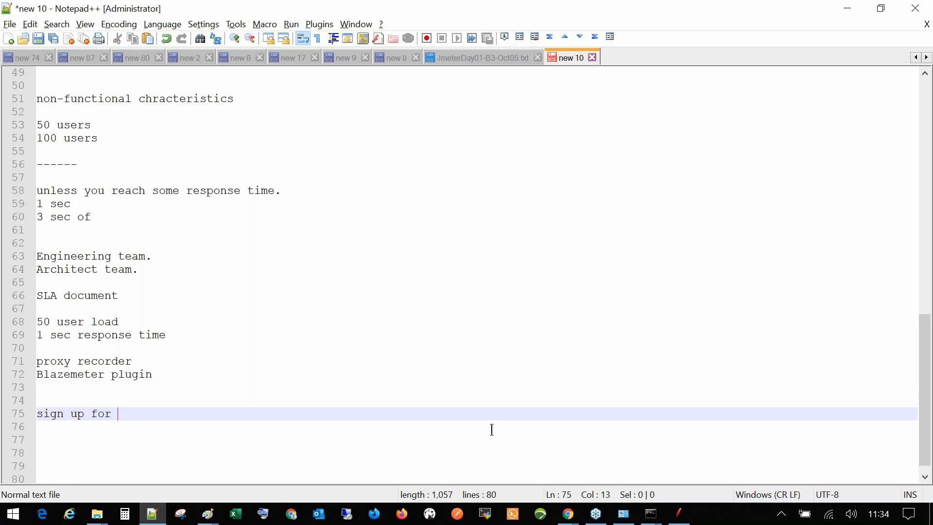
pyautogui.write('bal')
pyautogui.write('lazemente')
pyautogui.press('BackSpace')
pyautogui.press('BackSpace')
pyautogui.press('BackSpace')
pyautogui.press('BackSpace')
pyautogui.write('ter fr')
pyautogui.press('BackSpace')
pyautogui.write('or f')
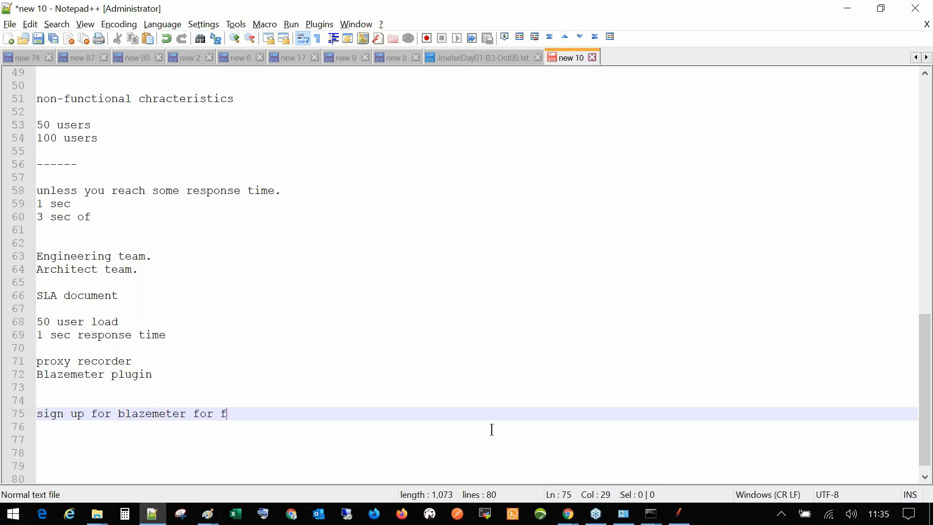
pyautogui.write('ree.')
pyautogui.press('Return')
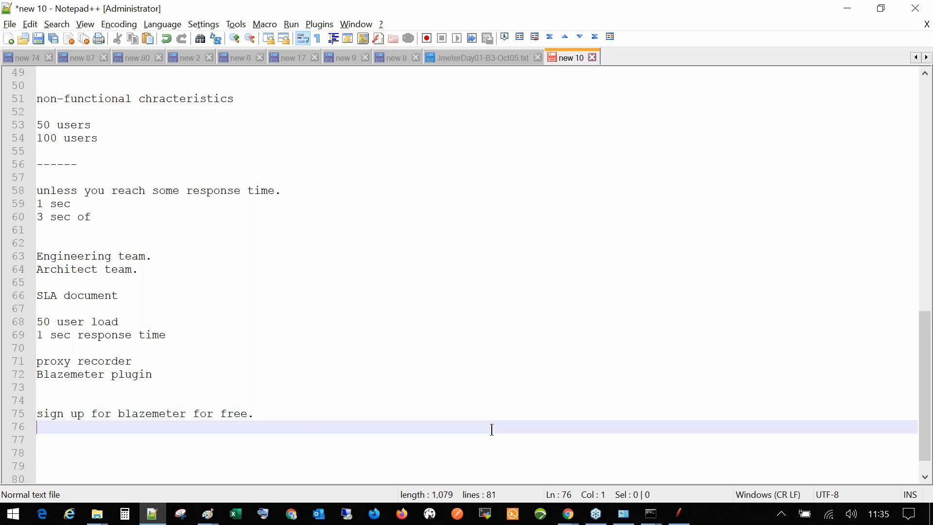
# Add the line "add blazemeter plugin in chrome browser" beneath the sign-up note
pyautogui.write('add blazem')
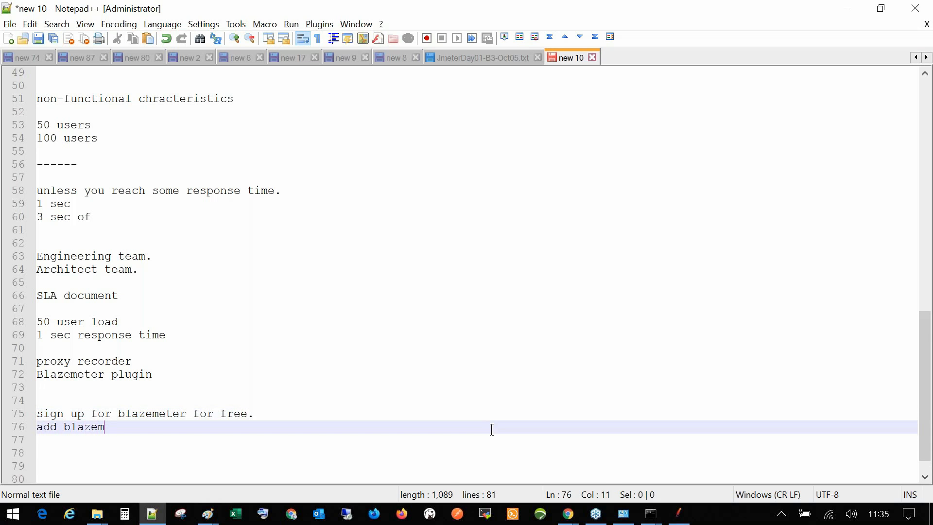
pyautogui.write('eter plugin i')
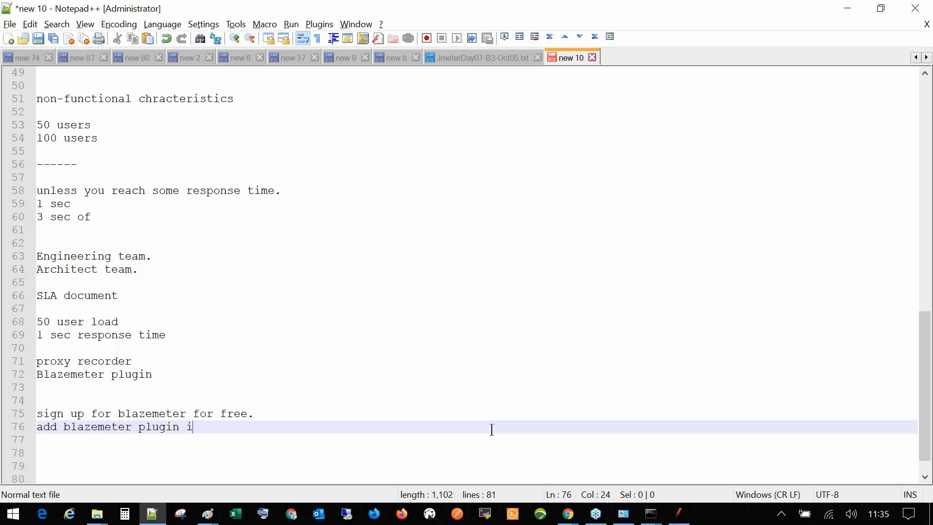
pyautogui.write('n chrome brower')
pyautogui.press('BackSpace')
pyautogui.press('BackSpace')
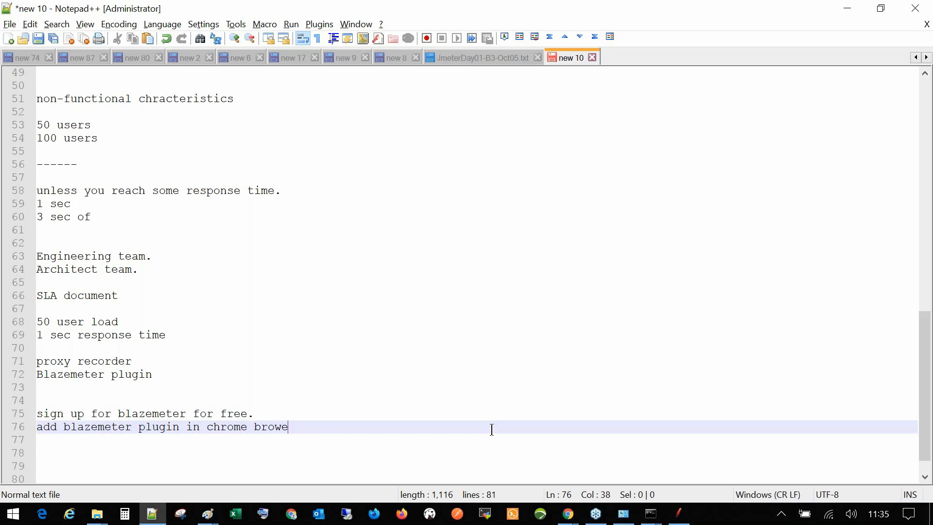
pyautogui.write('ser')
pyautogui.press('Return')
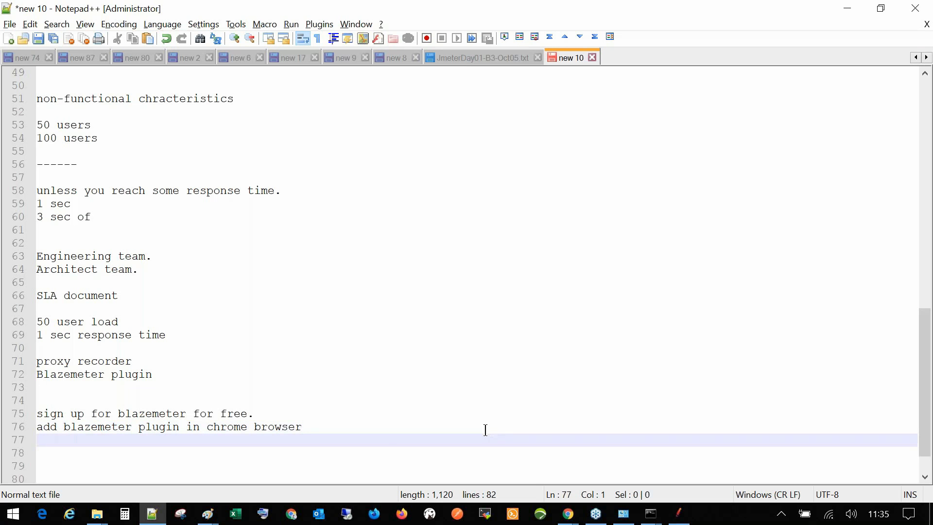
# Add the line "login with the account you created" directly below the chrome browser line
pyautogui.moveTo(207, 426); pyautogui.dragTo(302, 428)
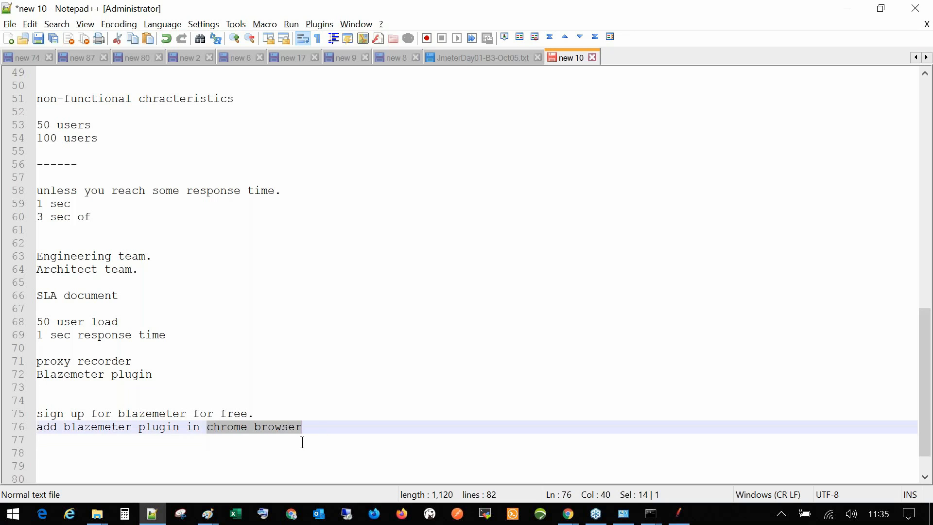
pyautogui.click(191, 449)
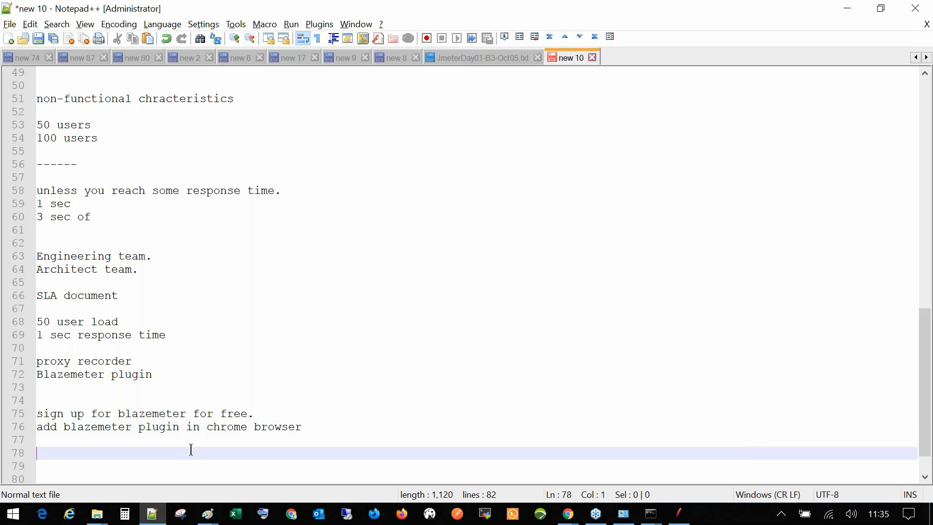
pyautogui.press('BackSpace')
pyautogui.write('login w')
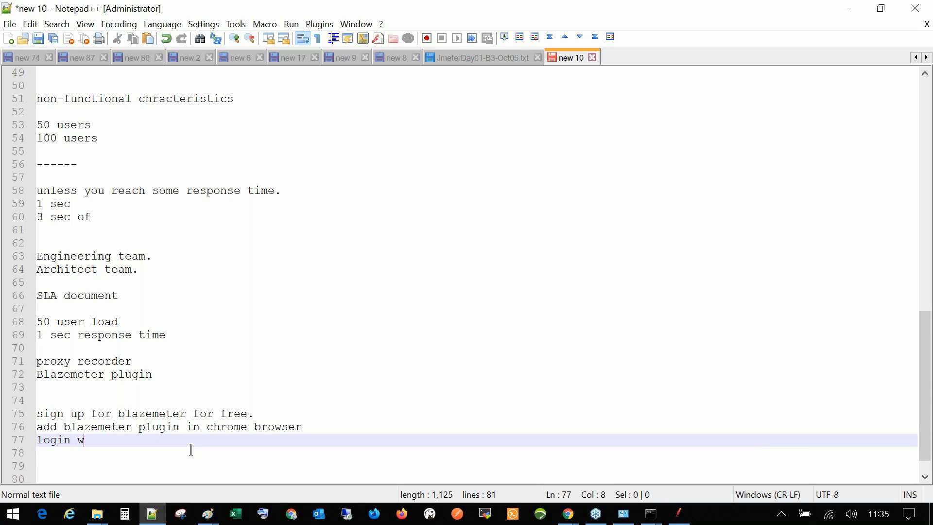
pyautogui.write('ith the a')
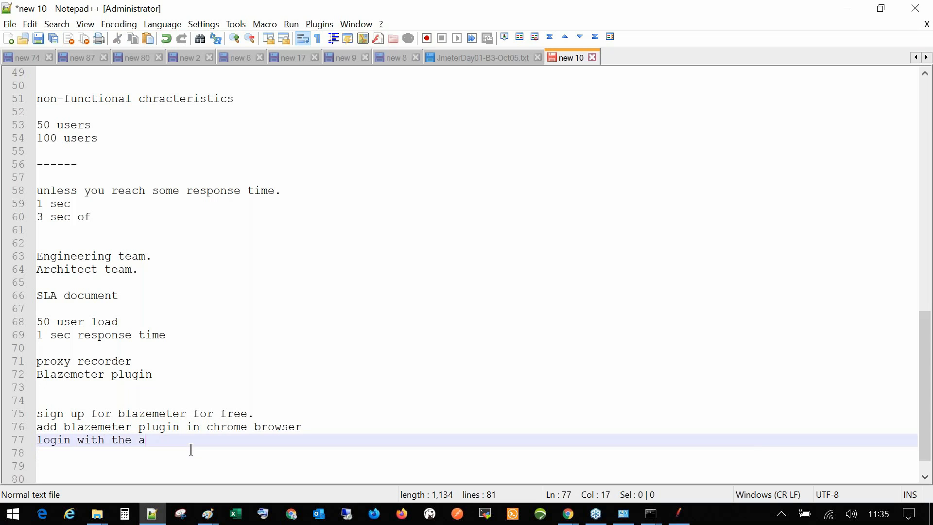
pyautogui.write('ccount you created')
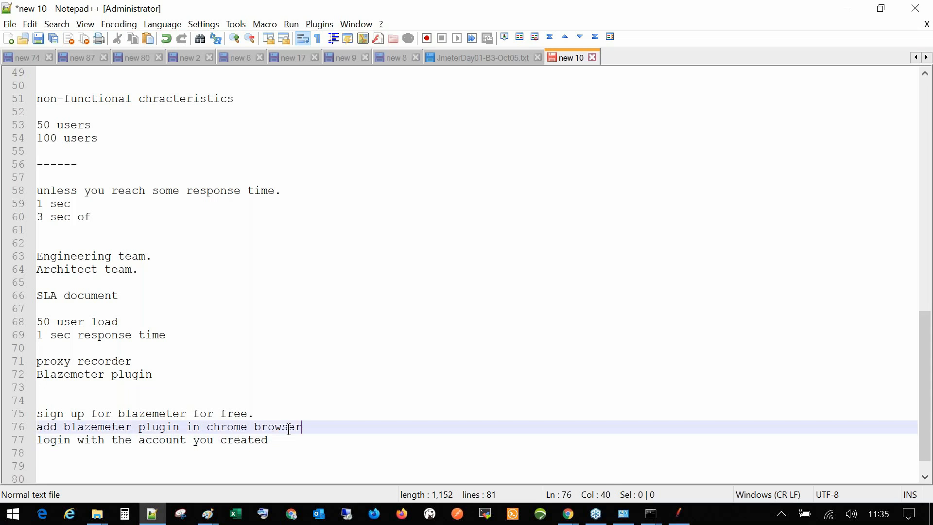
pyautogui.moveTo(302, 426); pyautogui.dragTo(37, 426)
pyautogui.doubleClick(98, 426)
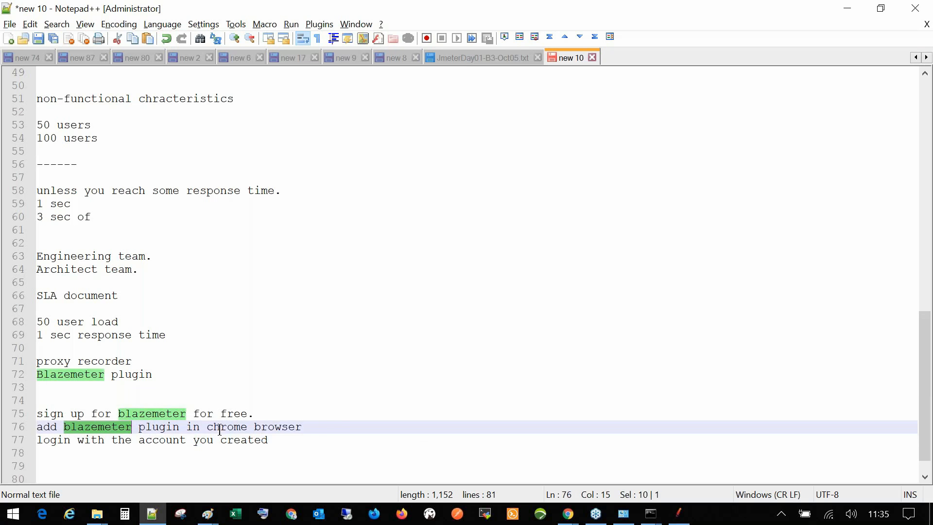
pyautogui.moveTo(328, 428); pyautogui.dragTo(21, 427)
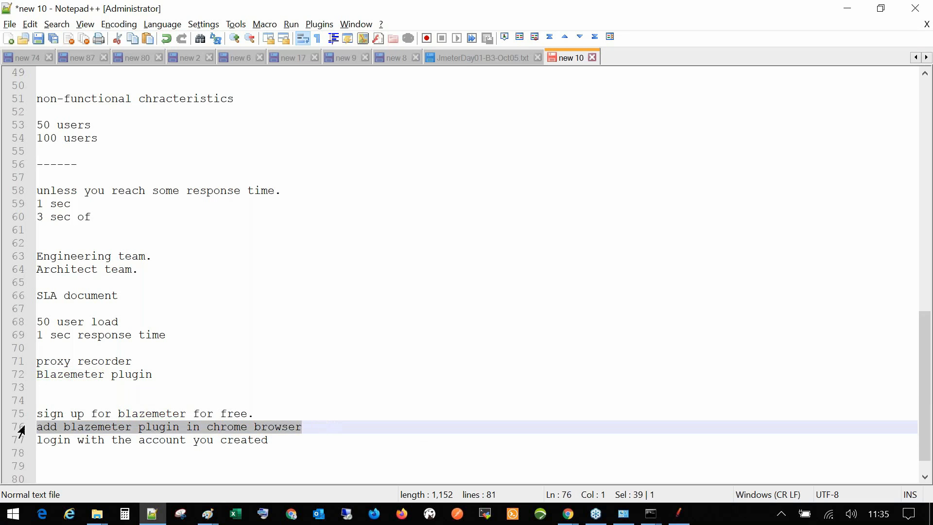
pyautogui.click(73, 455)
pyautogui.doubleClick(155, 428)
# Add the line "start recording." below the login note, followed by an empty line
pyautogui.click(76, 454)
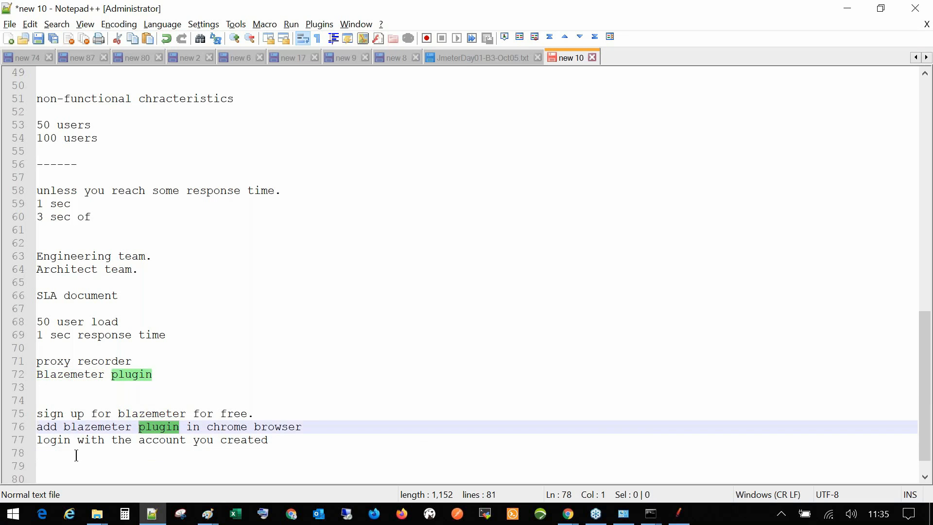
pyautogui.write('start reco')
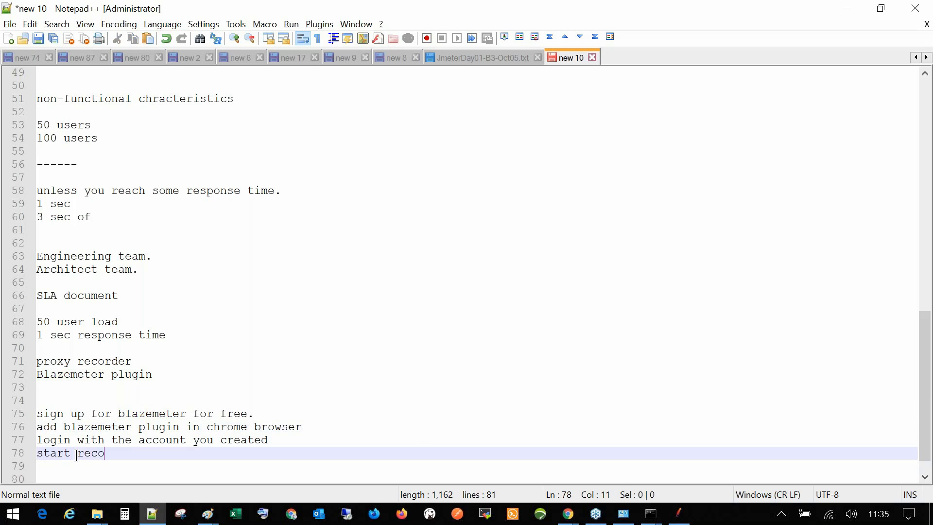
pyautogui.write('rding,.')
pyautogui.press('Return')
pyautogui.press('Return')
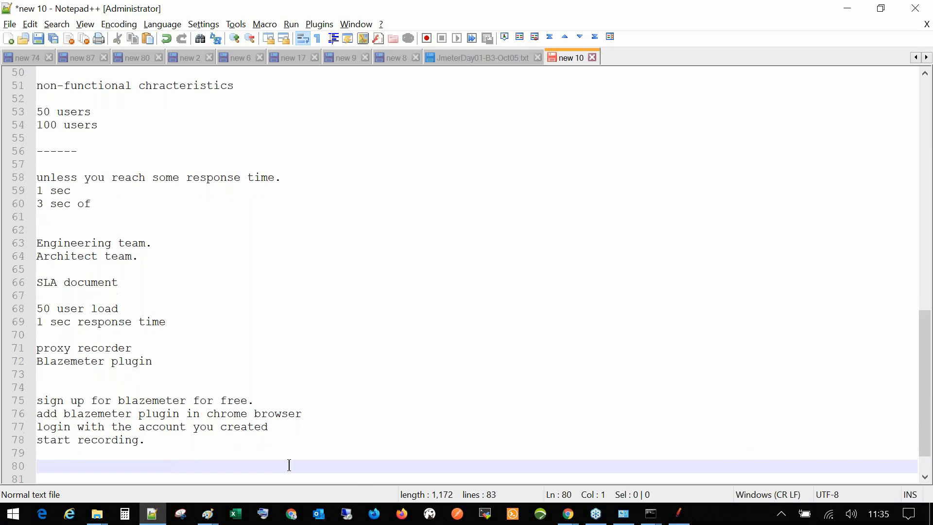
# Switch to the incognito Google Chrome window and load blazemeter.com in its new tab
pyautogui.moveTo(568, 513)
pyautogui.moveTo(518, 468)
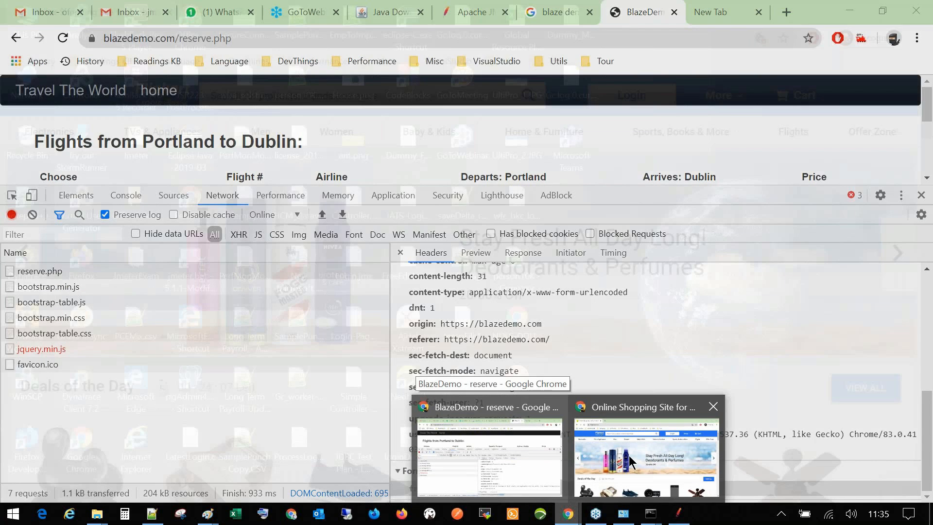
pyautogui.click(646, 457)
pyautogui.click(199, 15)
pyautogui.write('blazede')
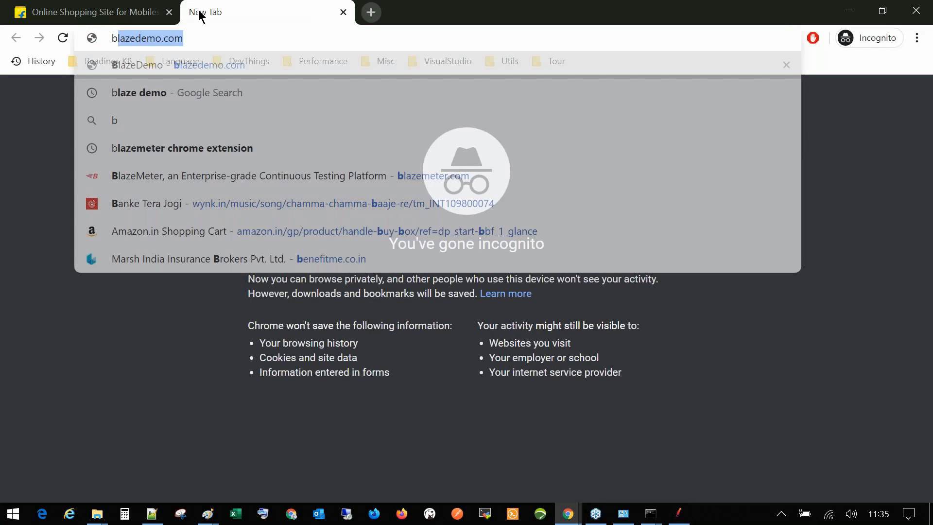
pyautogui.write('m')
pyautogui.press('BackSpace')
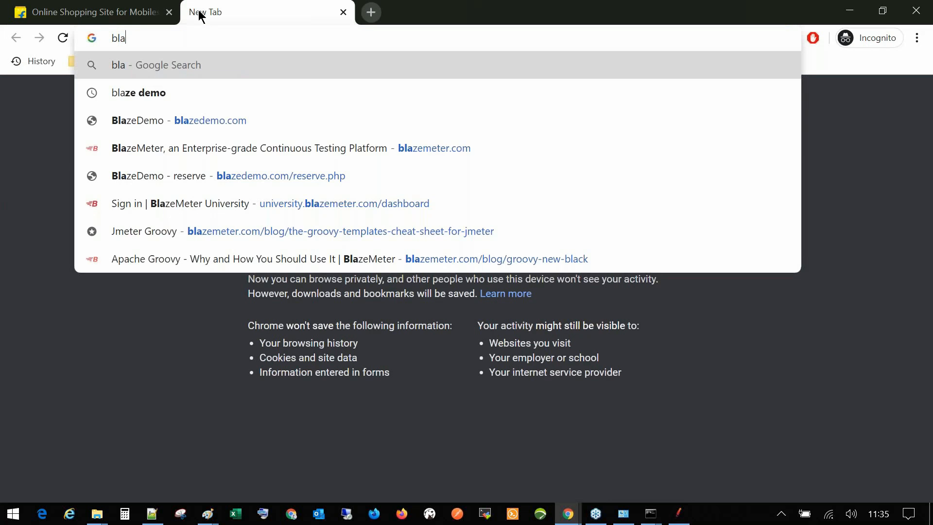
pyautogui.write('zeme')
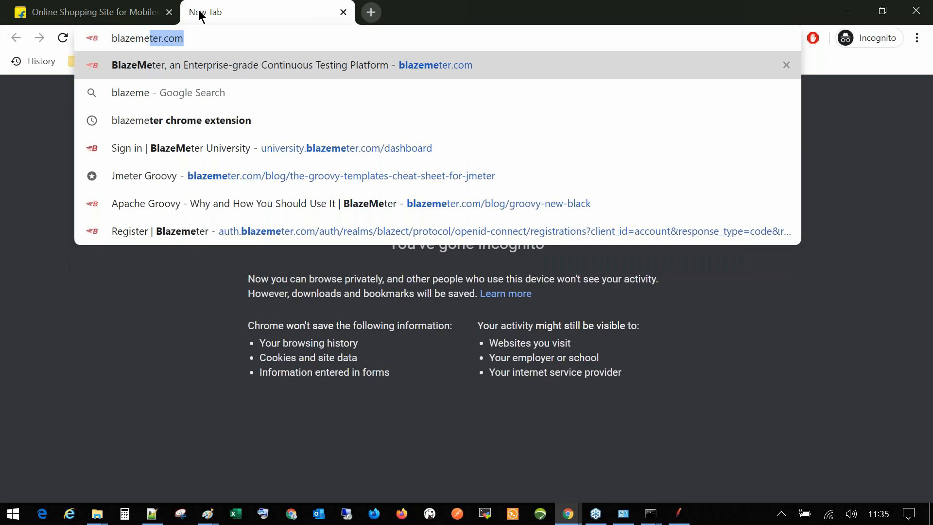
pyautogui.press('Right')
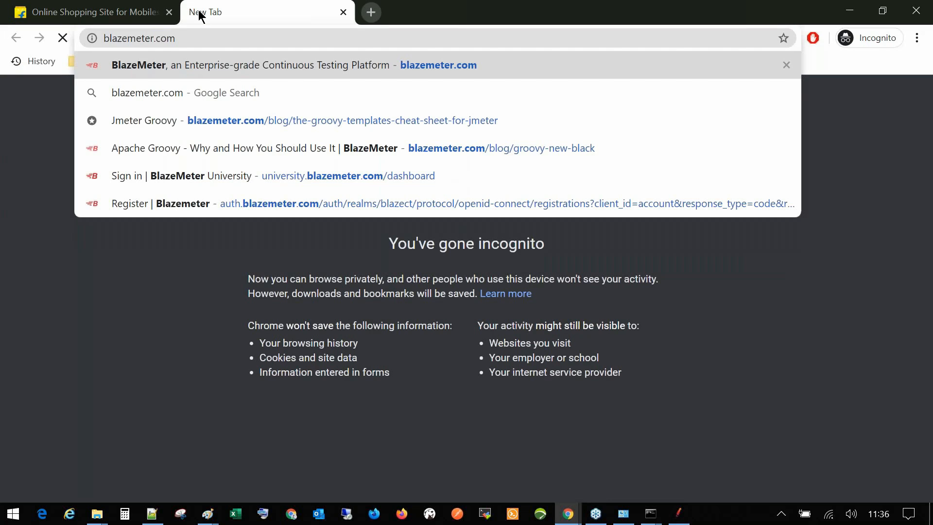
pyautogui.press('Return')
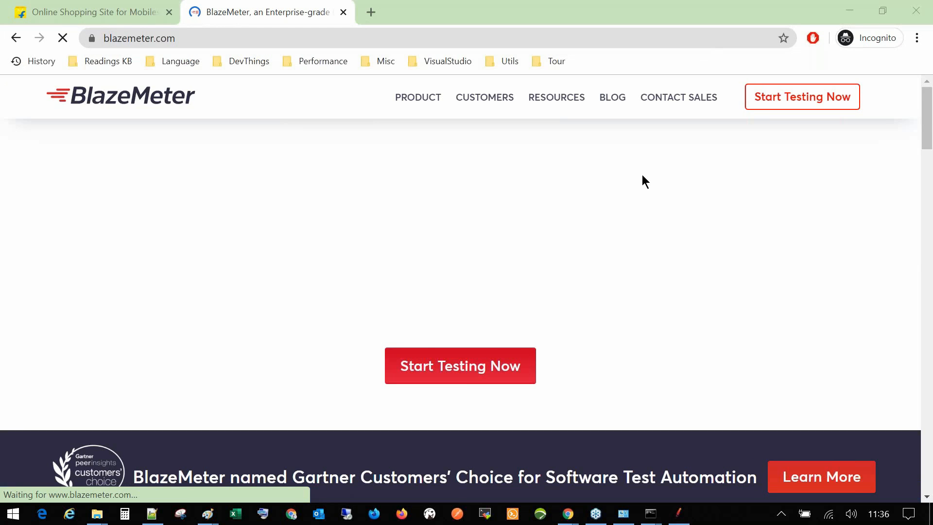
# Open BlazeMeter's registration page through "Start Testing Now" and review the sign-up form's fields and options
pyautogui.click(496, 362)
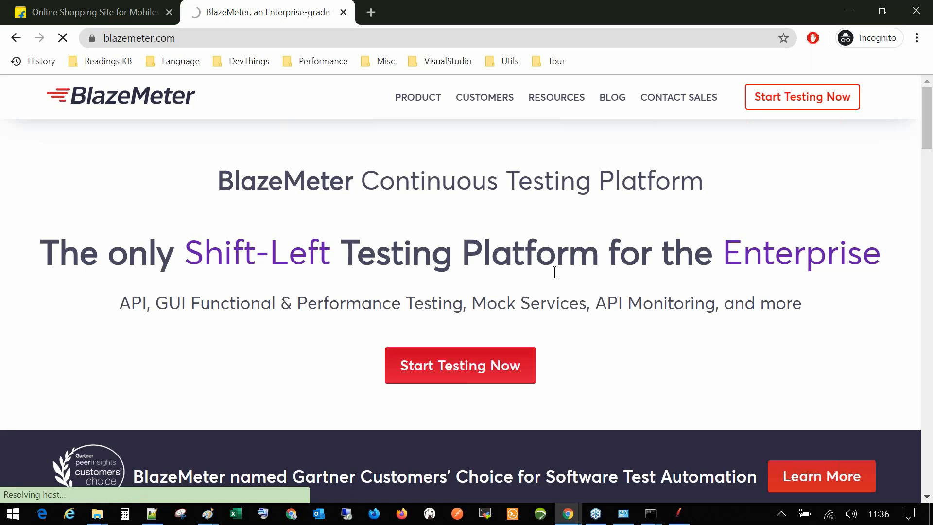
pyautogui.scroll(-3, 554, 272)
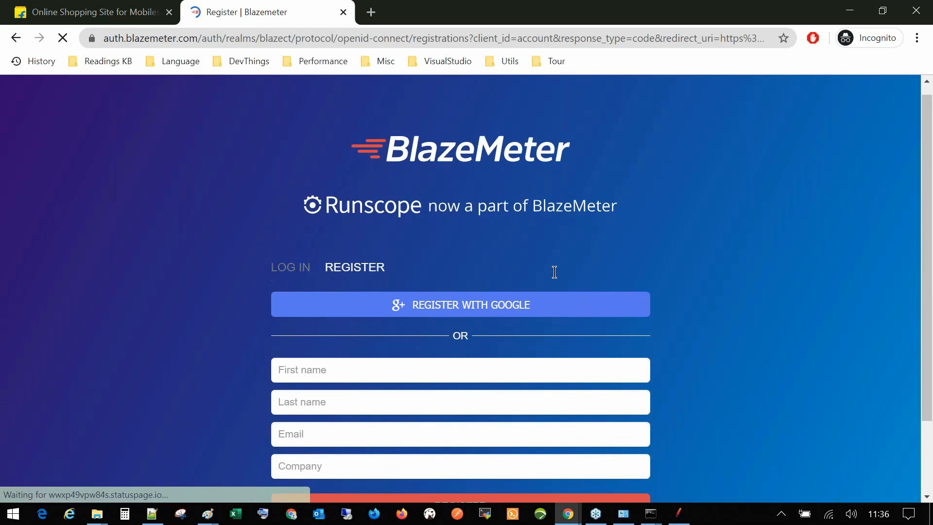
pyautogui.scroll(-1, 554, 271)
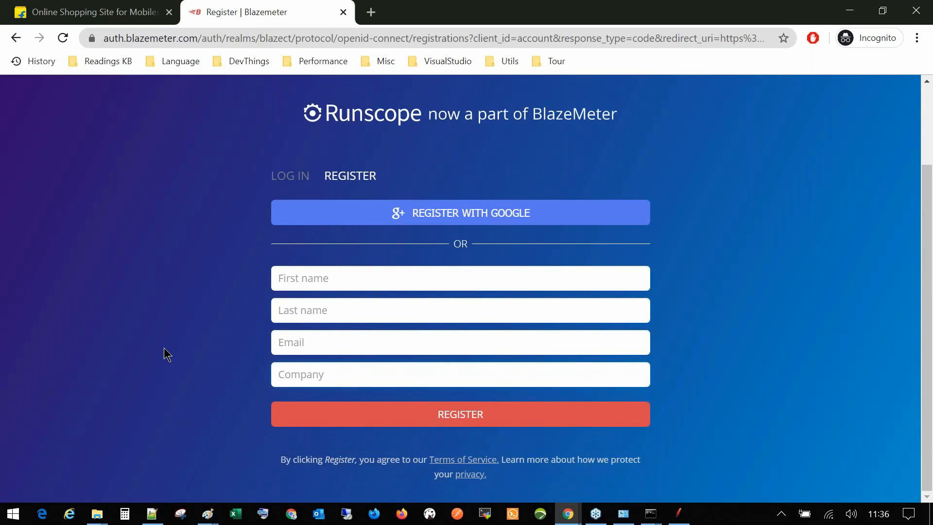
pyautogui.scroll(1, 165, 352)
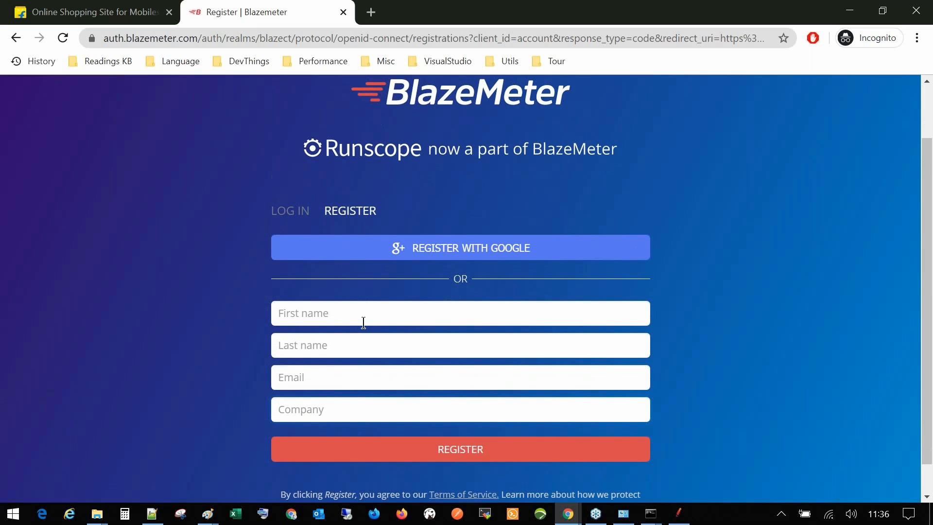
pyautogui.scroll(2, 343, 321)
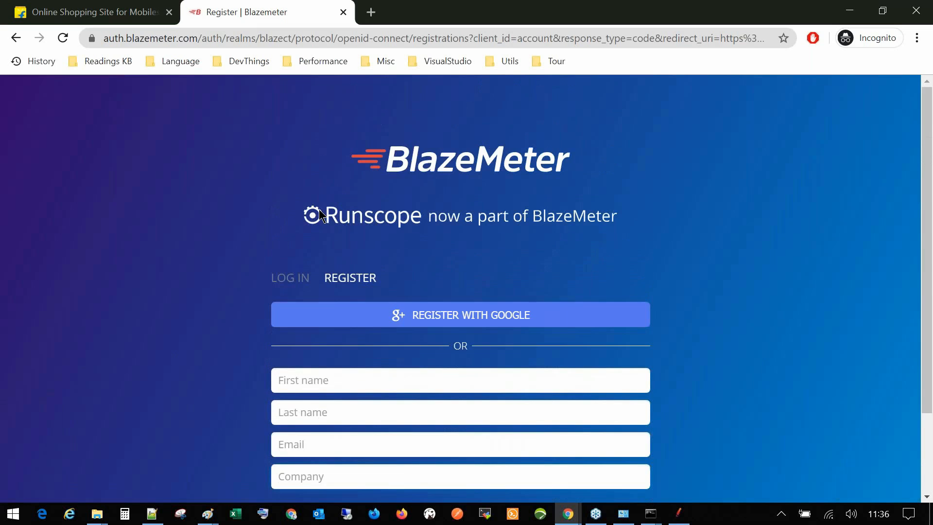
# Switch to the regular Chrome window and load chrome://extensions in its empty new tab
pyautogui.moveTo(567, 513)
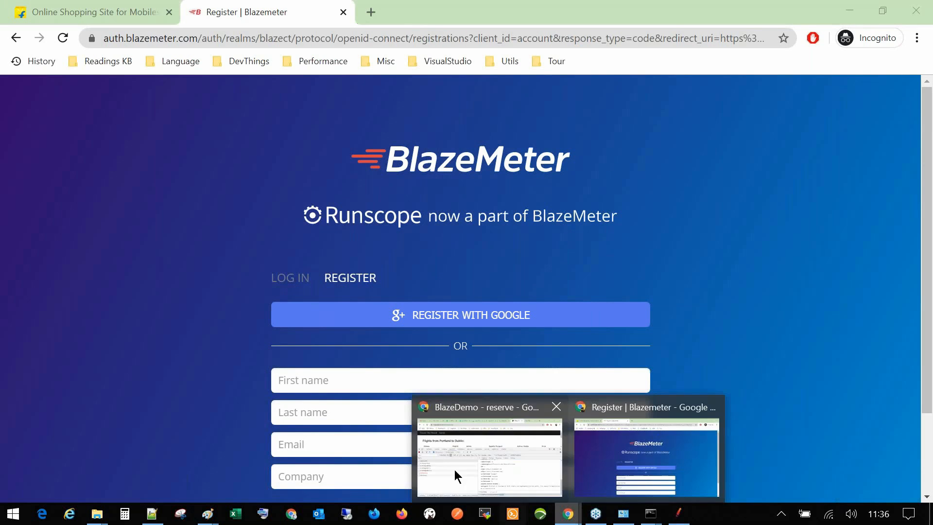
pyautogui.click(486, 452)
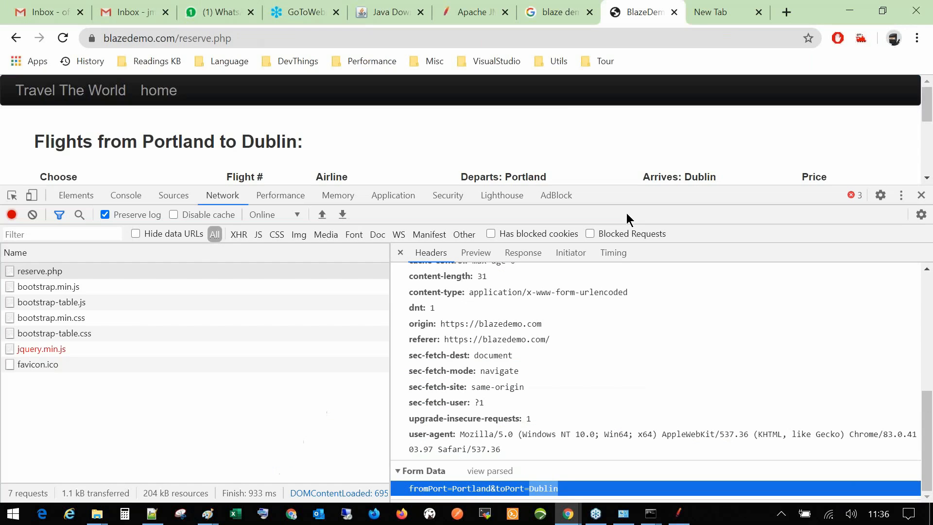
pyautogui.click(724, 8)
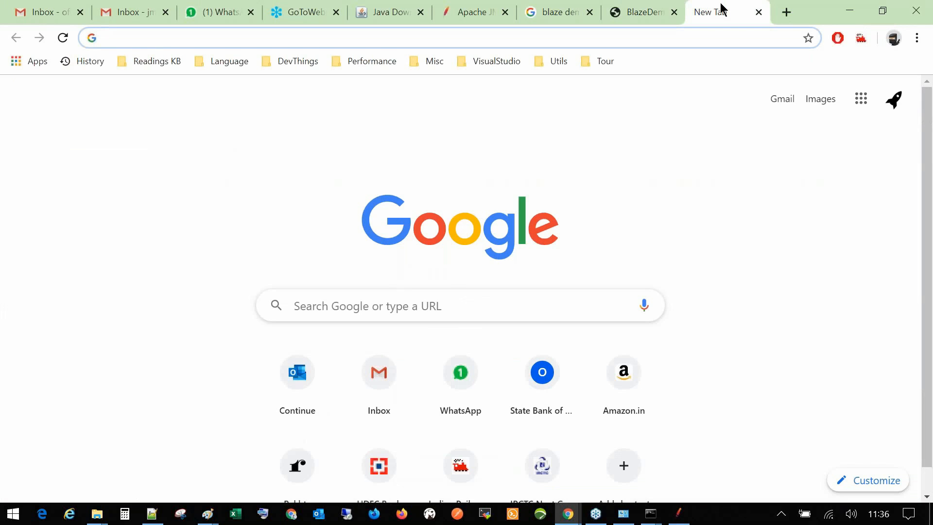
pyautogui.write('c')
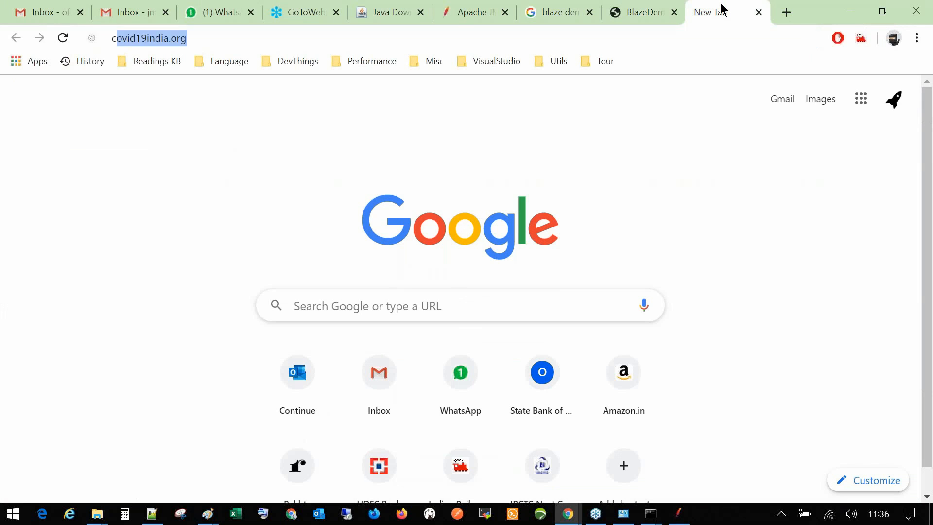
pyautogui.write('hrome://extensions')
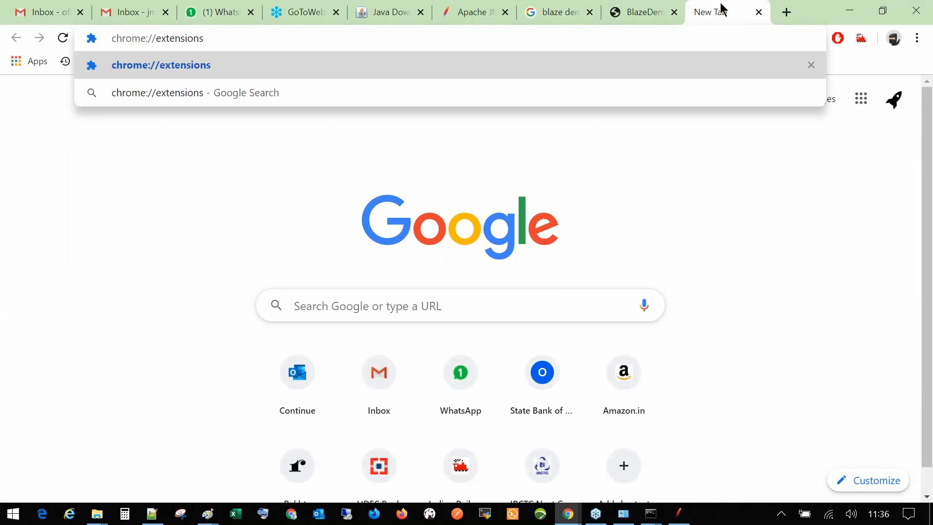
pyautogui.press('Return')
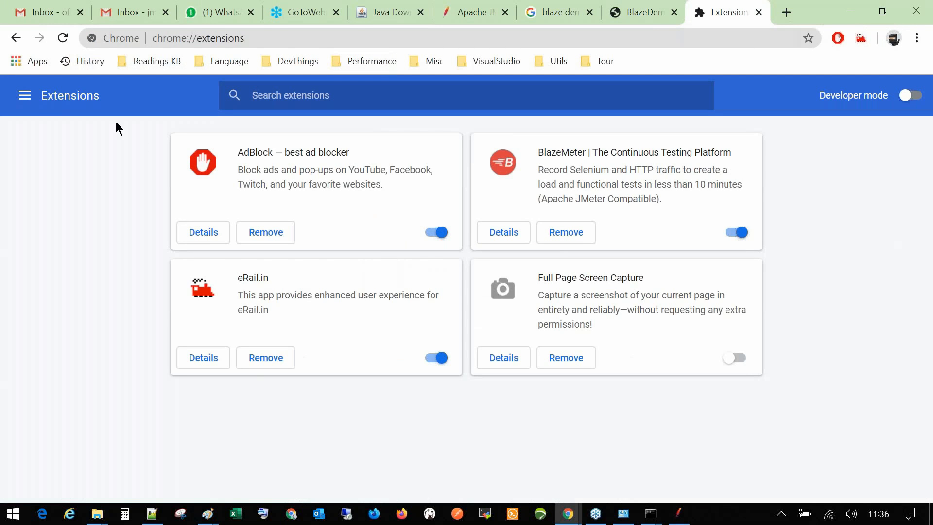
# Open the Chrome Web Store from the extensions page and search it for "blazemeter"
pyautogui.click(24, 97)
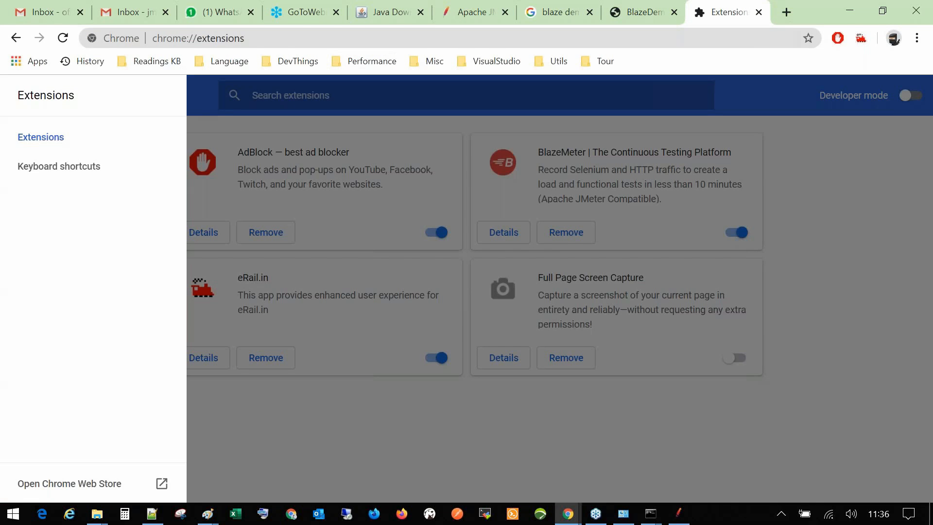
pyautogui.click(163, 485)
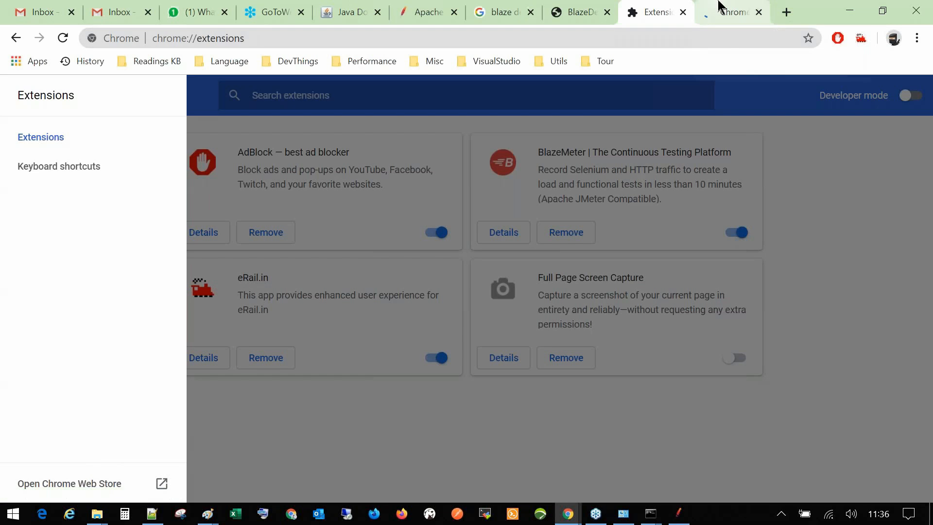
pyautogui.click(718, 6)
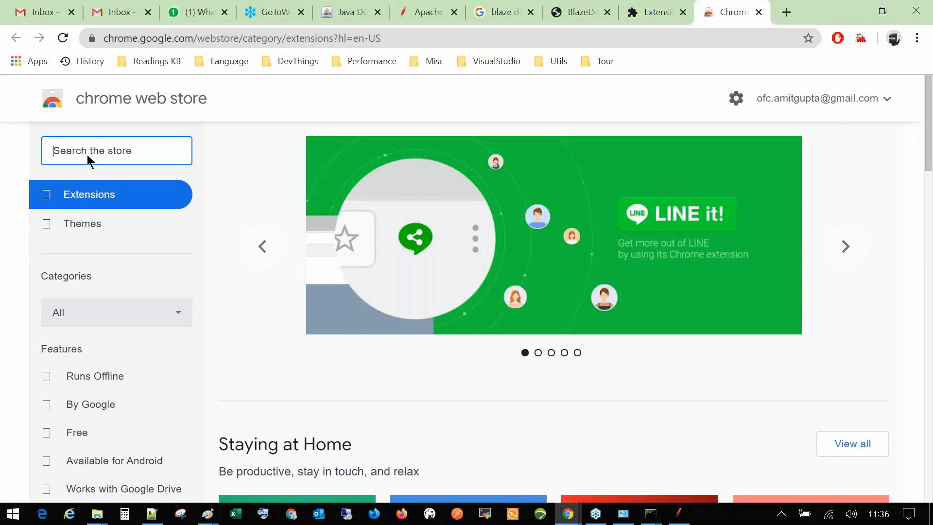
pyautogui.write('blaze')
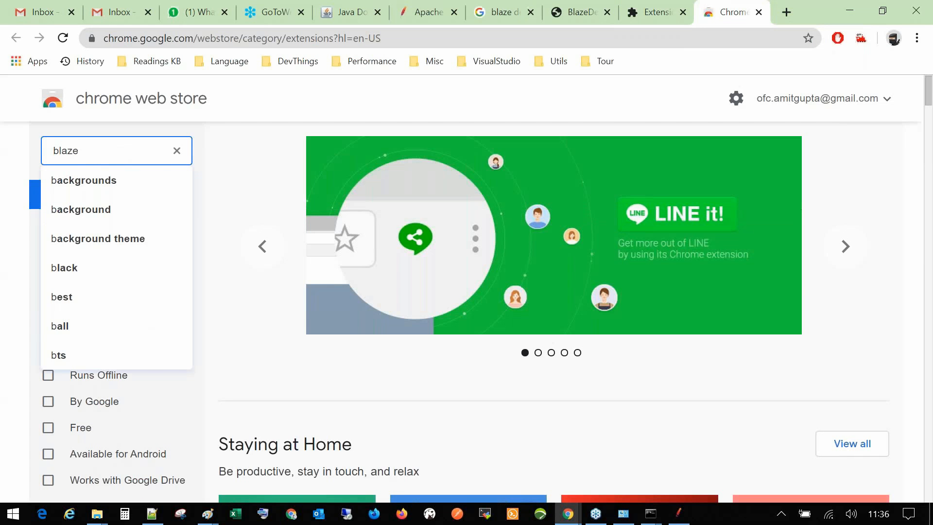
pyautogui.write('meter')
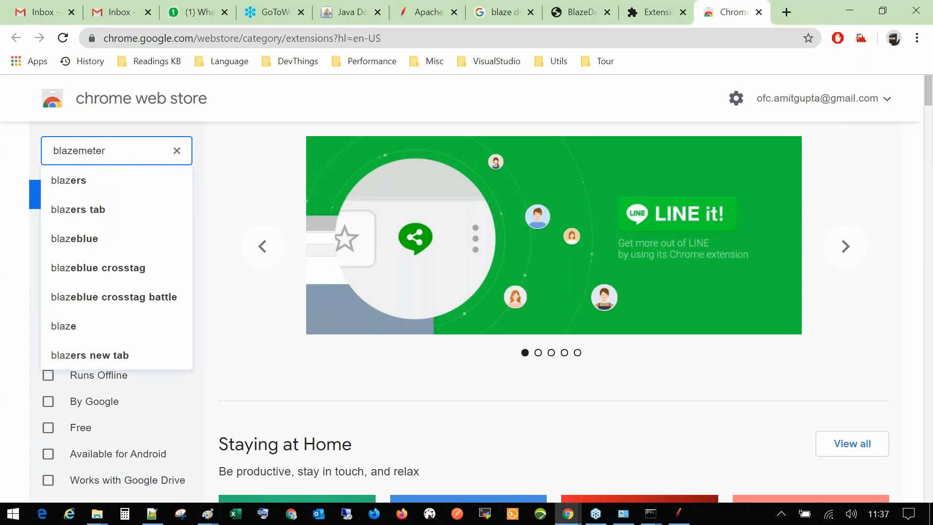
pyautogui.press('Return')
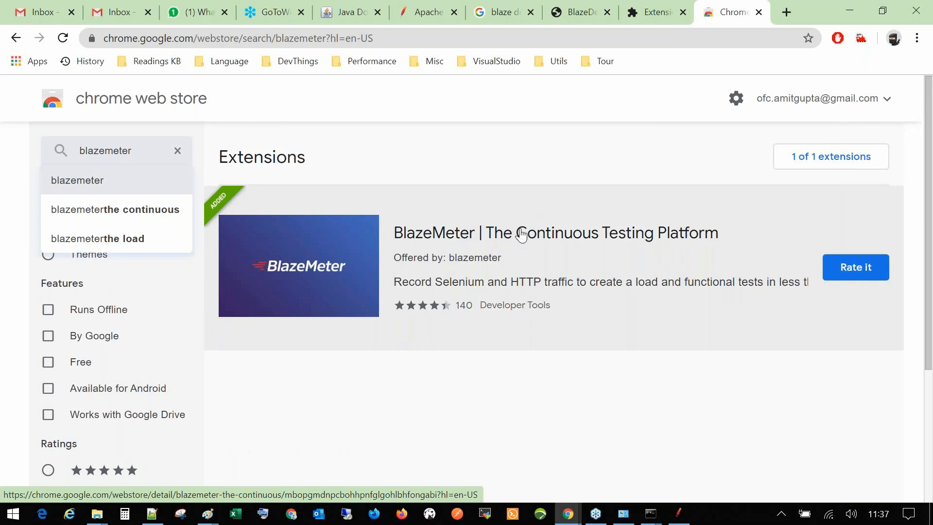
# Return to the extensions page, bring the BlazeMeter icon into Chrome's toolbar and hide the AdBlock and eRail.in icons
pyautogui.click(631, 12)
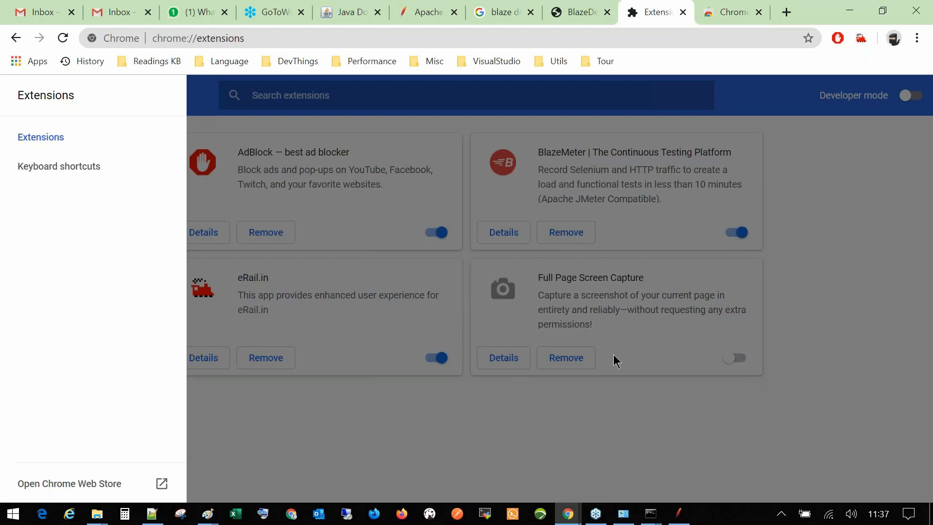
pyautogui.click(725, 423)
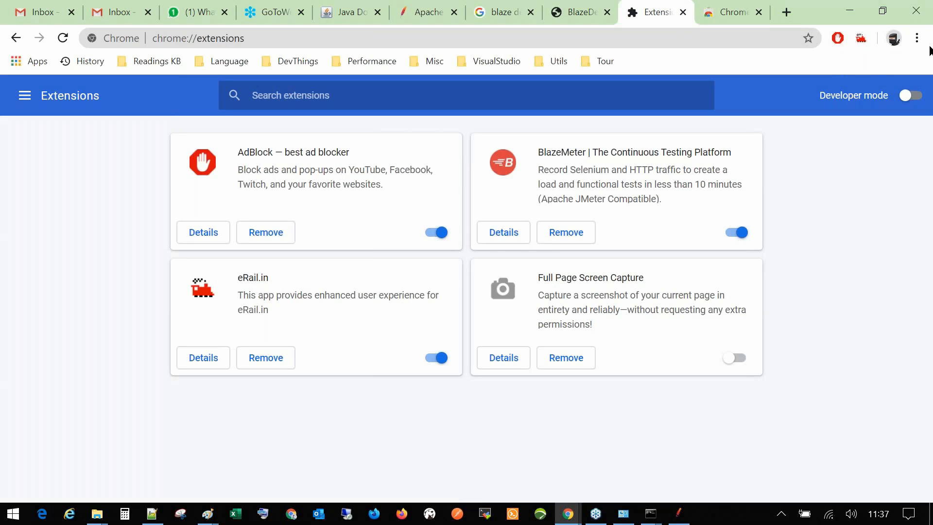
pyautogui.click(916, 39)
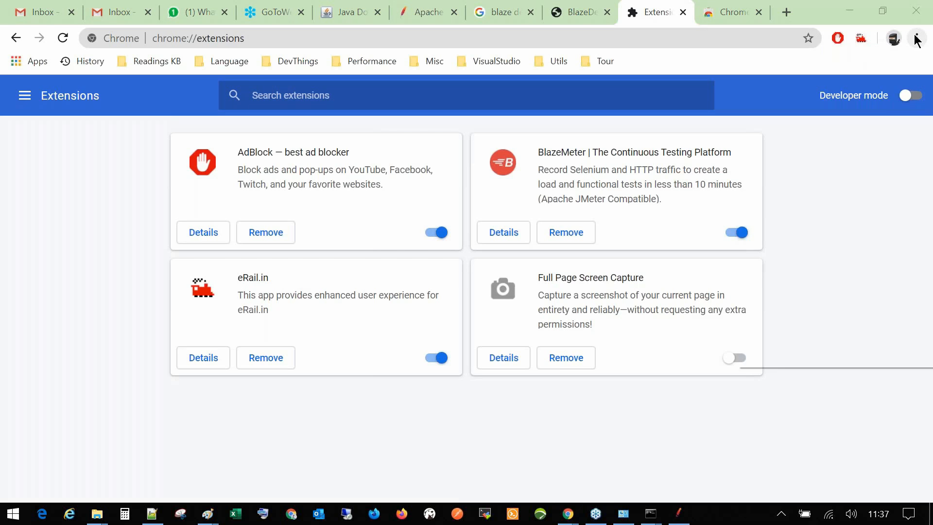
pyautogui.moveTo(767, 63); pyautogui.dragTo(835, 43)
pyautogui.rightClick(838, 40)
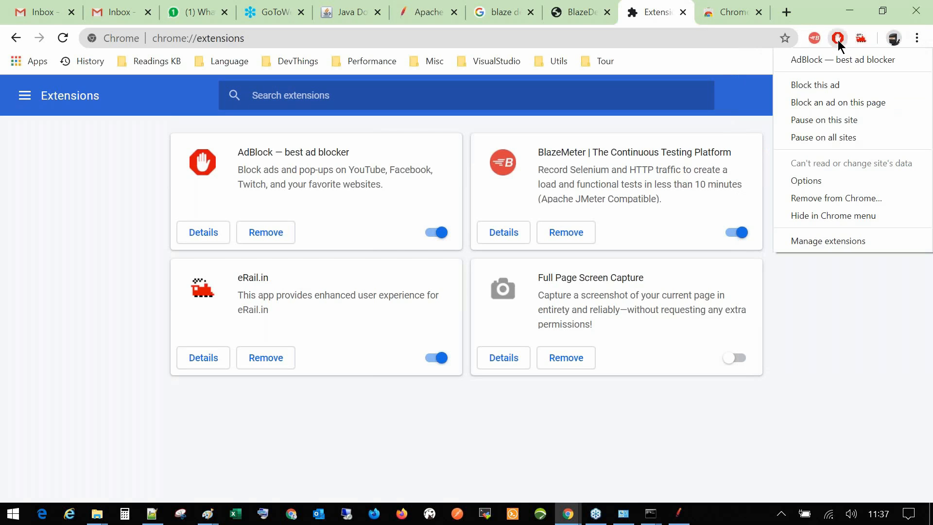
pyautogui.click(827, 214)
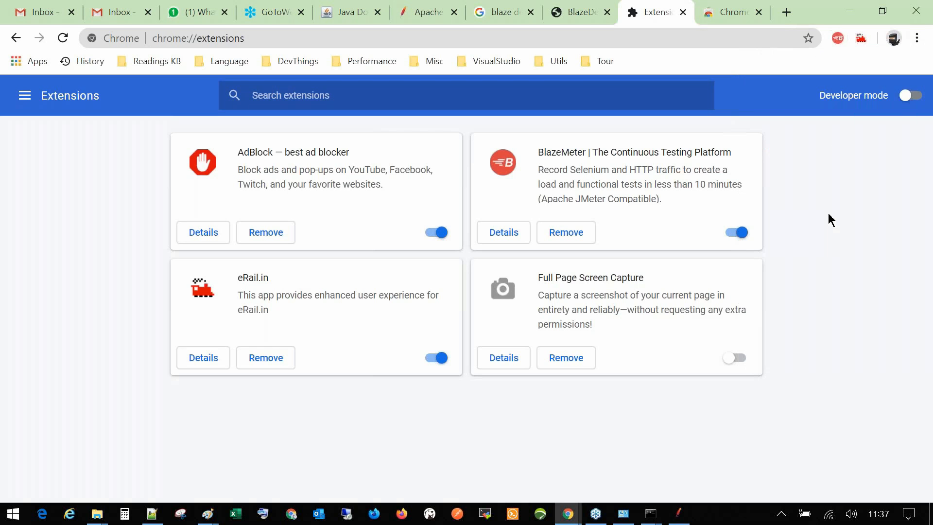
pyautogui.rightClick(862, 38)
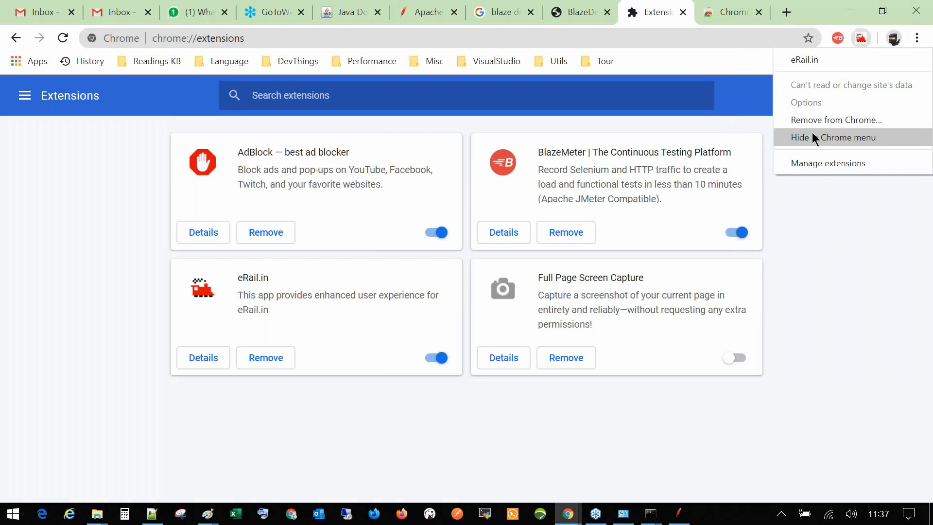
pyautogui.click(811, 134)
# Open the BlazeMeter recorder and clear the existing test name
pyautogui.click(861, 42)
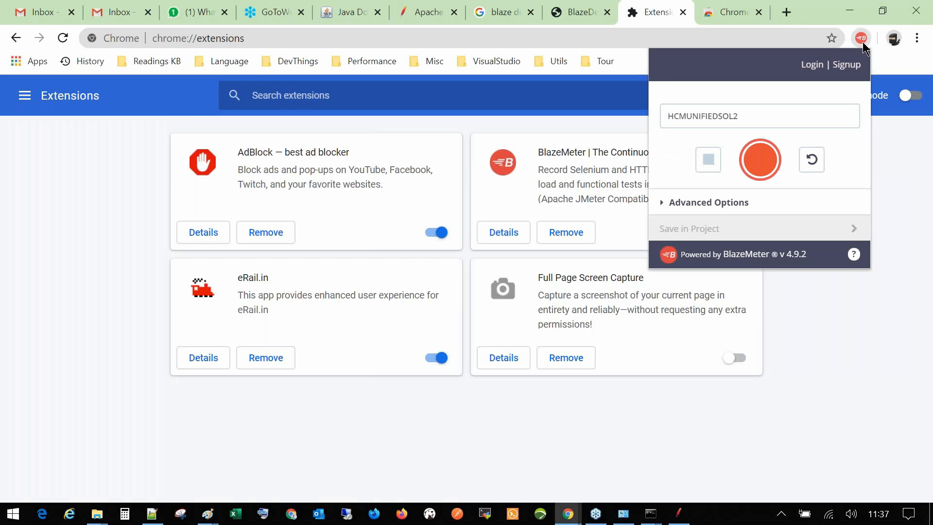
pyautogui.doubleClick(750, 119)
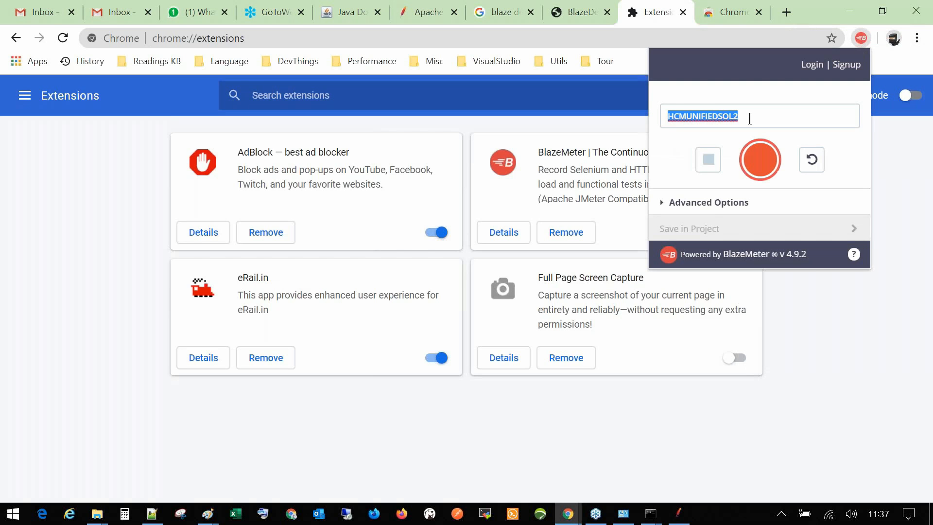
pyautogui.press('BackSpace')
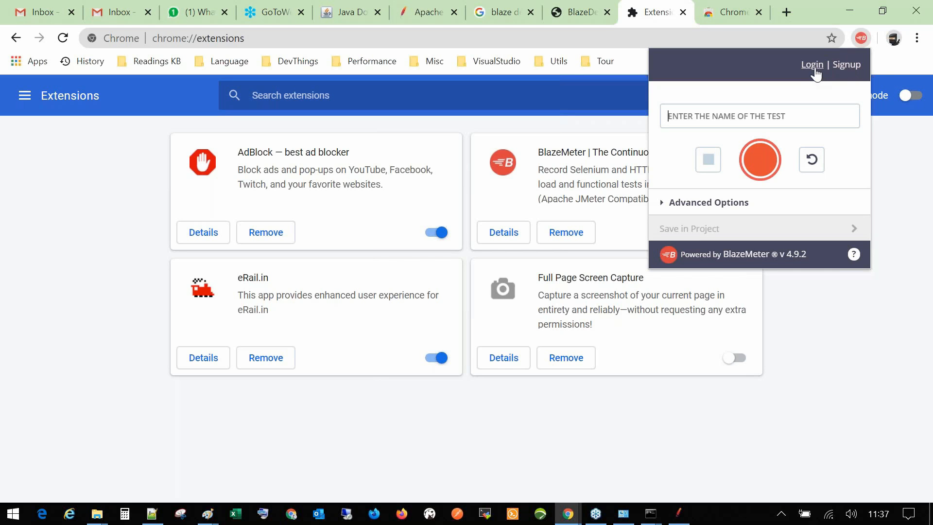
# Log in to BlazeMeter from the recorder with the prefilled credentials and bring up the account's workspace
pyautogui.click(812, 65)
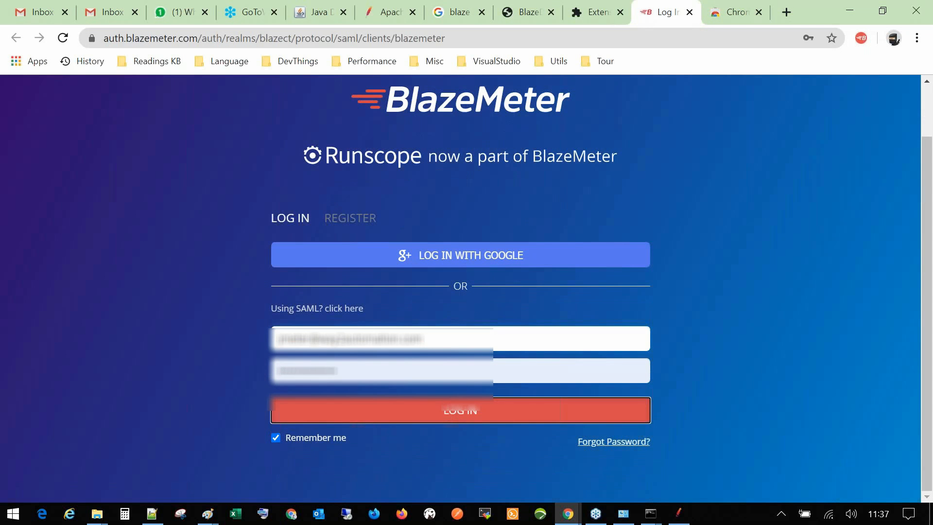
pyautogui.click(446, 413)
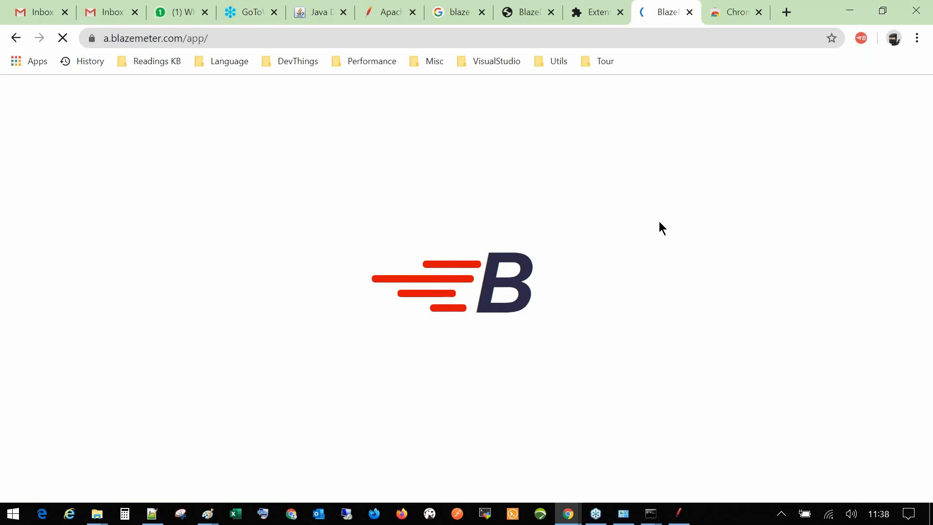
pyautogui.click(529, 10)
pyautogui.click(668, 10)
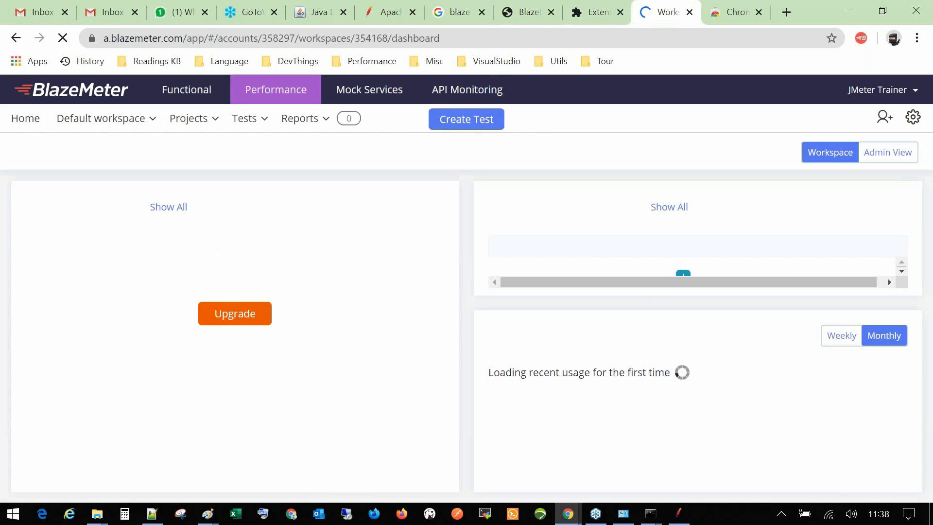
# Move the BlazeMeter workspace tab to the end of the row and close the Chrome Web Store tab
pyautogui.moveTo(649, 6); pyautogui.dragTo(743, 1)
pyautogui.click(653, 5)
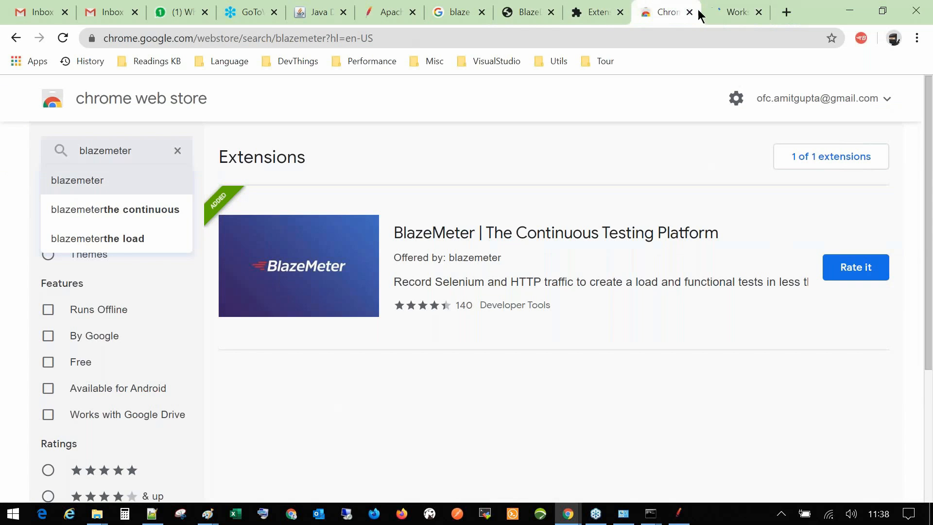
pyautogui.click(688, 12)
# Switch to the BlazeDemo tab and check the login status in the BlazeMeter recorder
pyautogui.click(525, 12)
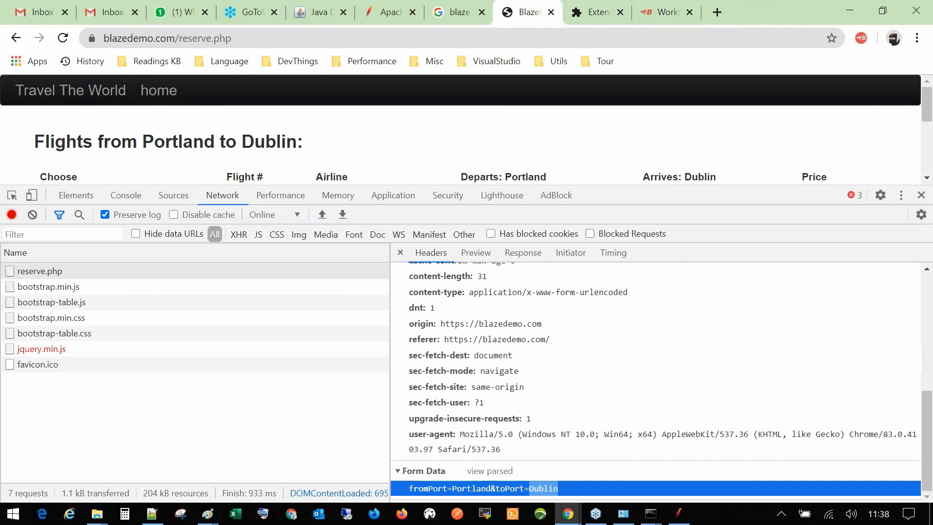
pyautogui.click(861, 40)
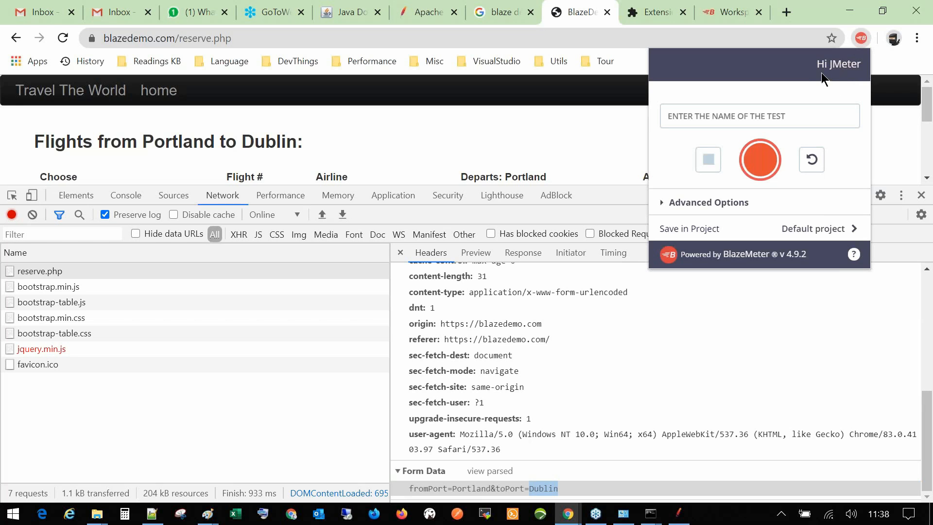
pyautogui.click(604, 129)
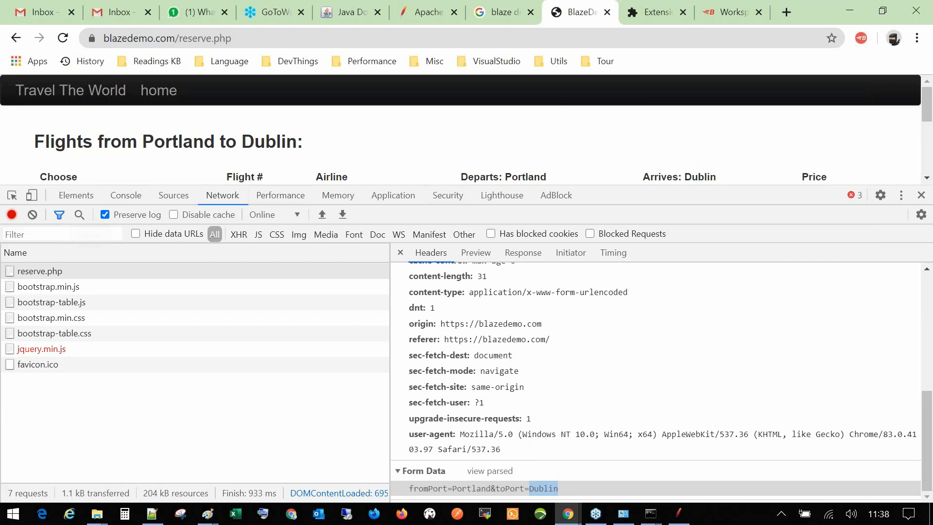
# Close the developer tools on the BlazeDemo page and load the home page at blazedemo.com
pyautogui.moveTo(660, 193); pyautogui.dragTo(616, 284)
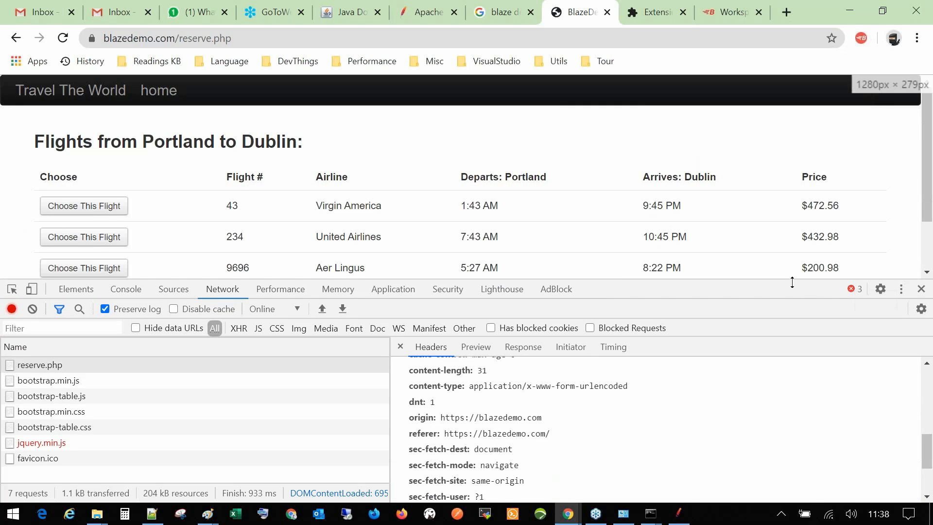
pyautogui.moveTo(790, 314); pyautogui.dragTo(802, 398)
pyautogui.click(922, 407)
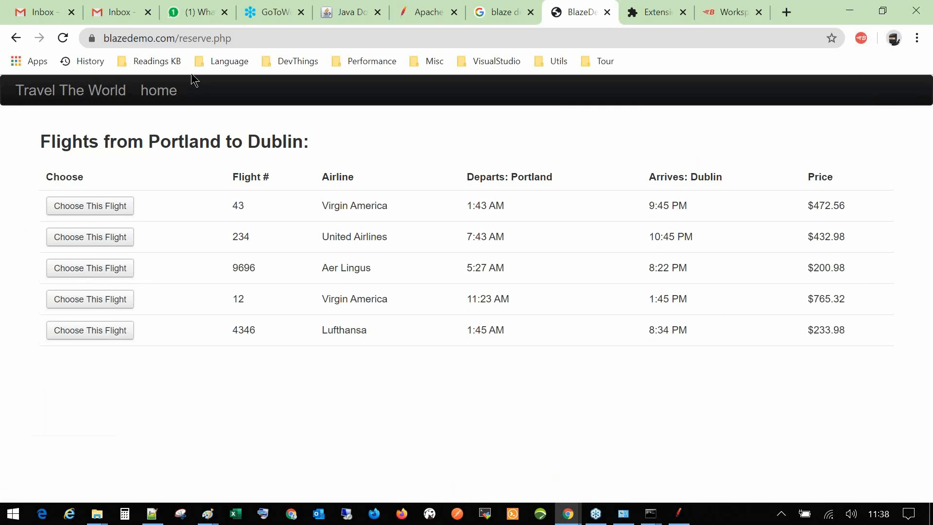
pyautogui.moveTo(182, 39); pyautogui.dragTo(302, 39)
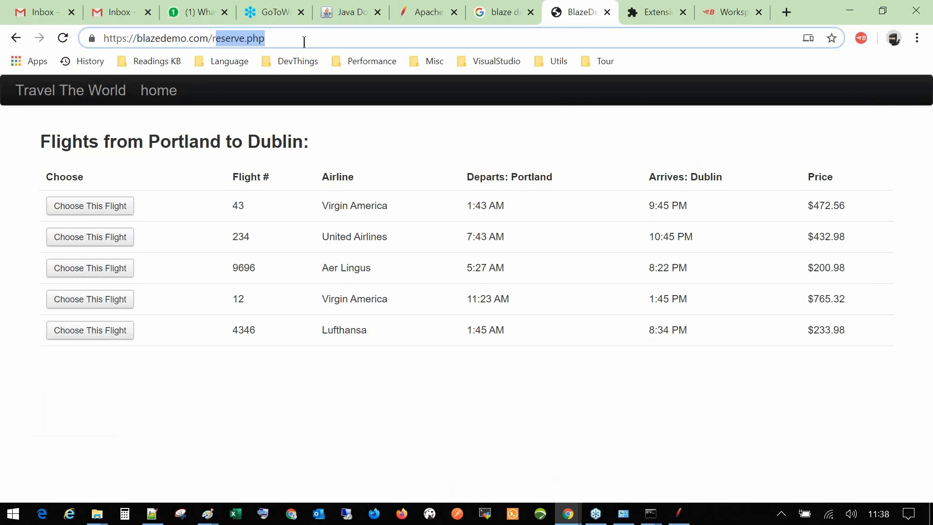
pyautogui.write('r')
pyautogui.press('BackSpace')
pyautogui.press('Return')
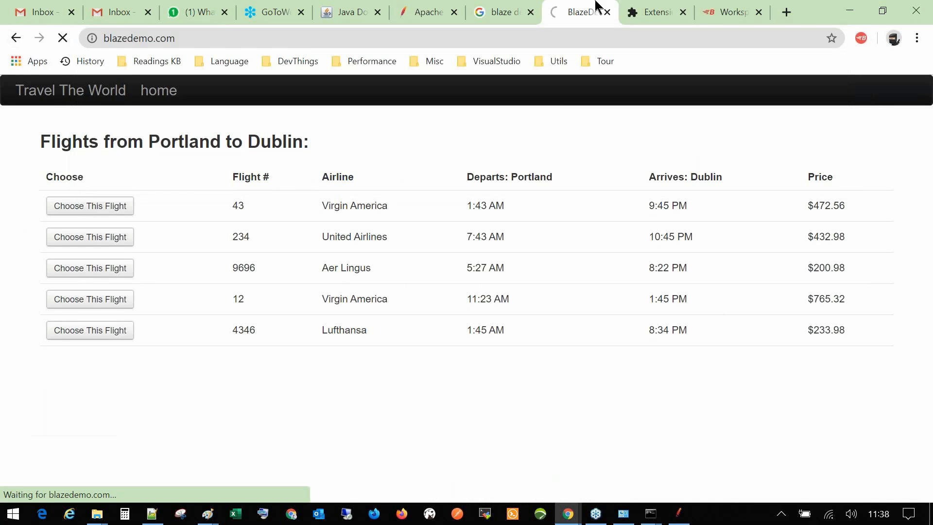
pyautogui.click(866, 38)
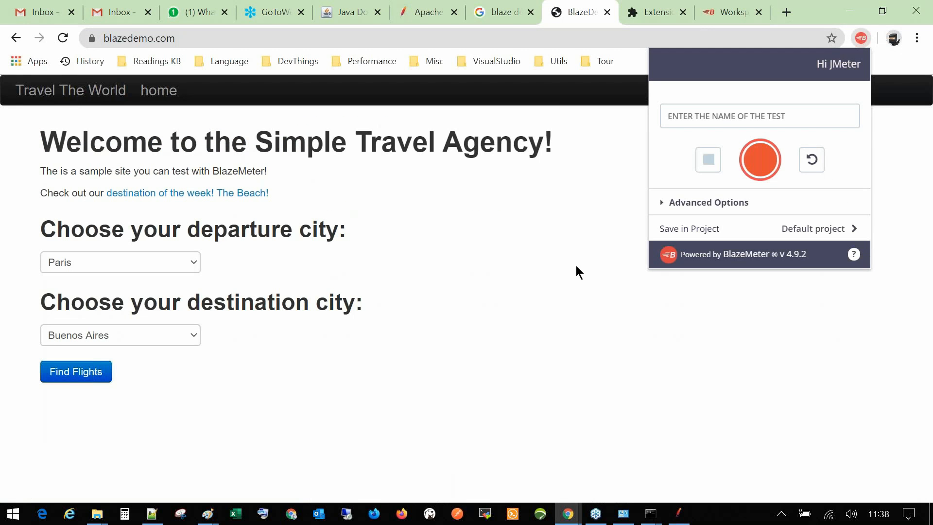
pyautogui.click(678, 514)
pyautogui.click(678, 514)
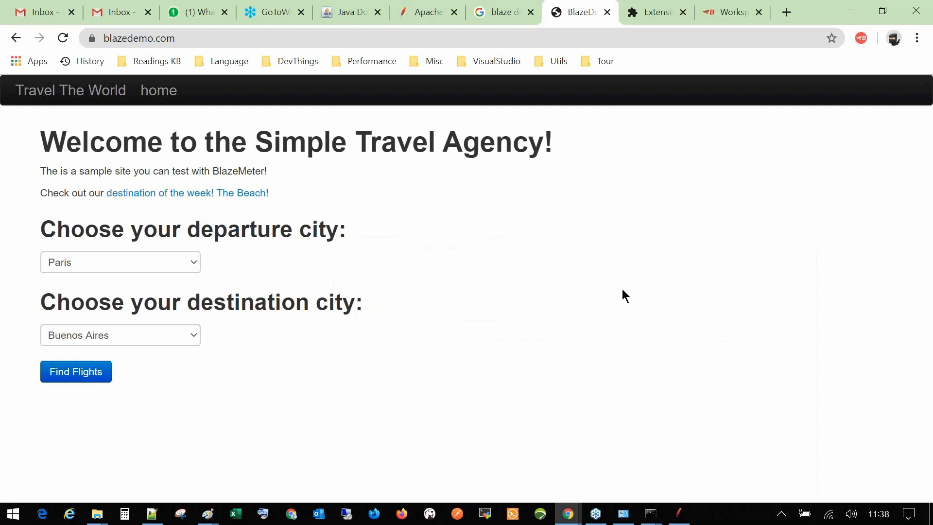
# Open the BlazeMeter recorder and name the test "BLAZEDEMO"
pyautogui.click(861, 46)
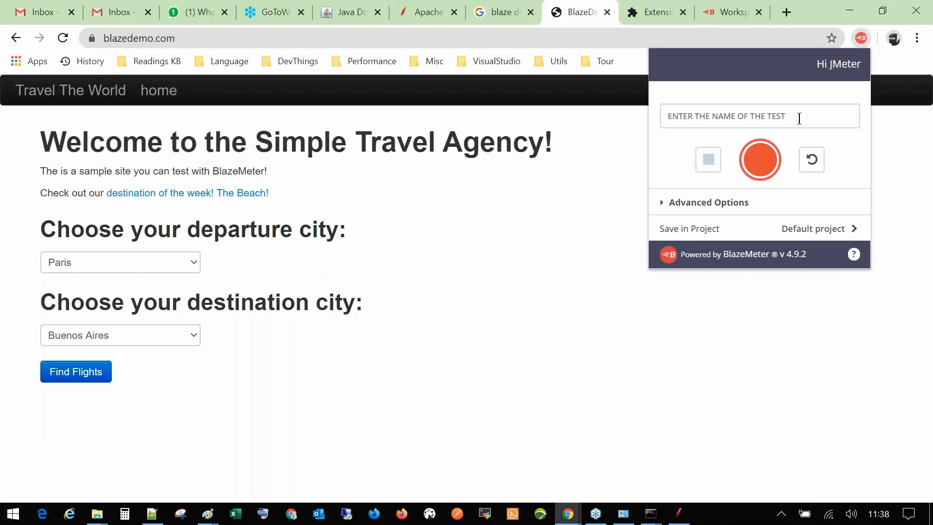
pyautogui.click(798, 119)
pyautogui.write('B')
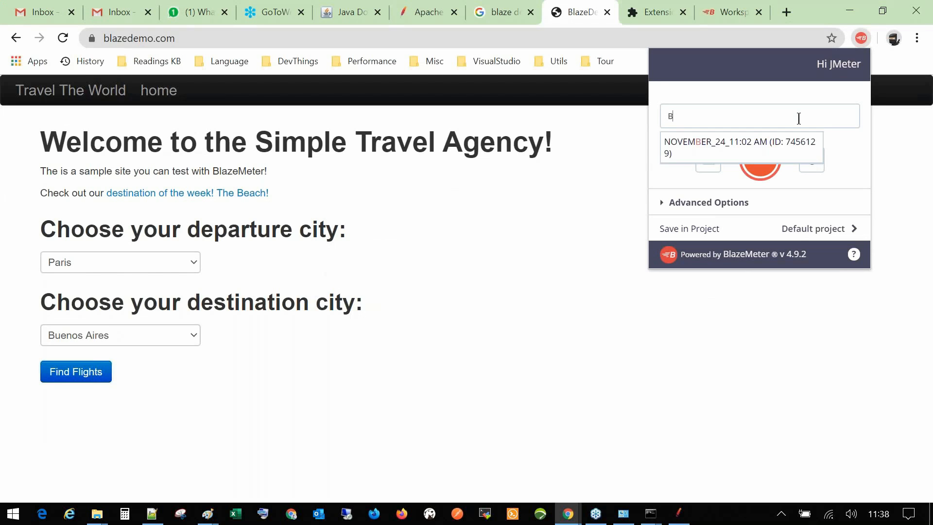
pyautogui.write('LAZ')
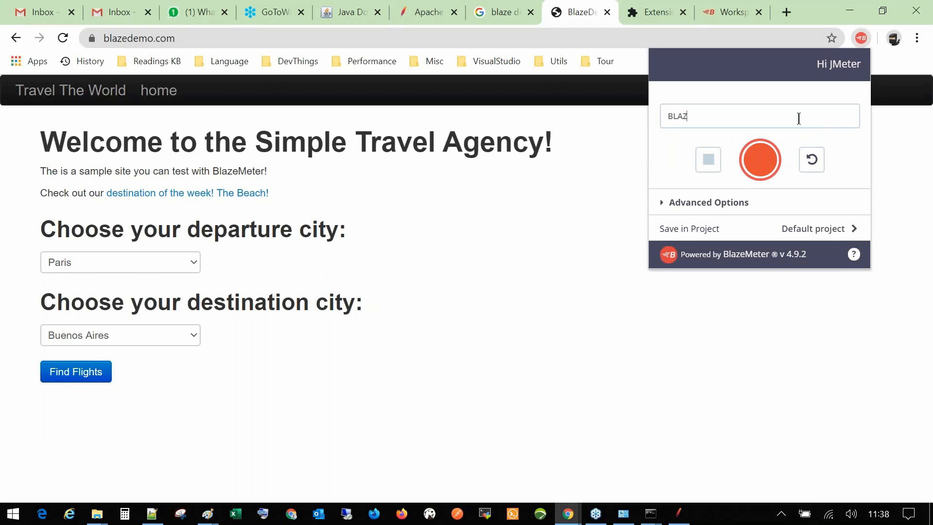
pyautogui.write('EDEMO')
# Expand the recorder's Advanced Options and review the filter pattern, browser cache, Ajax and requests-to-record settings
pyautogui.click(696, 204)
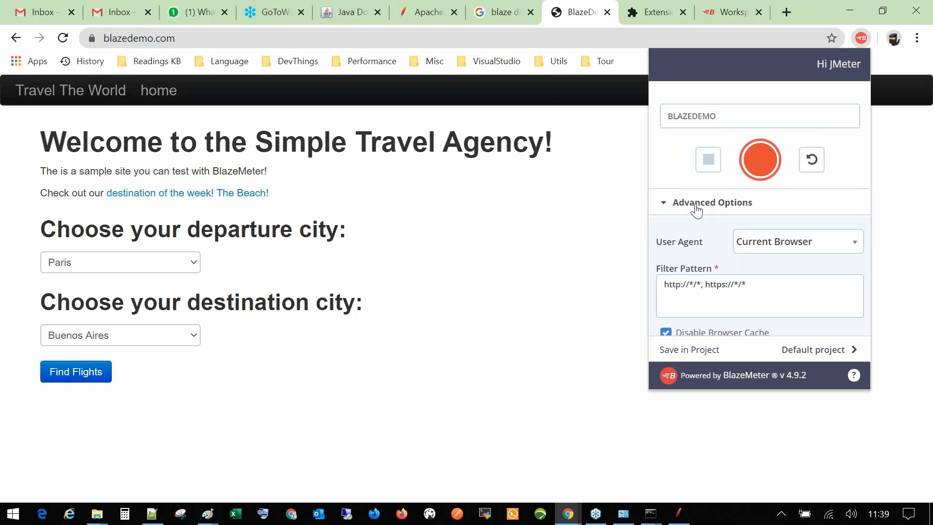
pyautogui.tripleClick(755, 284)
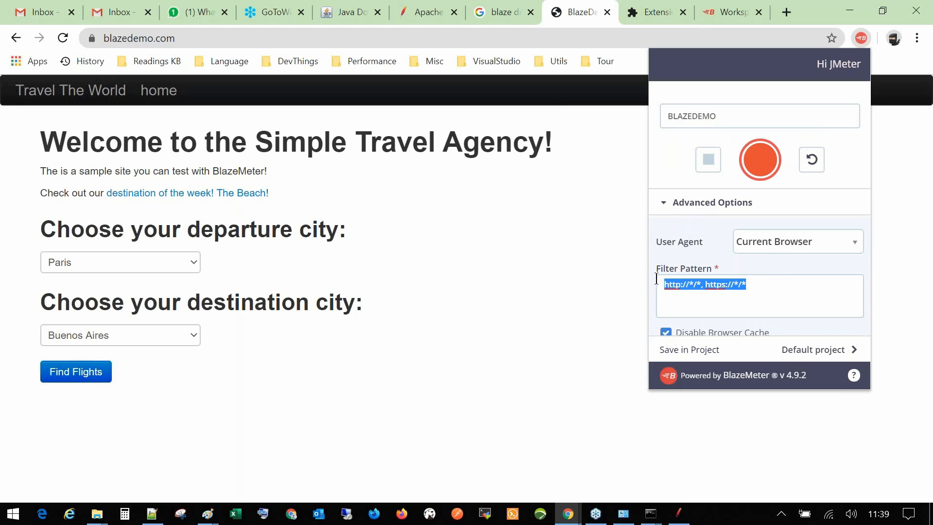
pyautogui.scroll(-2, 751, 291)
pyautogui.scroll(-2, 752, 295)
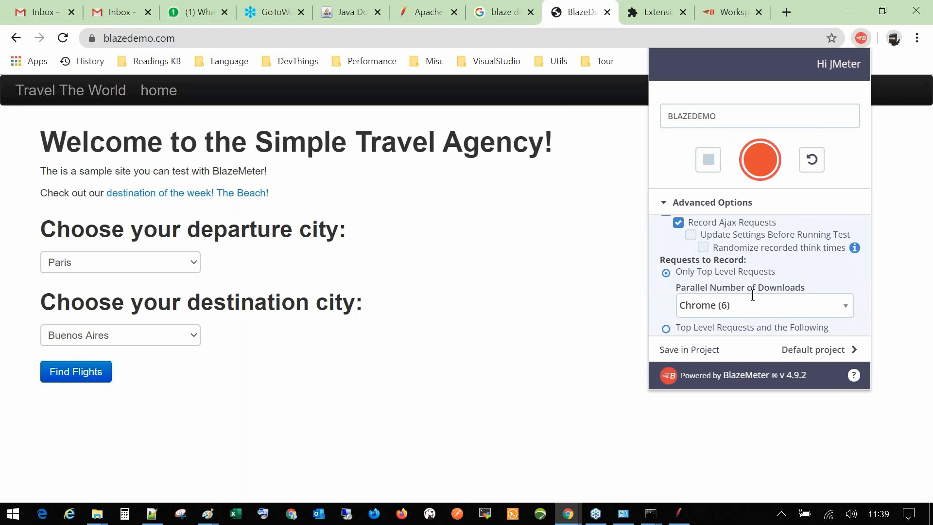
pyautogui.scroll(1, 753, 295)
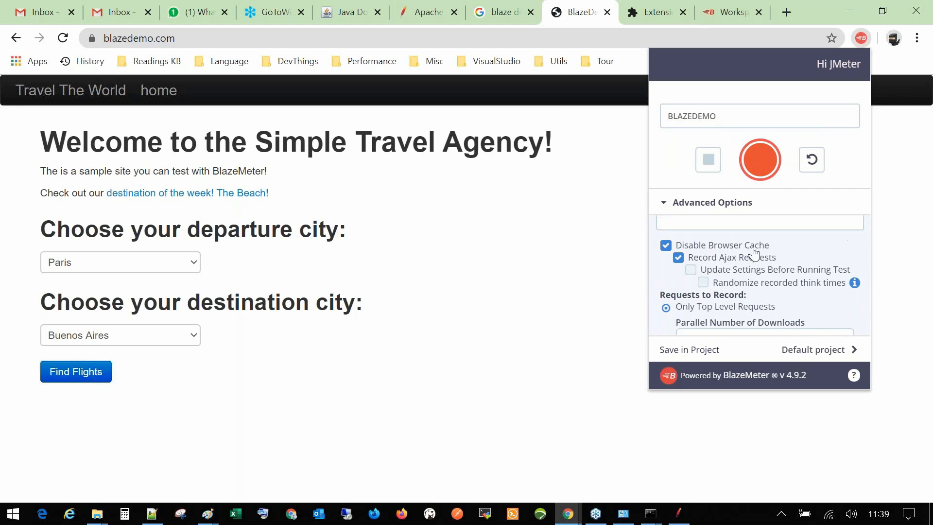
# Review the Requests to Record options in the recorder, collapse Advanced Options and close the recorder
pyautogui.scroll(-1, 713, 281)
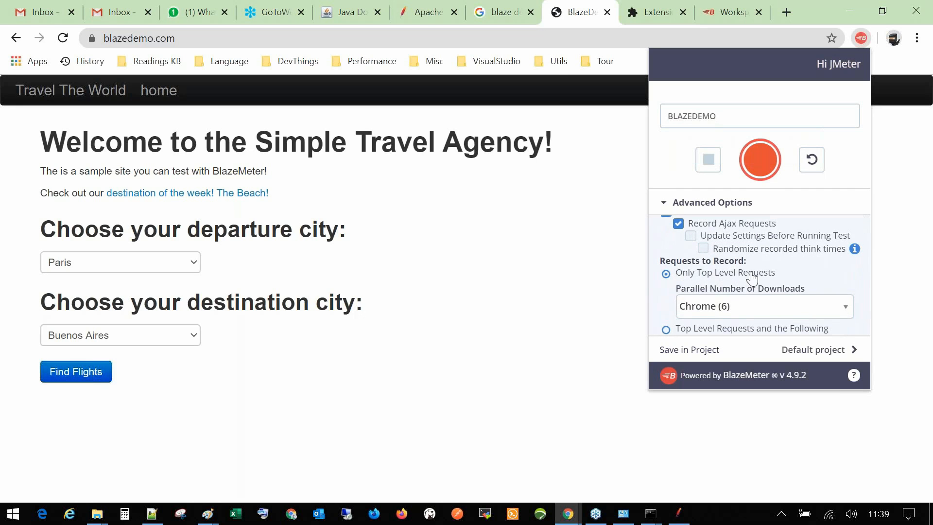
pyautogui.click(717, 206)
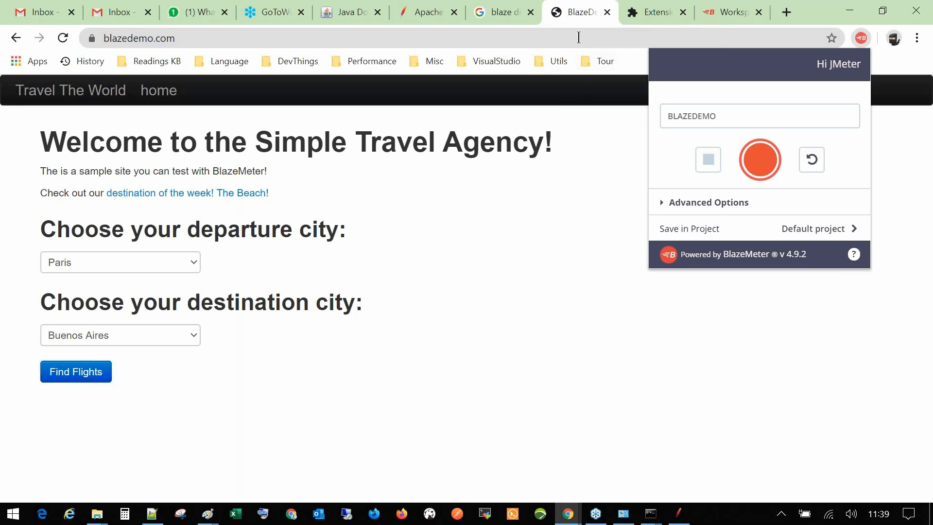
pyautogui.click(549, 218)
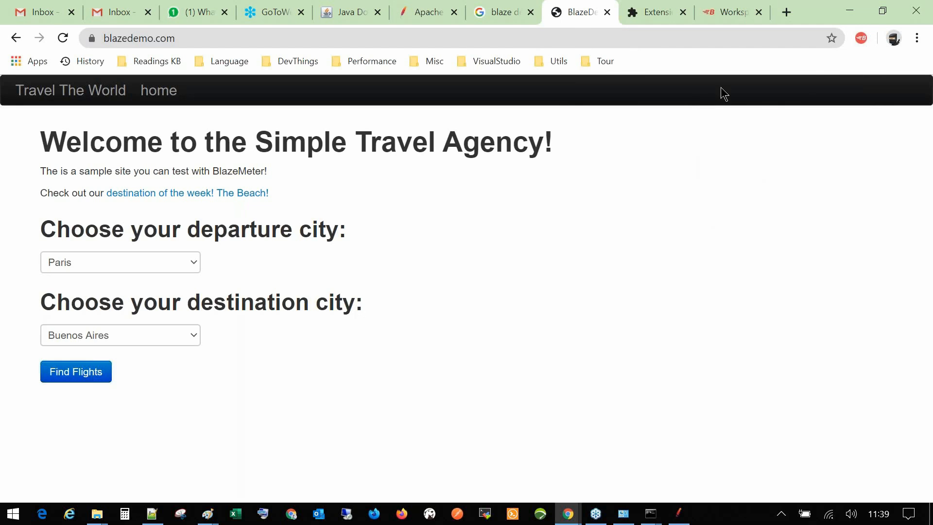
pyautogui.click(514, 7)
pyautogui.click(564, 6)
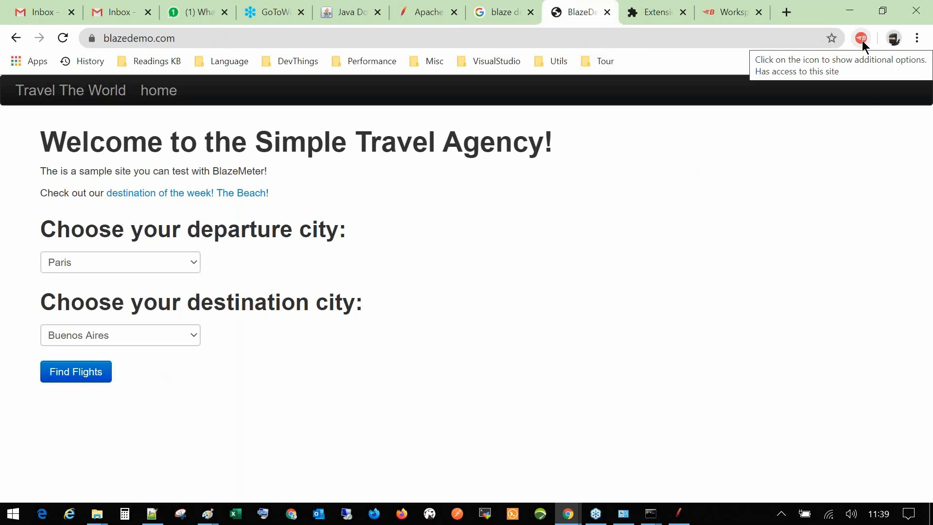
# Start recording the BLAZEDEMO test and reload the blazedemo.com home page
pyautogui.click(862, 40)
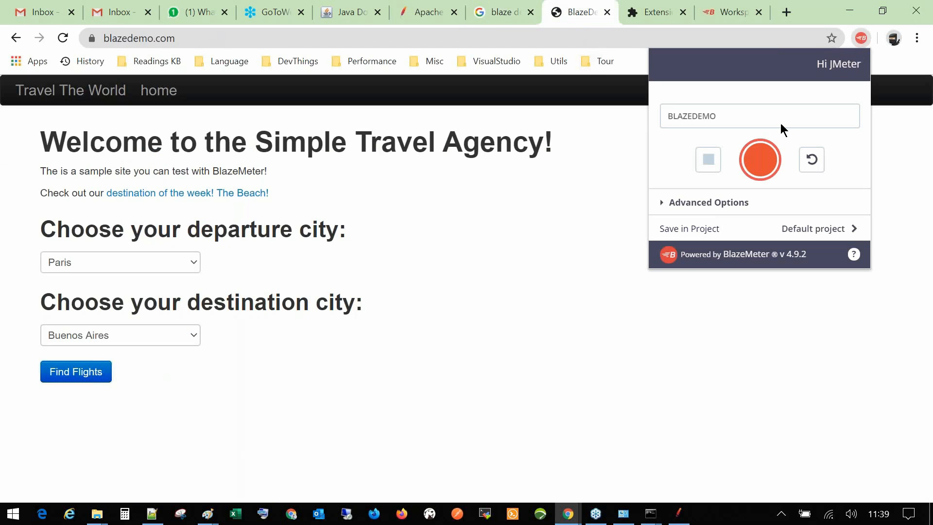
pyautogui.click(760, 159)
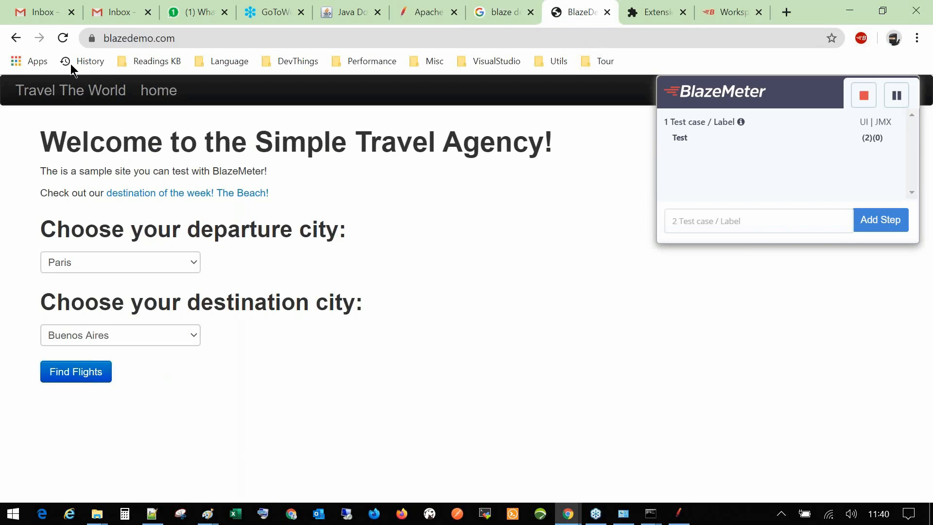
pyautogui.click(63, 38)
# Add a test case label named "Click Find Flights" to the recording
pyautogui.click(723, 222)
pyautogui.write('Click Find Flights')
pyautogui.click(877, 228)
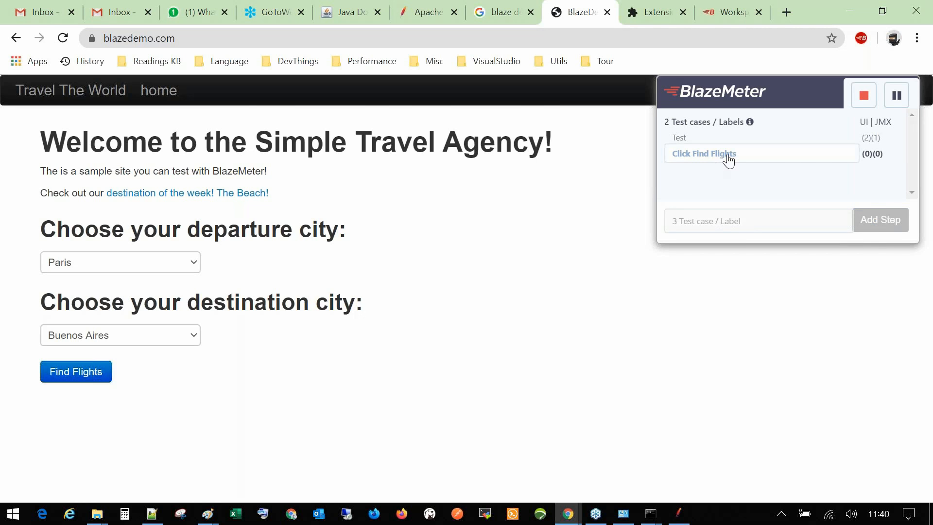
# Set New York as the destination city and find flights from Paris
pyautogui.click(96, 338)
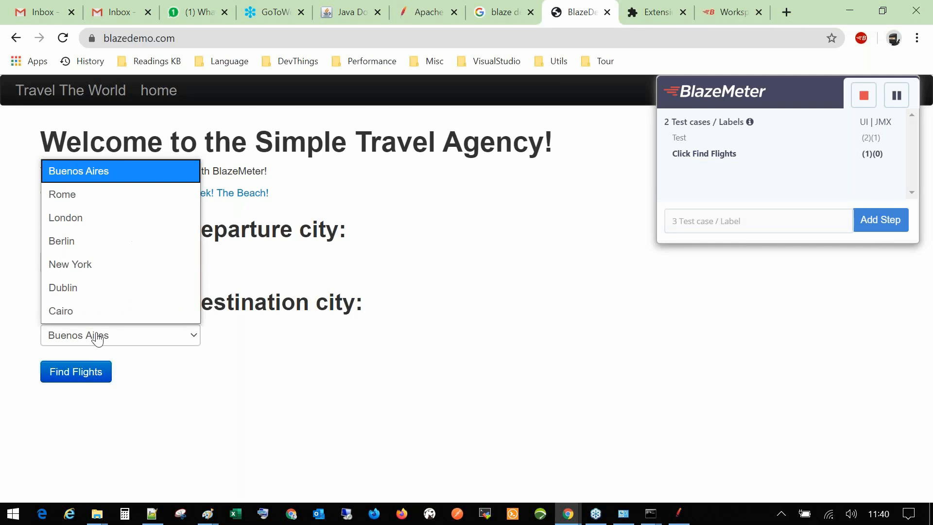
pyautogui.click(84, 266)
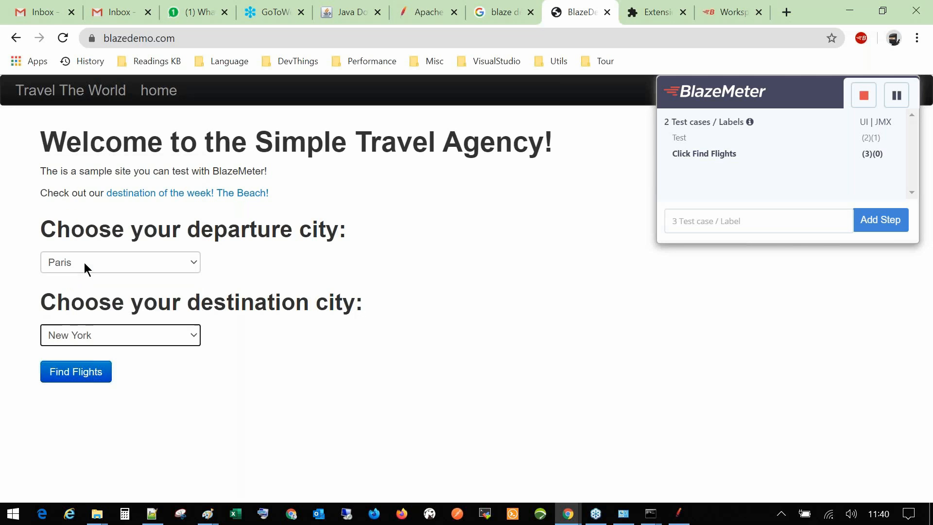
pyautogui.click(72, 377)
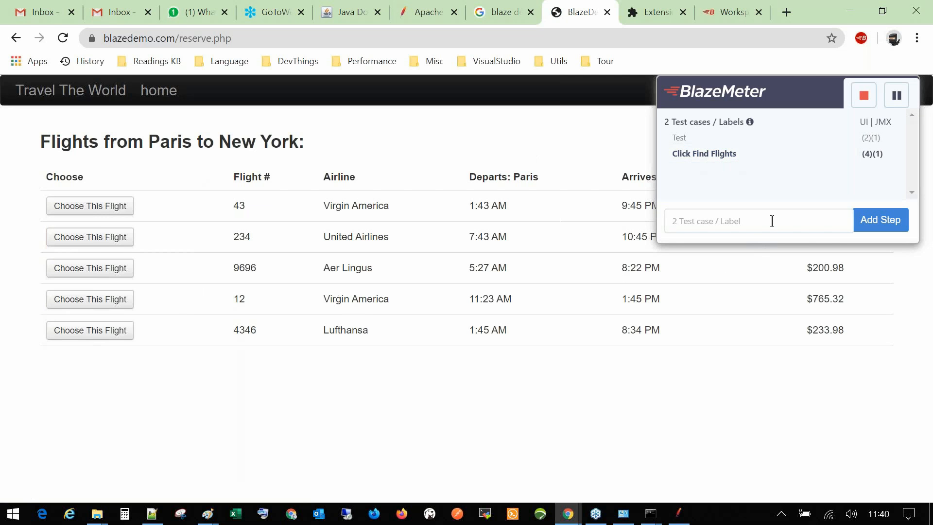
# Add the recording label "Choose Flight" and choose the Aer Lingus flight 9696
pyautogui.write('Choose Flight')
pyautogui.click(874, 222)
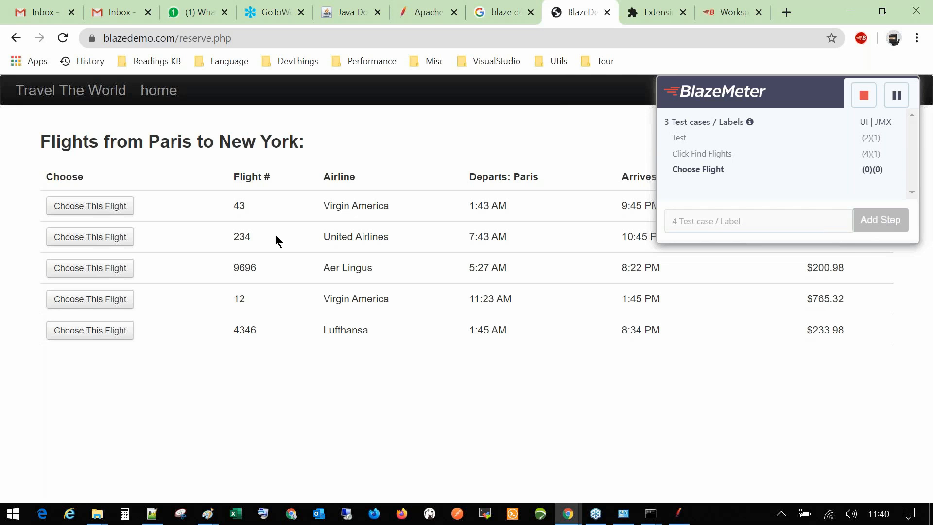
pyautogui.click(96, 274)
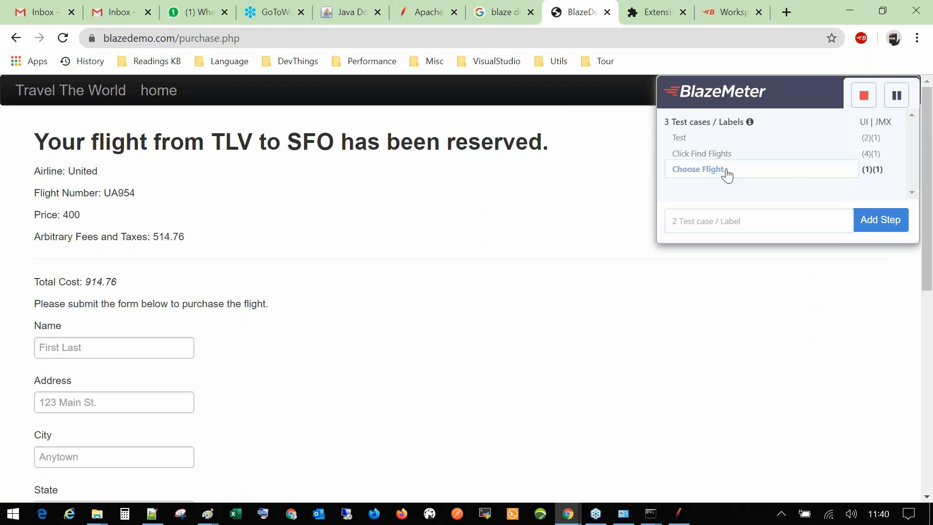
# Look over the flight purchase form and add a recording label named "FillDetails-PurchaseFlight"
pyautogui.scroll(-1, 418, 261)
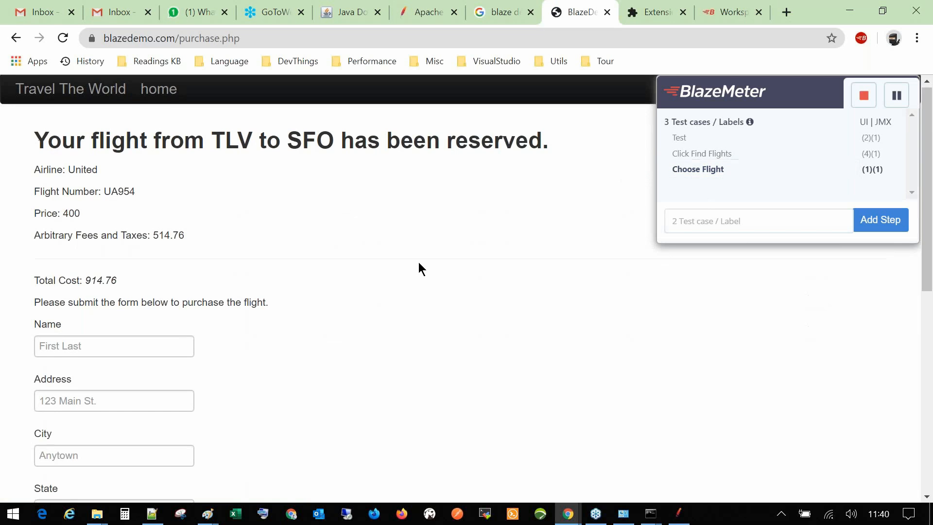
pyautogui.scroll(1, 418, 261)
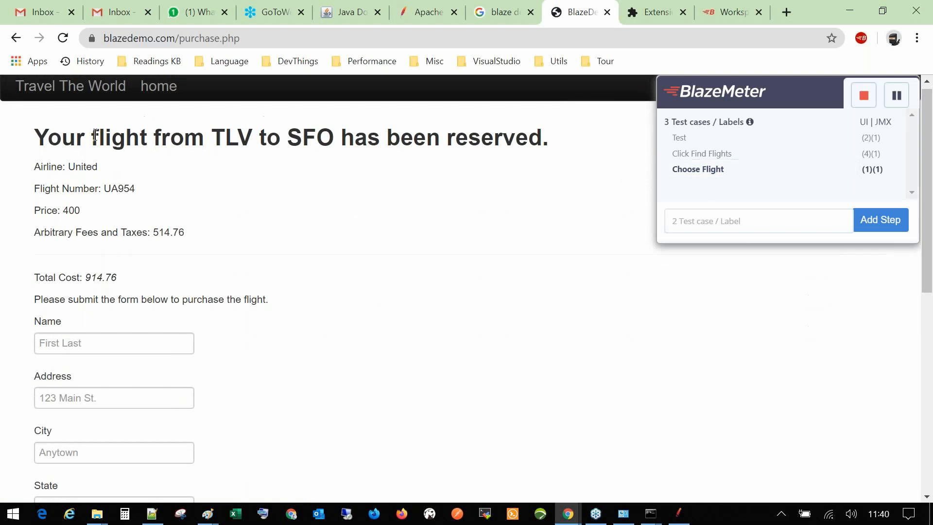
pyautogui.scroll(-1, 323, 211)
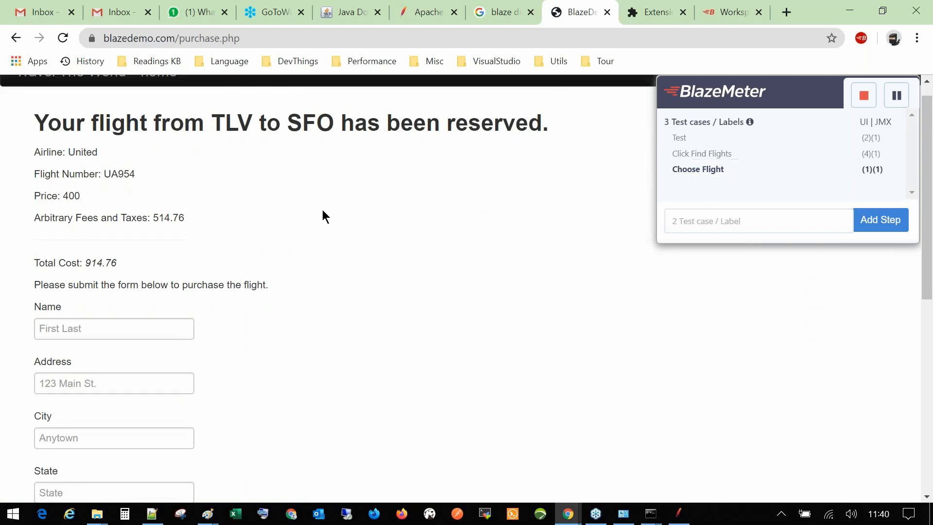
pyautogui.scroll(-8, 322, 212)
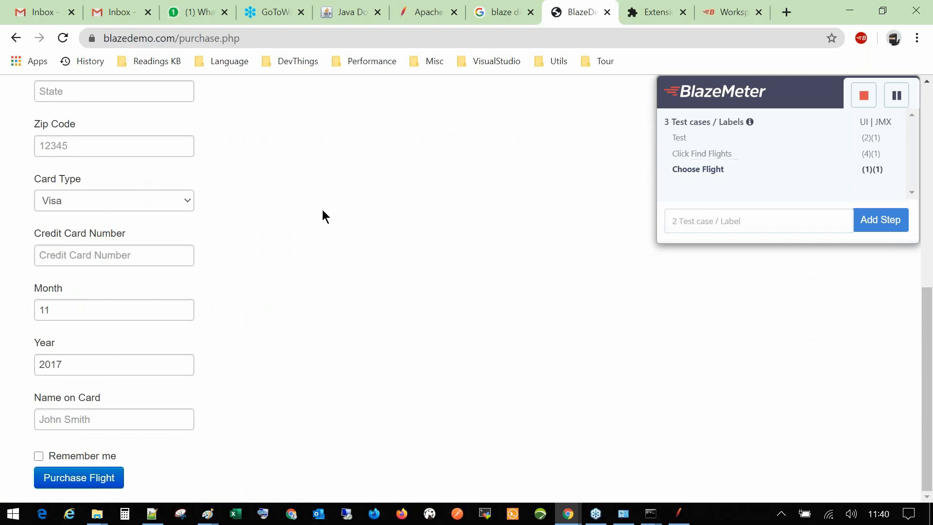
pyautogui.scroll(8, 322, 213)
pyautogui.scroll(-8, 322, 213)
pyautogui.scroll(9, 322, 213)
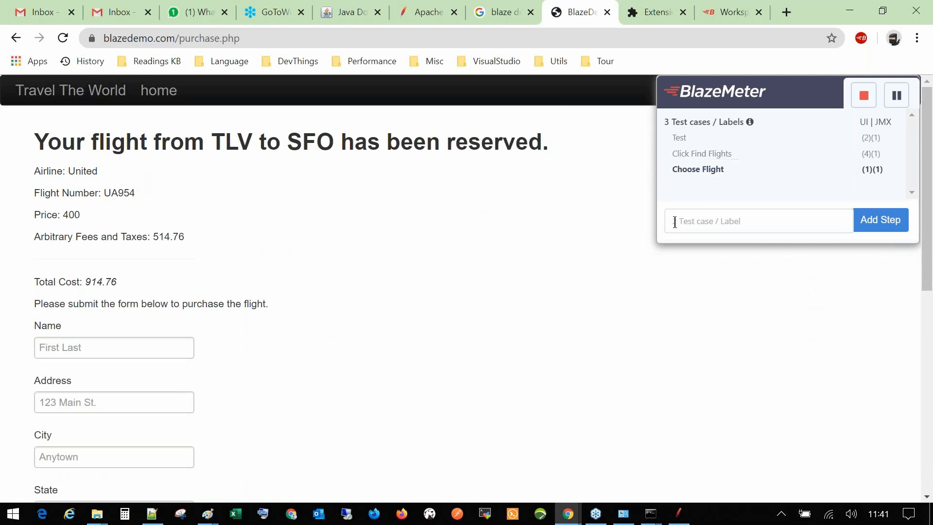
pyautogui.click(705, 223)
pyautogui.write('FillDetails-PurchaseFlight')
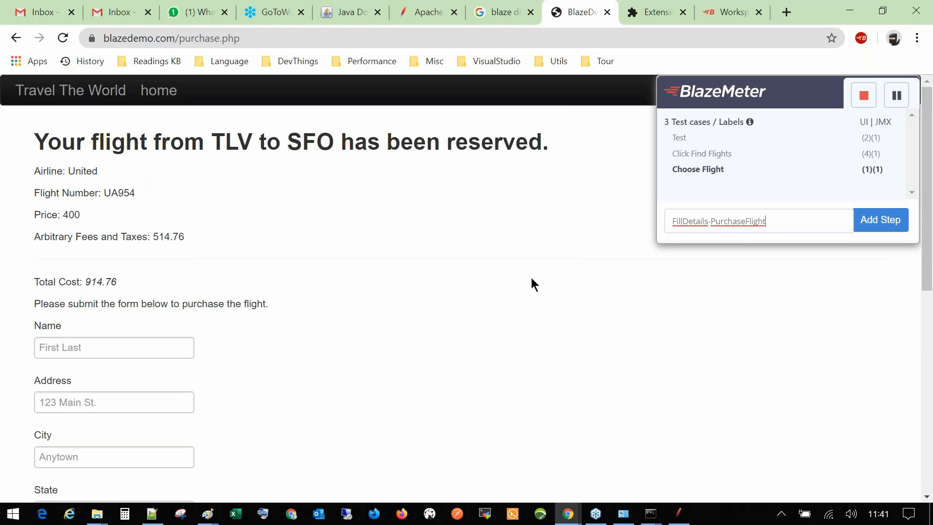
pyautogui.click(876, 227)
# Fill in the purchase form with "Test" as the name, plus the passenger's address, city and zip code
pyautogui.click(119, 347)
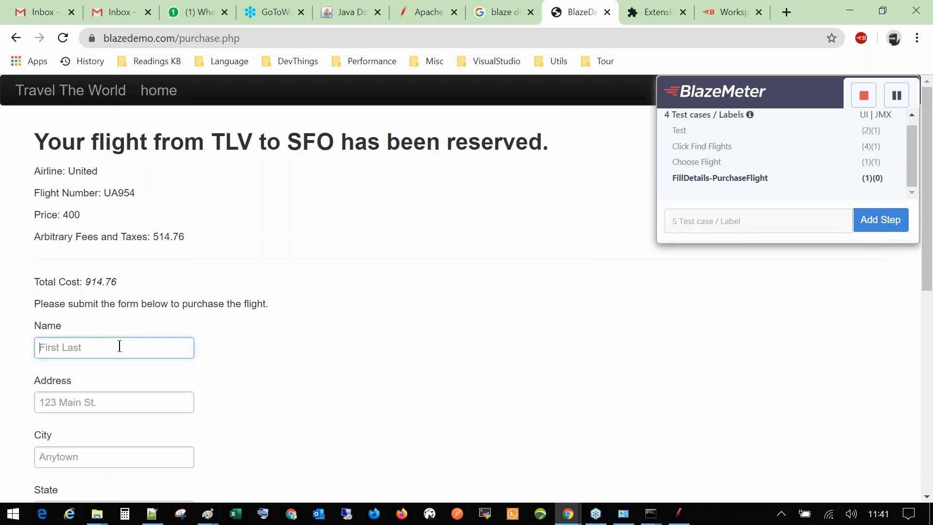
pyautogui.write('Test')
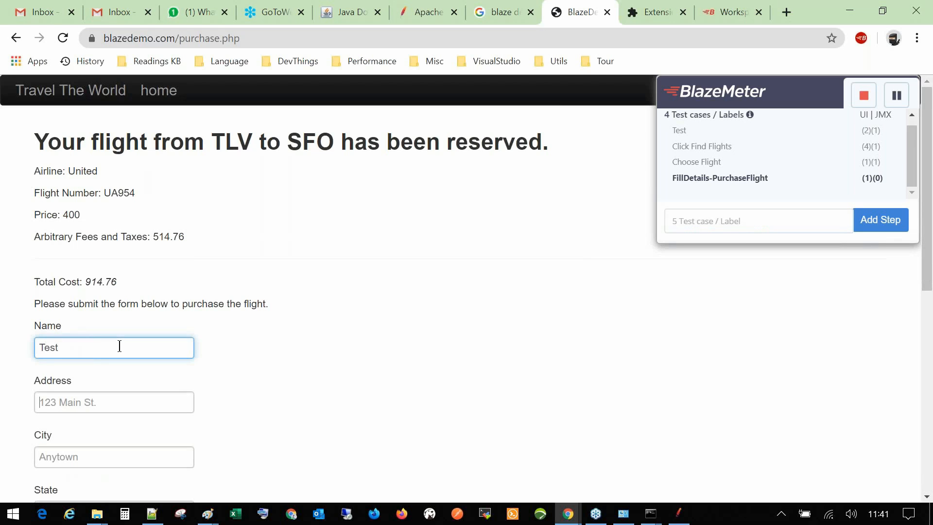
pyautogui.press('Tab')
pyautogui.write('1256')
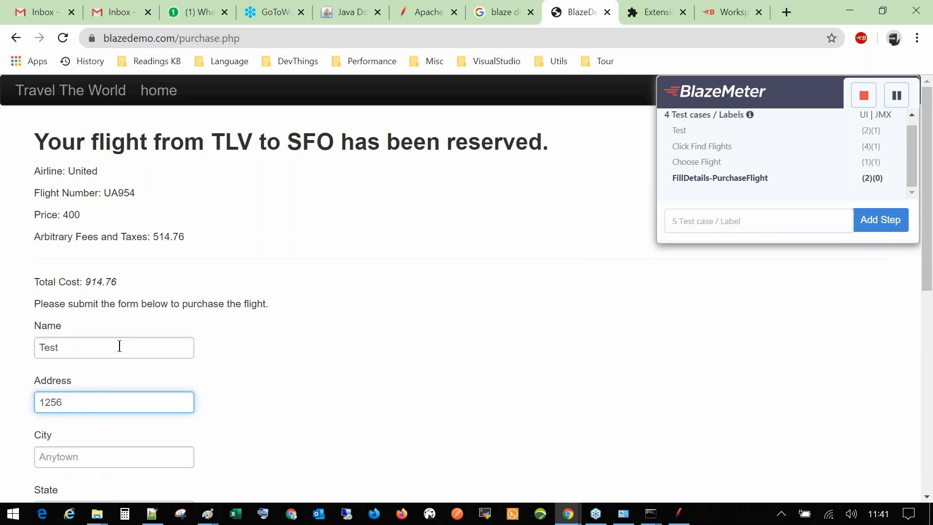
pyautogui.write('Test')
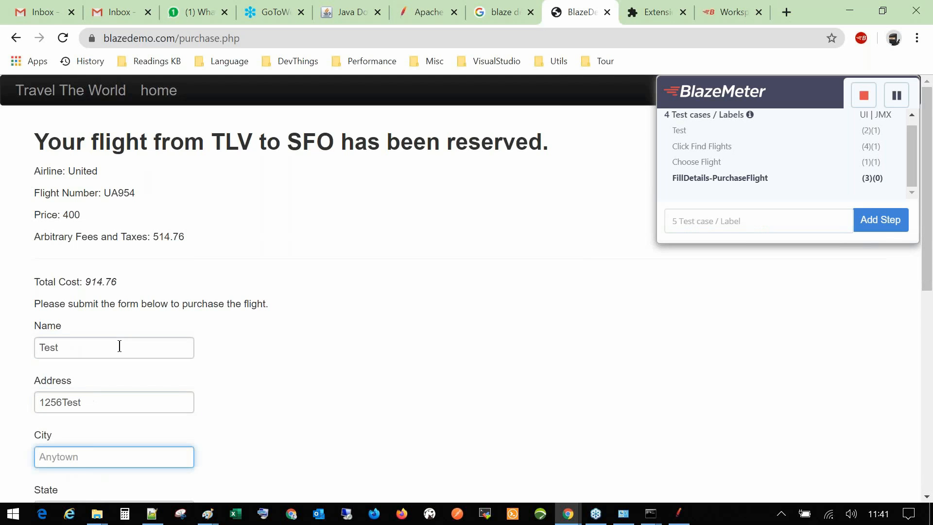
pyautogui.write('Noida')
pyautogui.scroll(-7, 119, 345)
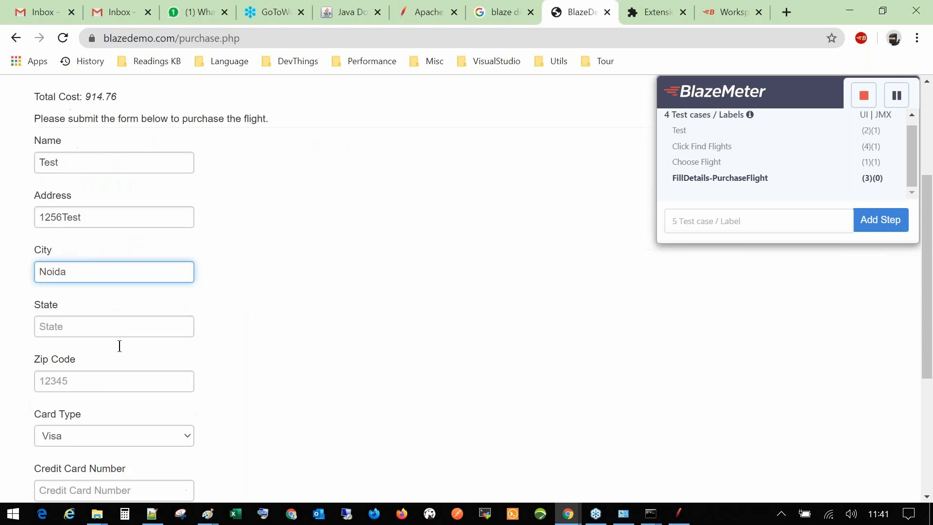
pyautogui.click(92, 231)
pyautogui.write('78783')
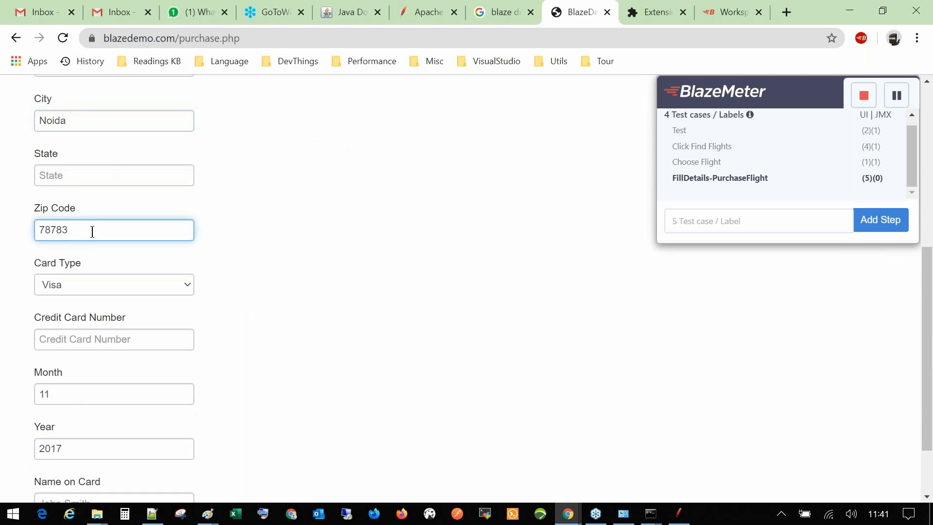
pyautogui.scroll(-2, 93, 231)
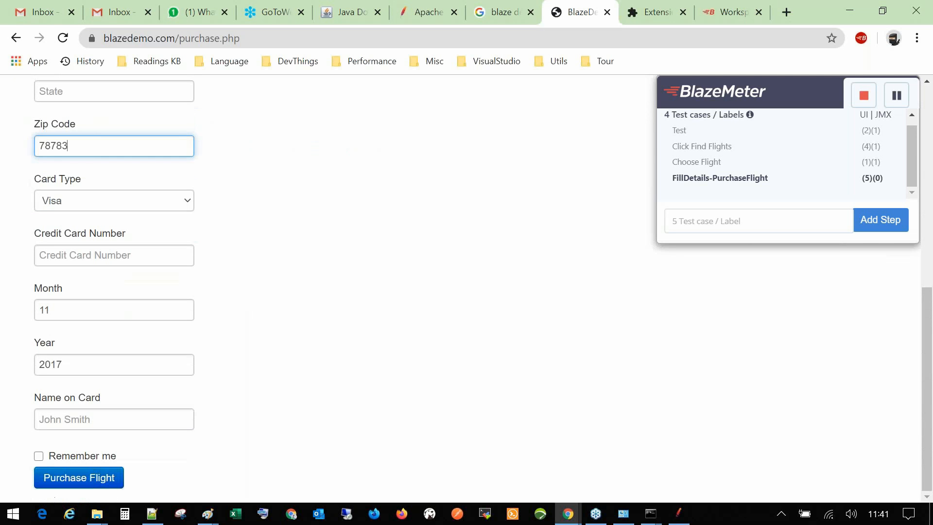
# Enter the cardholder's name in the Name on Card field and purchase the flight
pyautogui.click(95, 423)
pyautogui.write('Joh')
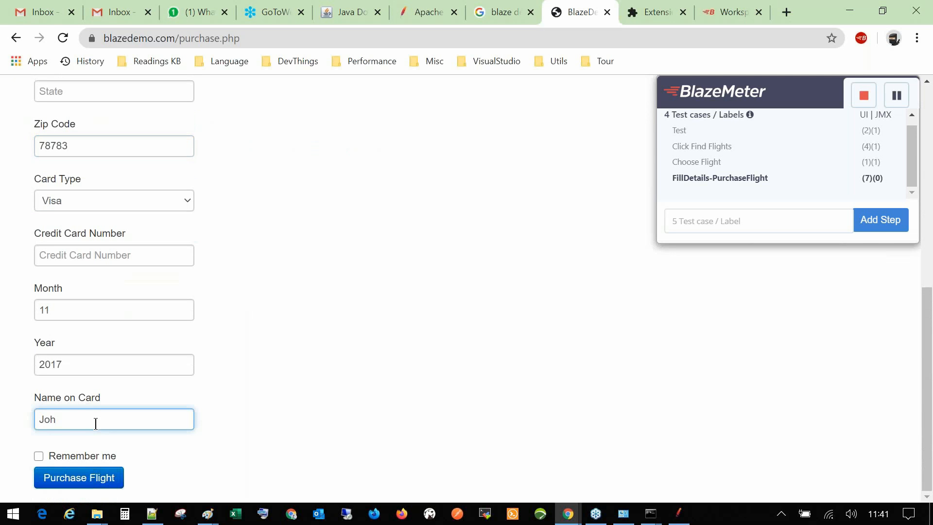
pyautogui.write('n')
pyautogui.write('cott')
pyautogui.click(80, 478)
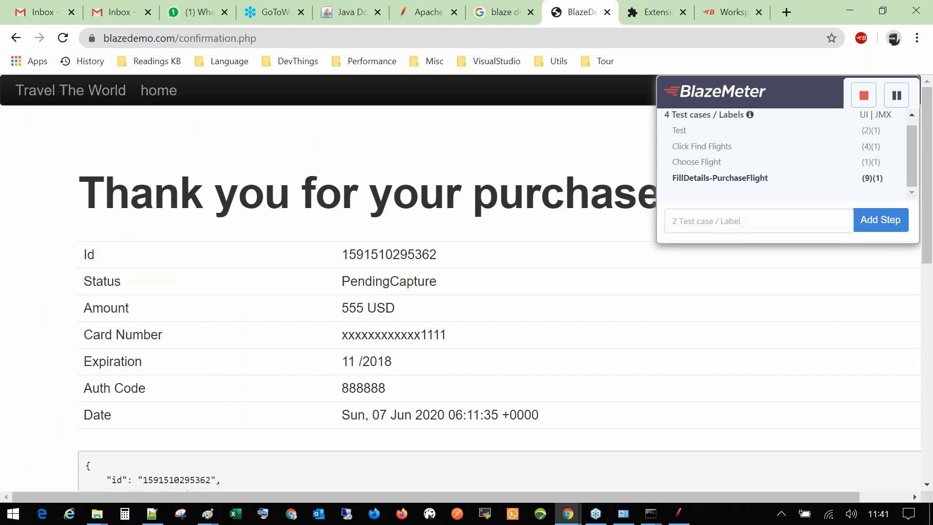
# Review the purchase confirmation details and stop the BlazeMeter recording
pyautogui.scroll(-7, 486, 281)
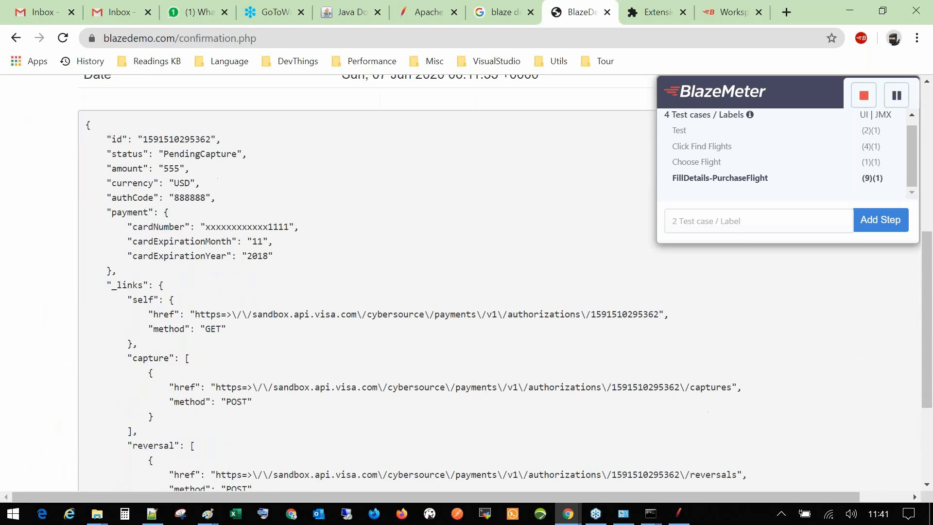
pyautogui.scroll(-2, 340, 282)
pyautogui.scroll(10, 340, 282)
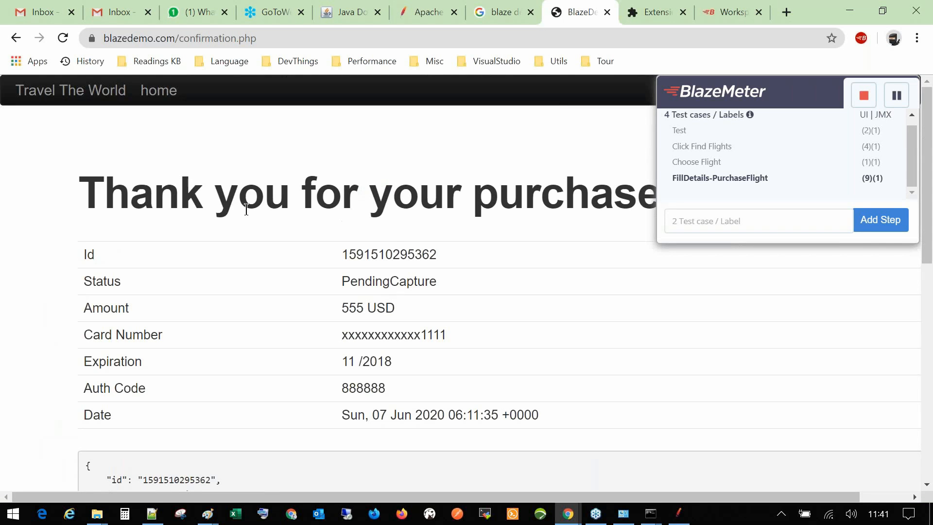
pyautogui.moveTo(239, 196); pyautogui.dragTo(455, 175)
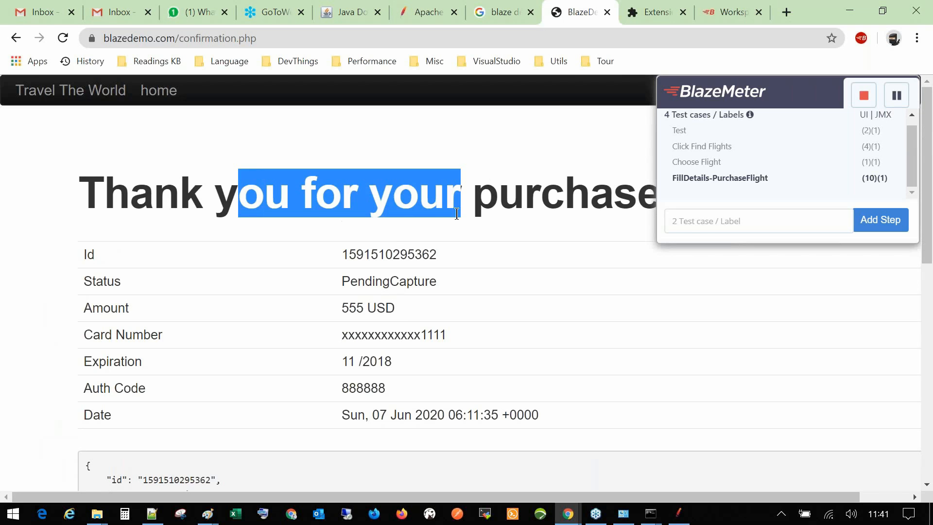
pyautogui.scroll(-1, 486, 291)
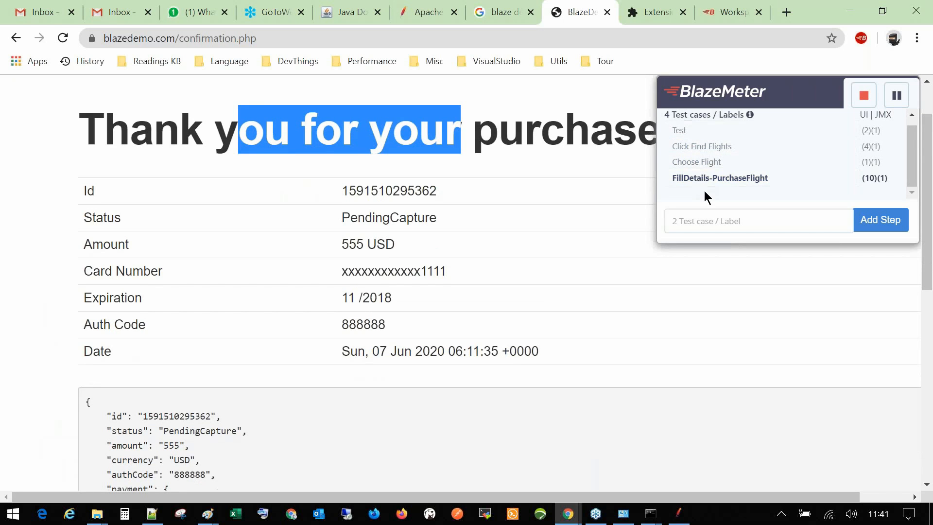
pyautogui.click(863, 96)
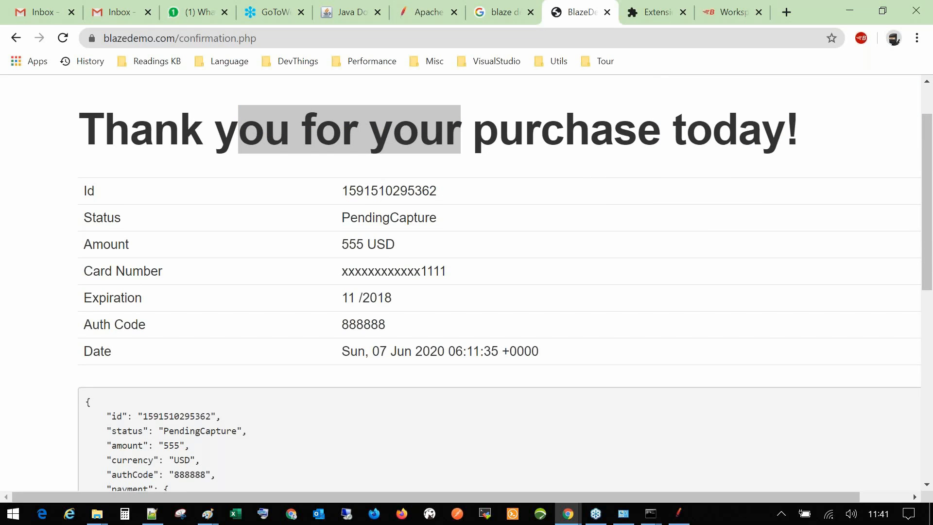
# Save the BLAZEDEMO recording as a JMeter (JMX) script with the blazedemo.com domain included
pyautogui.click(861, 39)
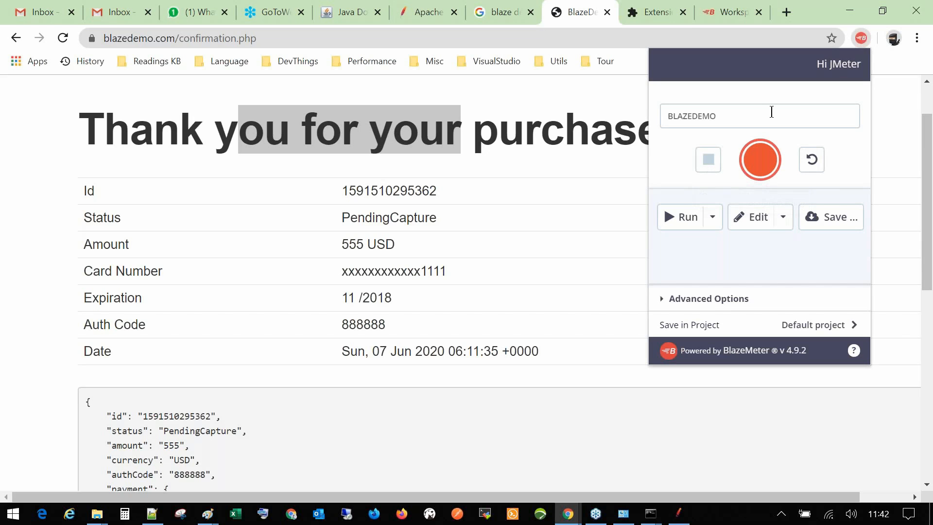
pyautogui.click(835, 217)
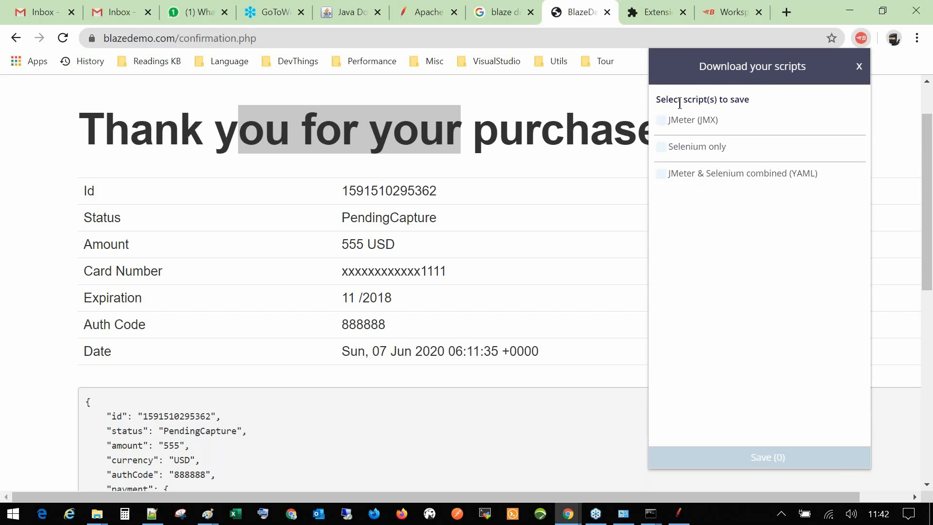
pyautogui.click(661, 121)
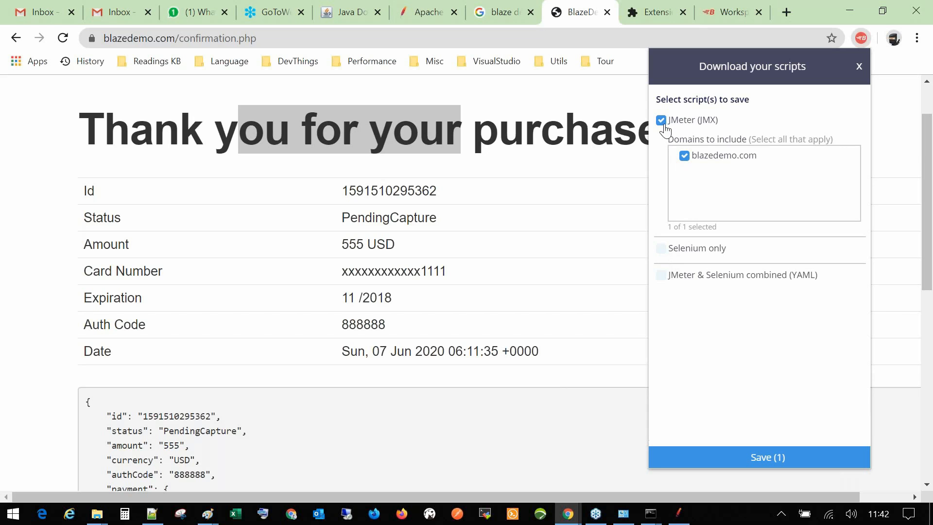
pyautogui.click(738, 457)
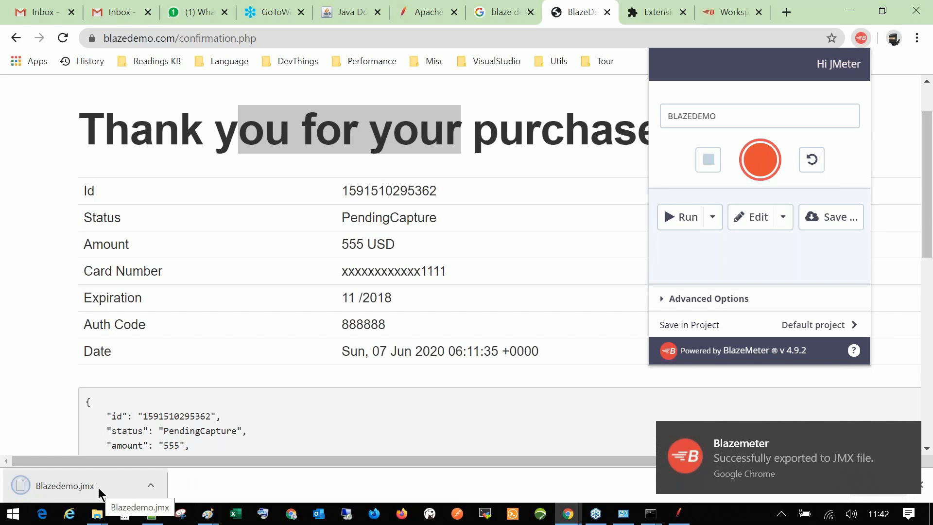
pyautogui.click(913, 438)
pyautogui.rightClick(62, 481)
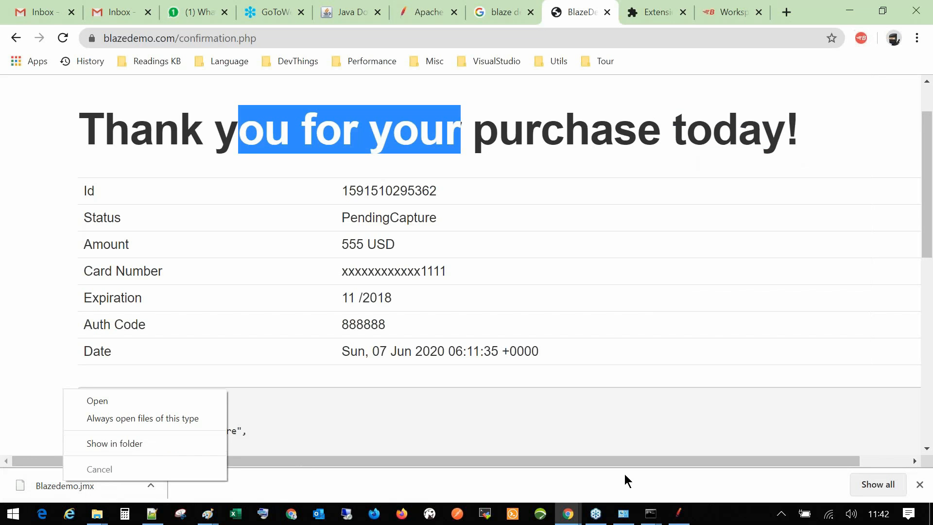
# Switch to File Explorer and launch a new JMeter instance with jmeter.bat from the apache-jmeter-5.3 bin folder
pyautogui.click(677, 514)
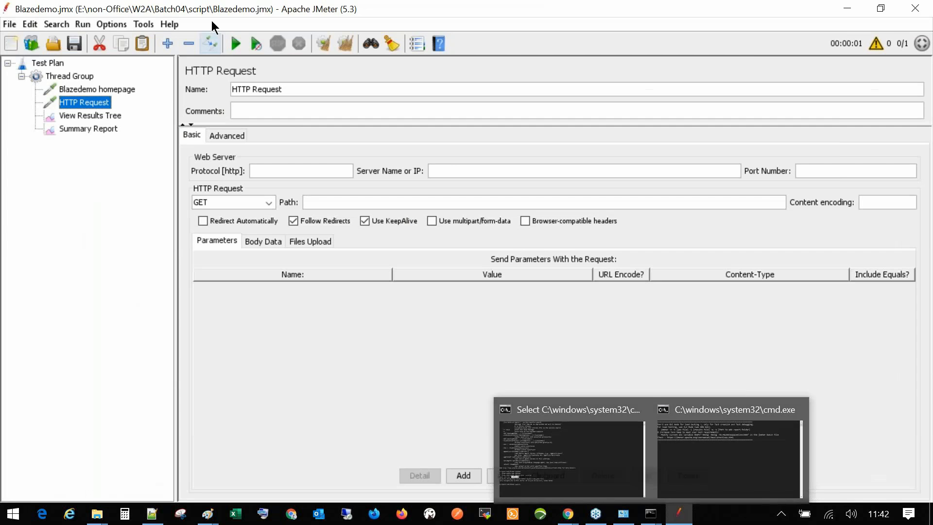
pyautogui.moveTo(206, 8)
pyautogui.mouseDown()
pyautogui.moveTo(207, 39)
pyautogui.moveTo(213, 6)
pyautogui.moveTo(199, 2)
pyautogui.moveTo(198, 29)
pyautogui.moveTo(195, 0)
pyautogui.mouseUp()
pyautogui.click(97, 514)
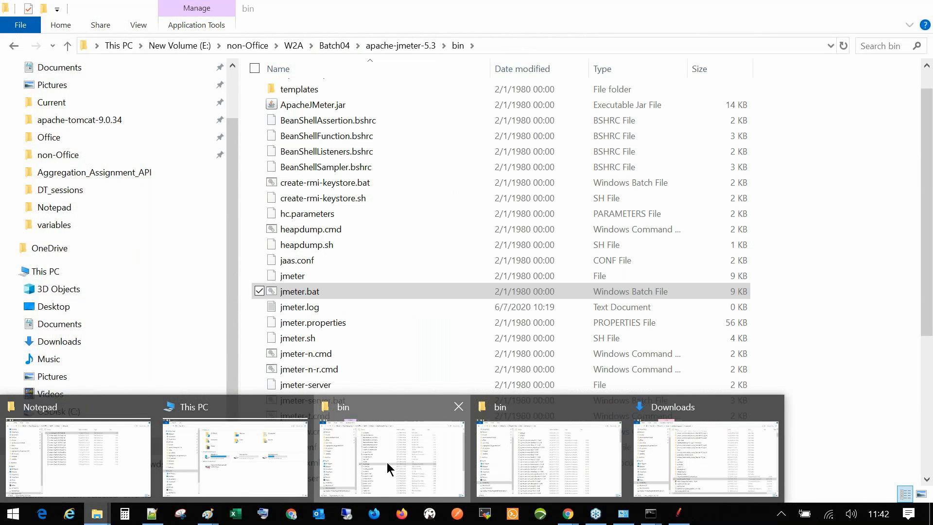
pyautogui.click(387, 463)
pyautogui.hotkey('alt', 'Tab')
pyautogui.click(97, 513)
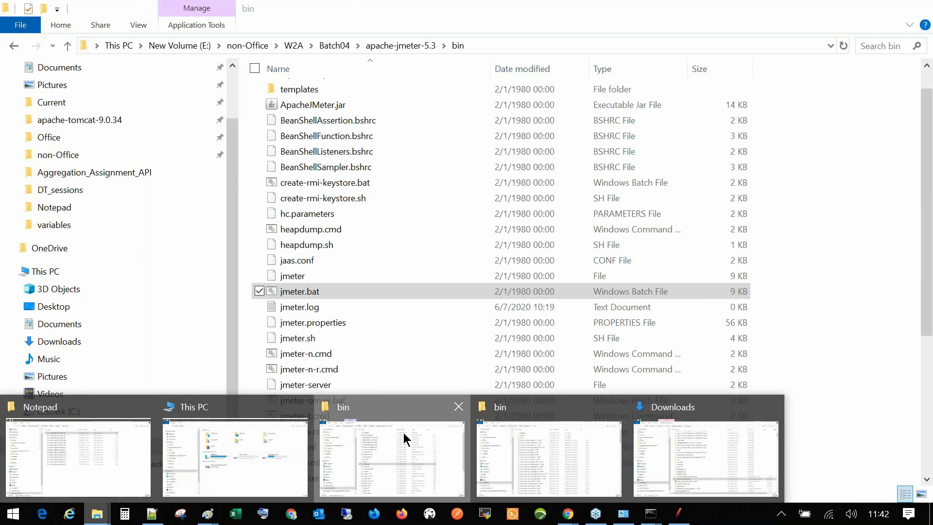
pyautogui.click(403, 433)
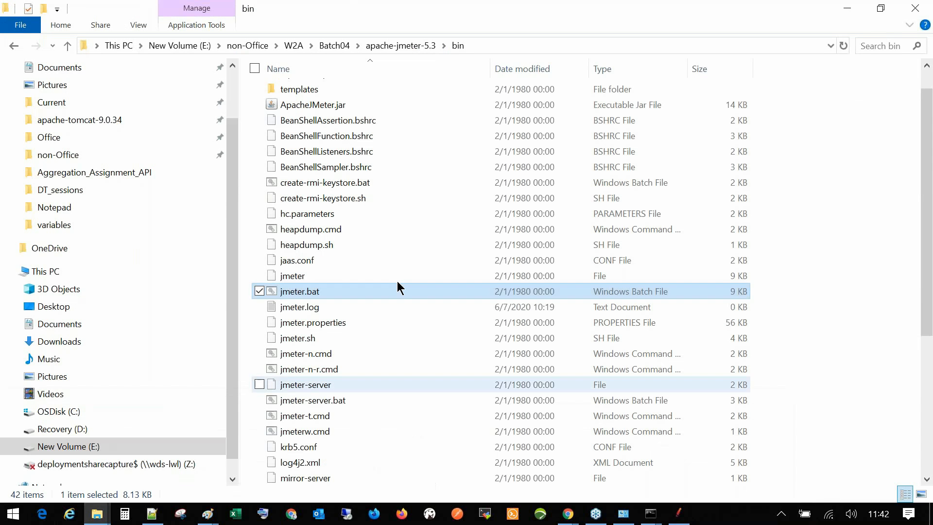
pyautogui.doubleClick(307, 290)
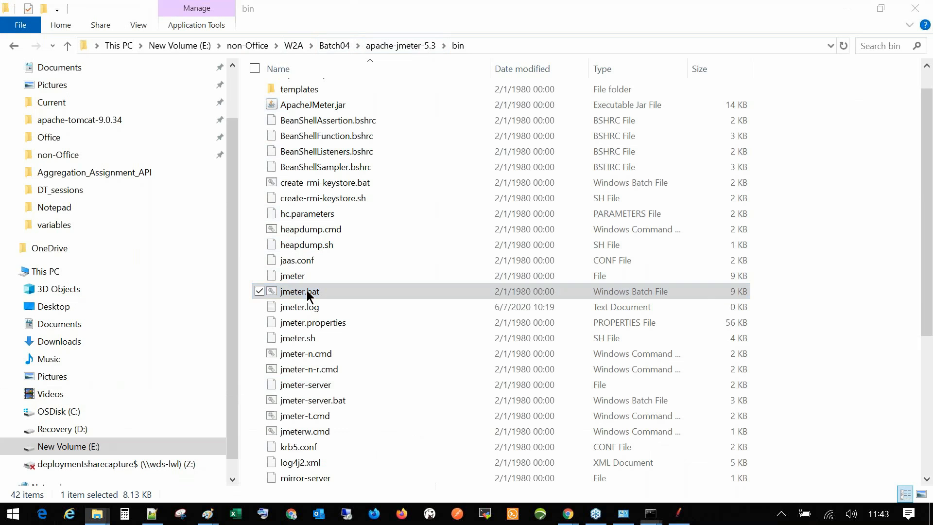
# Bring the new, empty JMeter window to the front and maximize it
pyautogui.moveTo(390, 89); pyautogui.dragTo(424, 128)
pyautogui.click(705, 520)
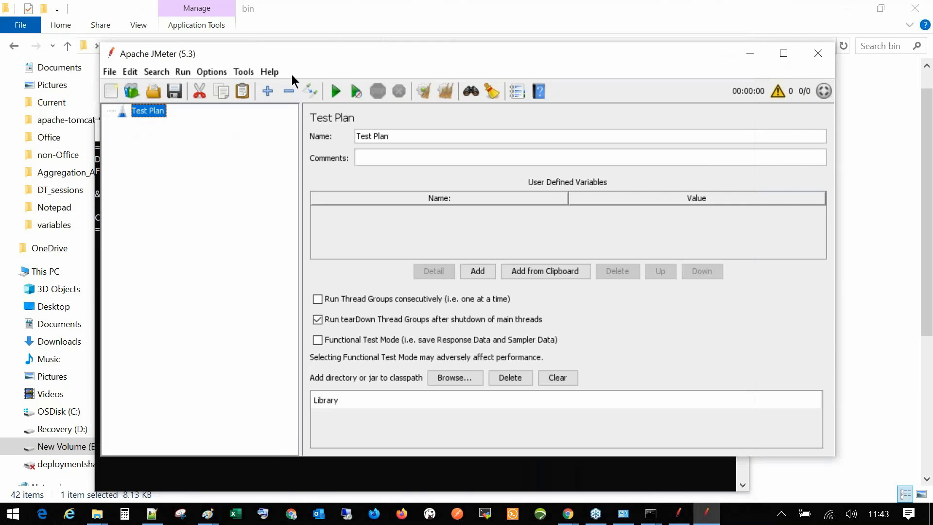
pyautogui.moveTo(308, 61); pyautogui.dragTo(439, 1)
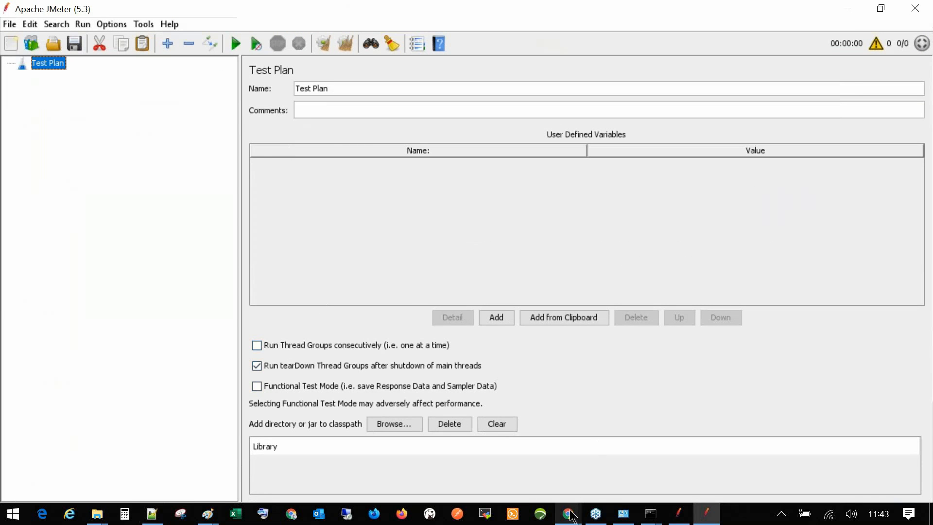
# Switch to Chrome and load the downloaded Blazedemo.jmx into the empty test plan of the new JMeter window
pyautogui.moveTo(573, 517)
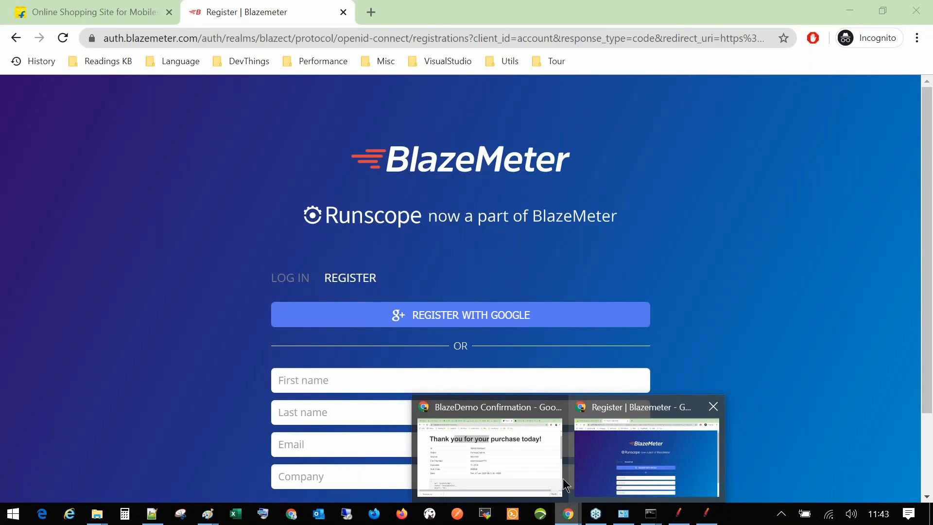
pyautogui.click(512, 470)
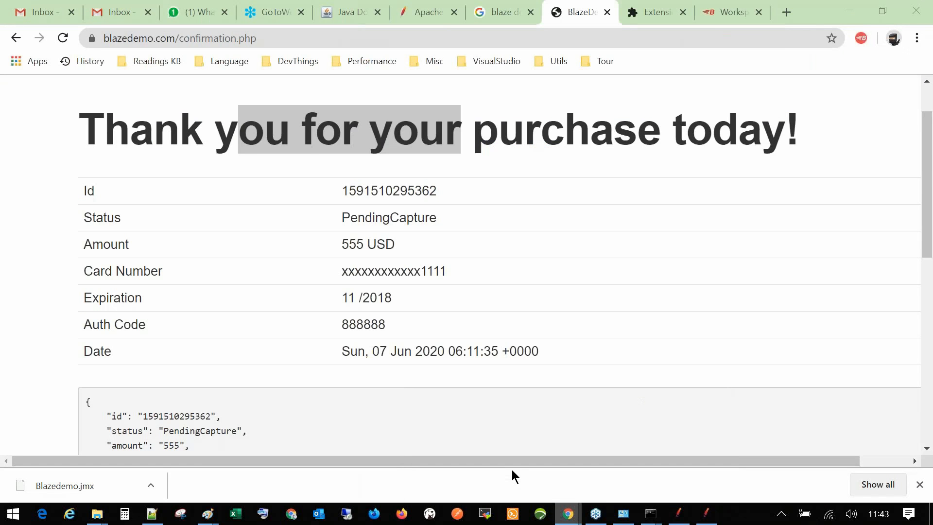
pyautogui.moveTo(707, 515)
pyautogui.click(705, 480)
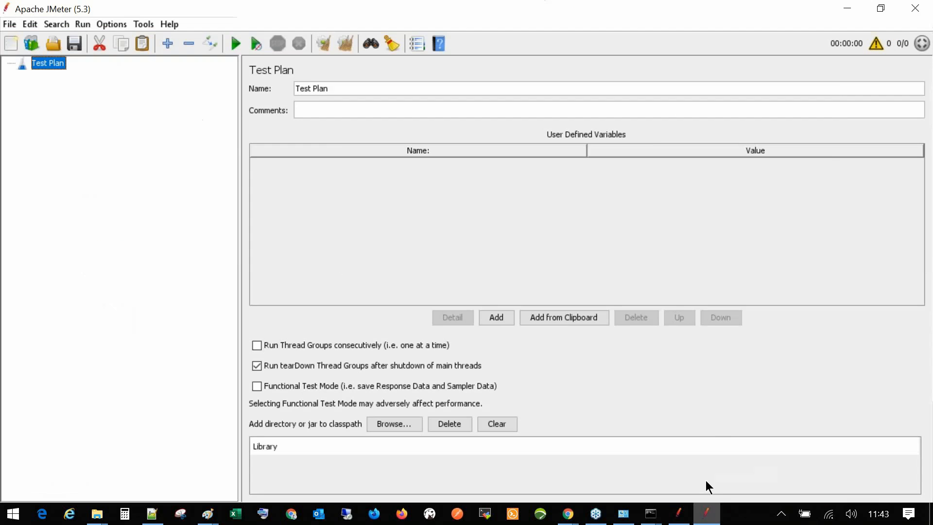
pyautogui.hotkey('alt', 'Tab')
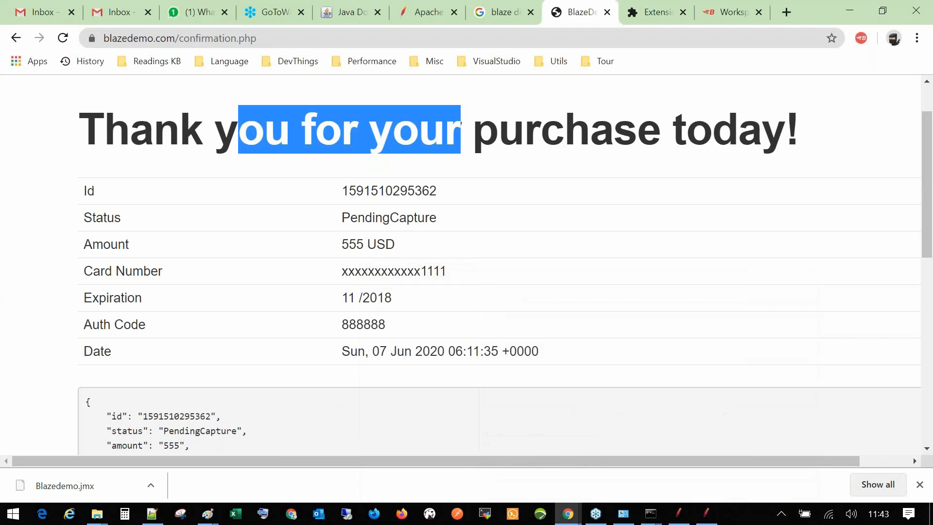
pyautogui.moveTo(87, 490); pyautogui.dragTo(68, 127)
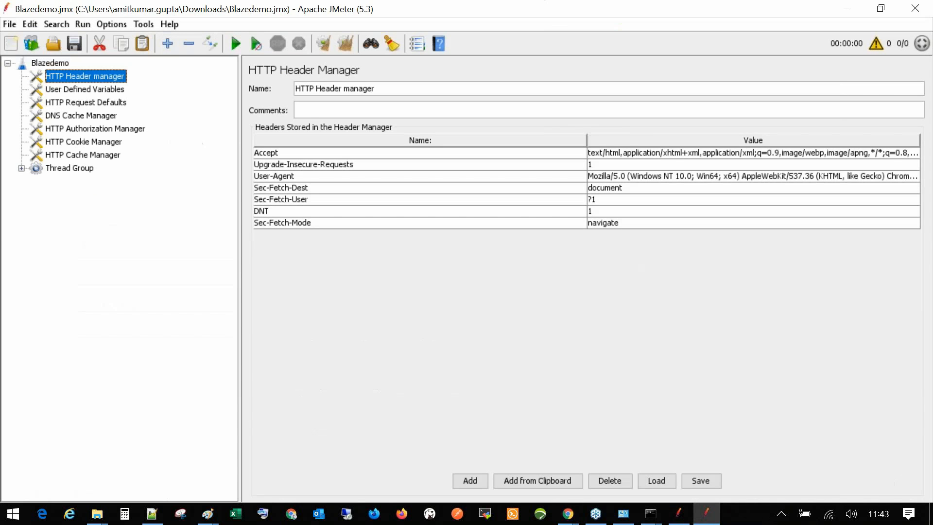
pyautogui.click(10, 27)
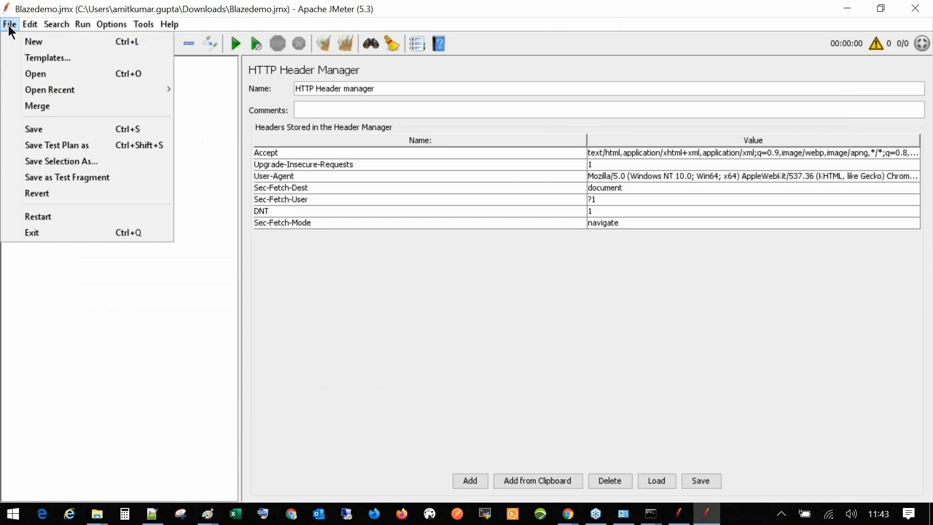
pyautogui.click(27, 74)
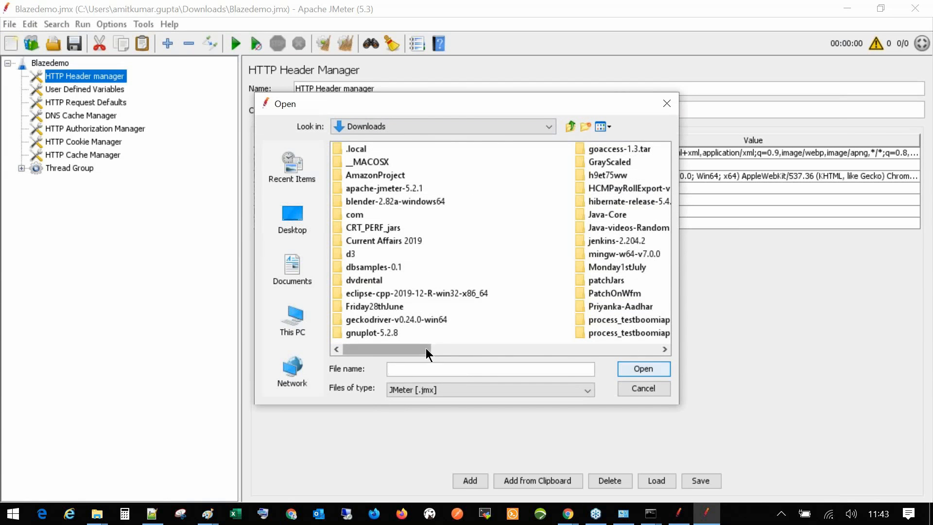
pyautogui.moveTo(426, 347); pyautogui.dragTo(623, 353)
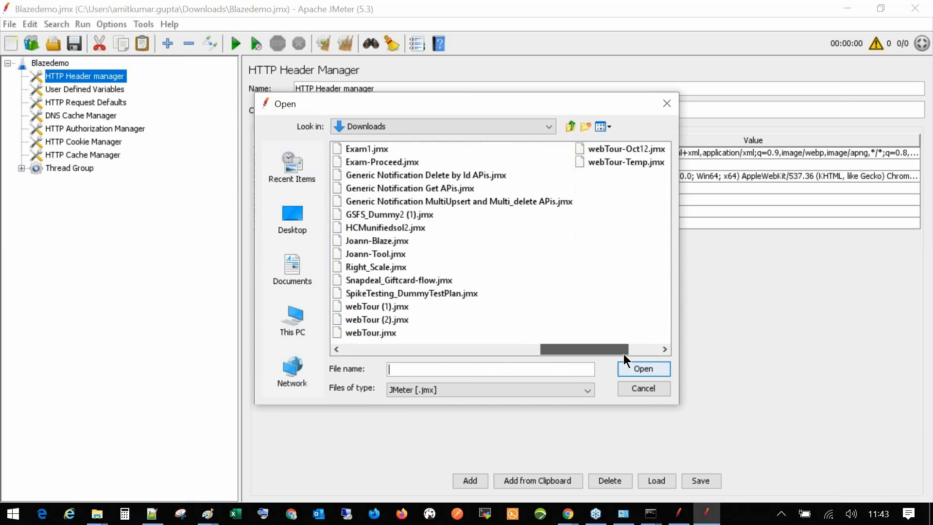
pyautogui.write('b')
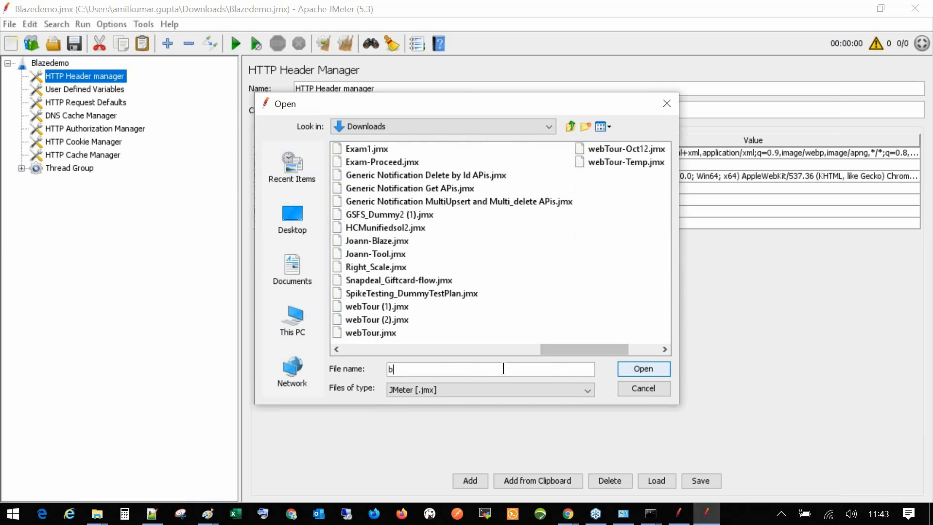
pyautogui.write('laze')
pyautogui.moveTo(603, 353); pyautogui.dragTo(529, 348)
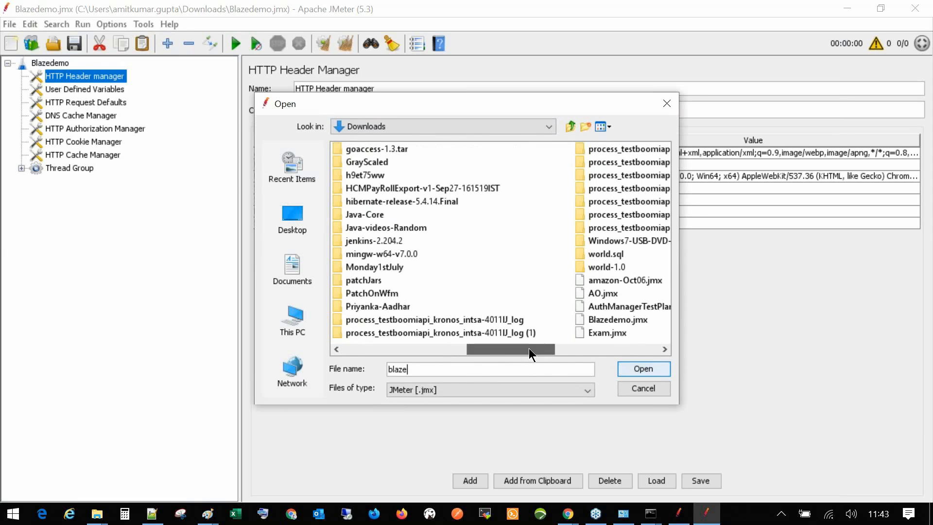
pyautogui.click(622, 318)
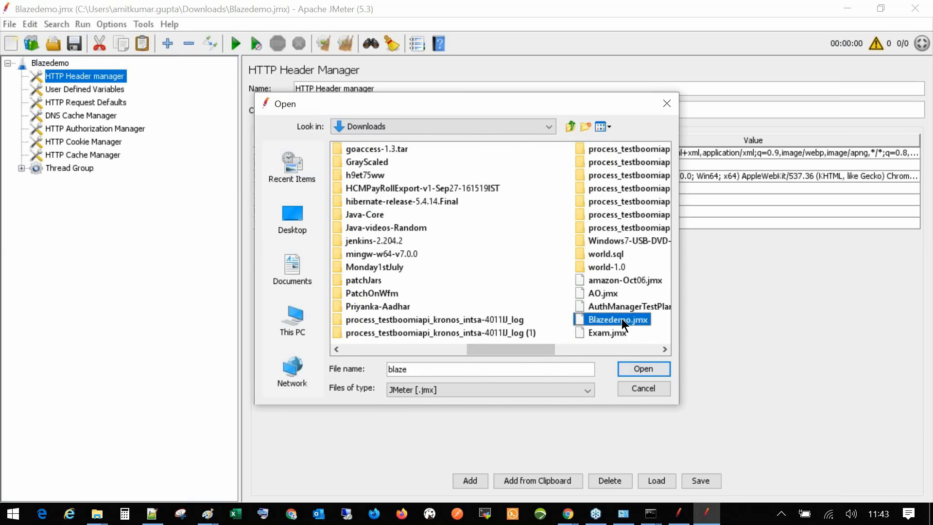
pyautogui.click(645, 389)
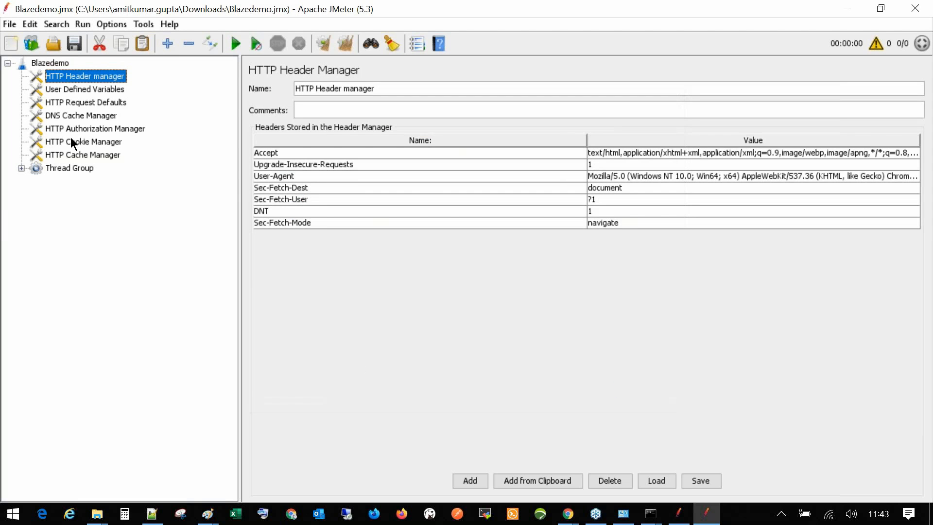
# Examine the recorded HTTP Header manager, User Defined Variables and HTTP Request Defaults elements of the Blazedemo plan
pyautogui.click(75, 90)
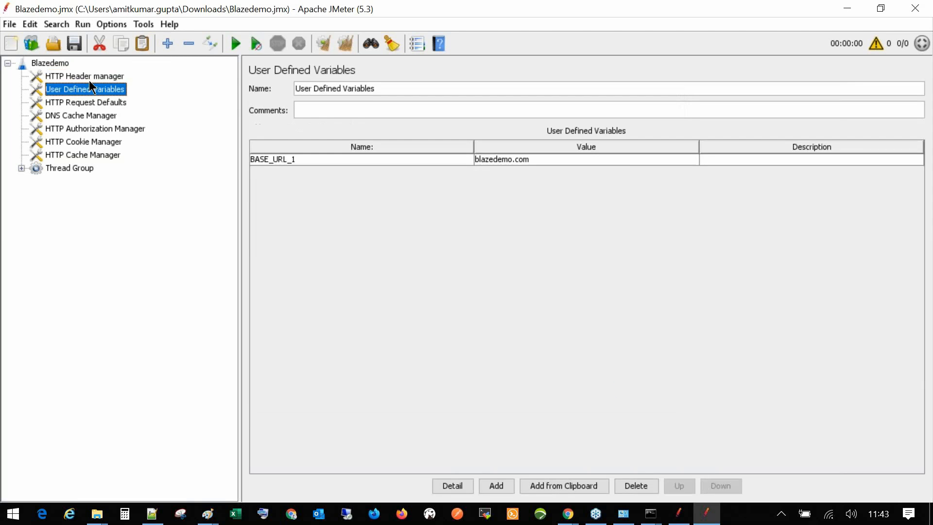
pyautogui.click(89, 81)
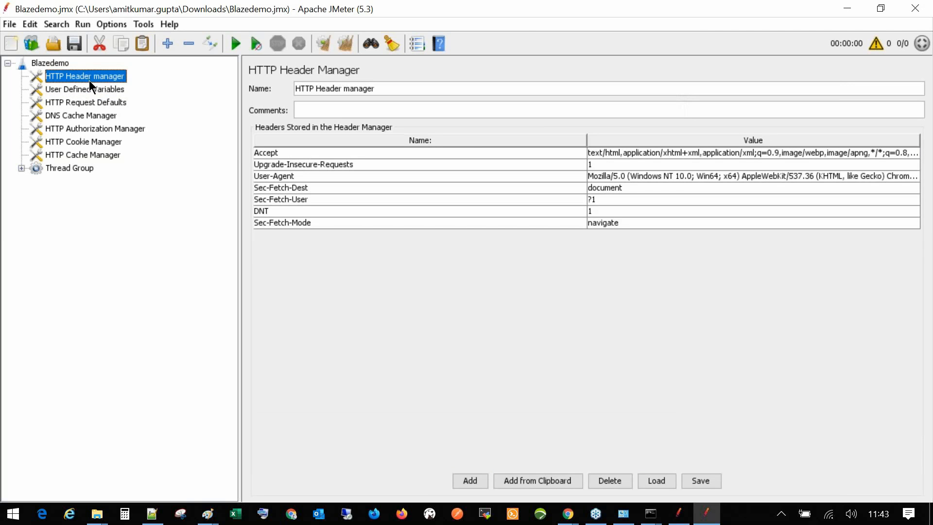
pyautogui.click(95, 92)
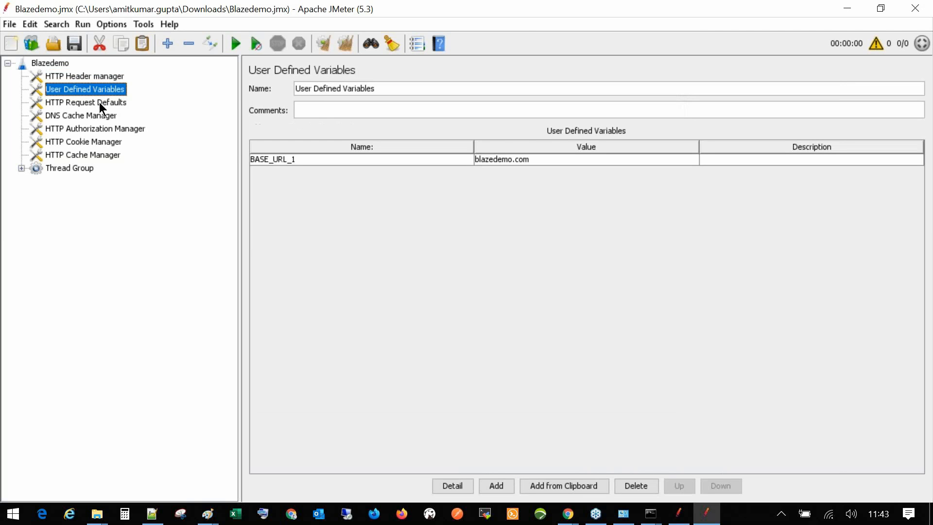
pyautogui.moveTo(239, 86); pyautogui.dragTo(186, 86)
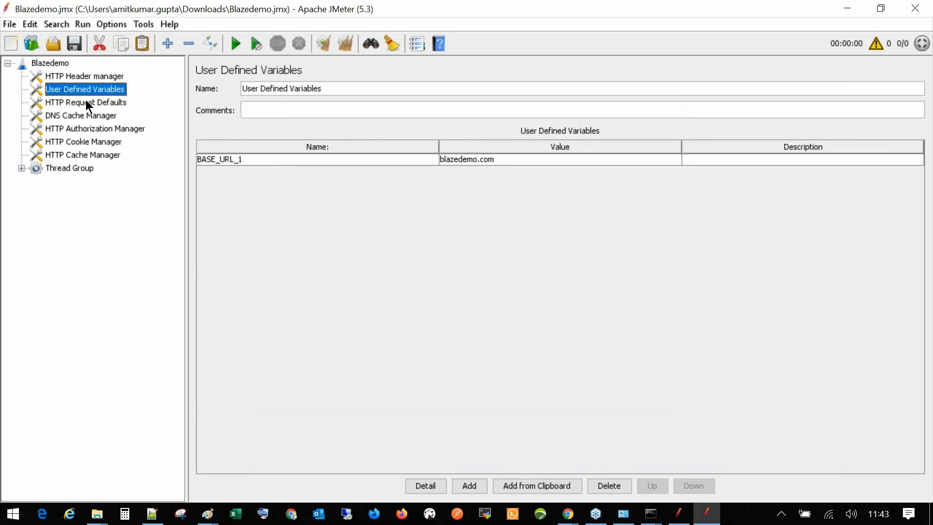
pyautogui.click(86, 101)
pyautogui.click(97, 90)
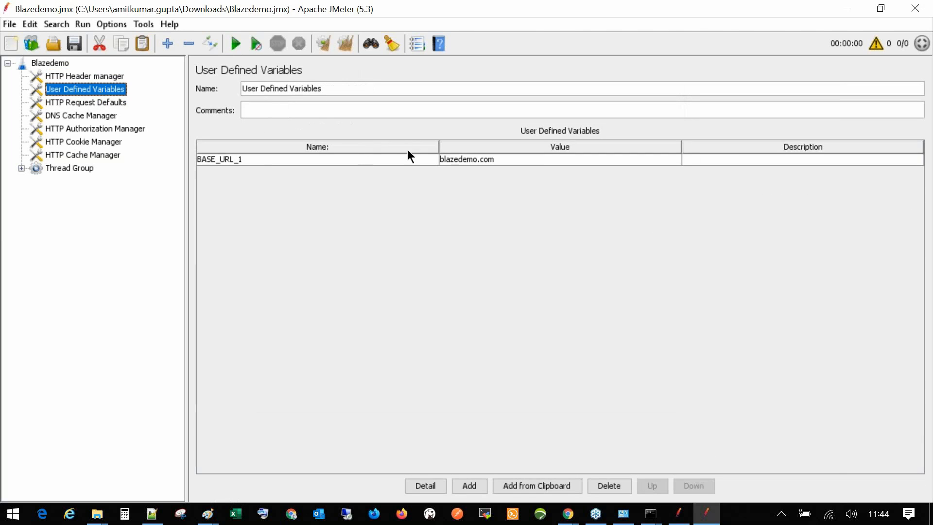
pyautogui.click(480, 160)
pyautogui.click(101, 105)
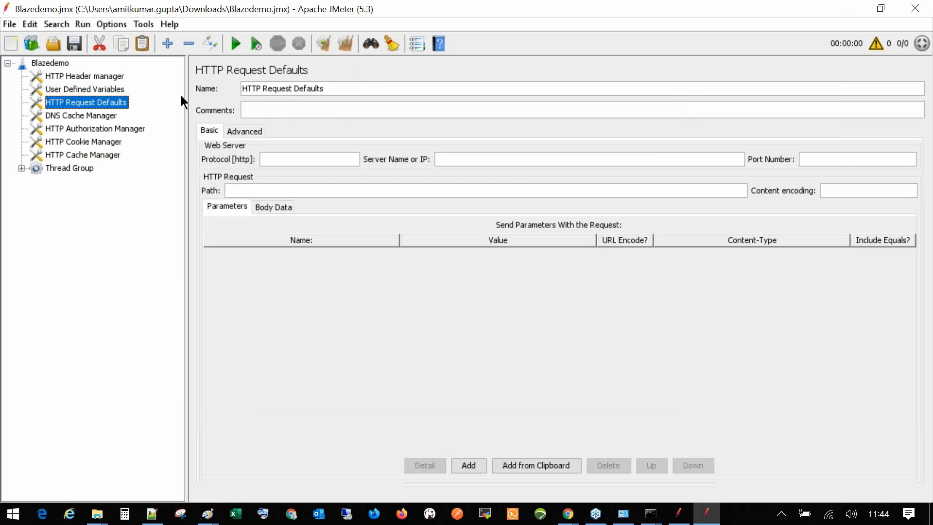
pyautogui.click(89, 90)
# Disable the HTTP Request Defaults element in the Blazedemo test plan
pyautogui.click(92, 104)
pyautogui.rightClick(92, 103)
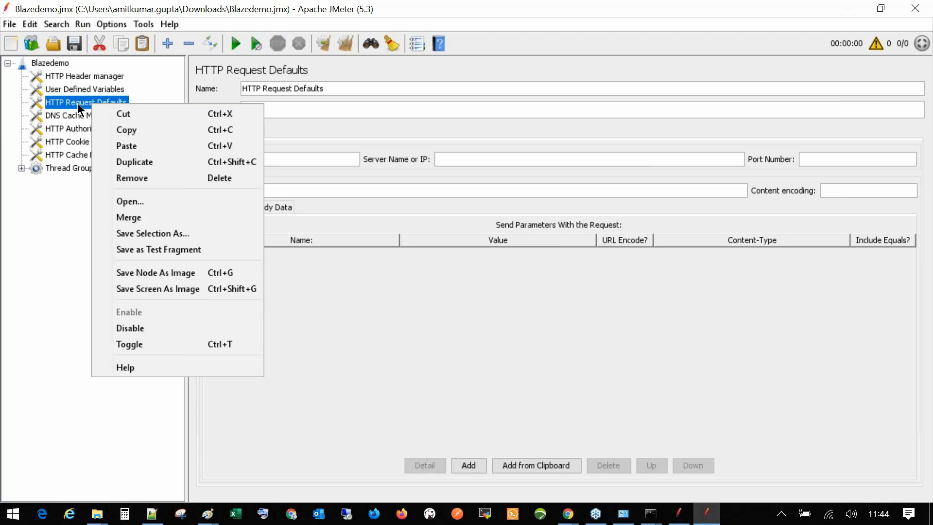
pyautogui.click(78, 103)
pyautogui.rightClick(77, 103)
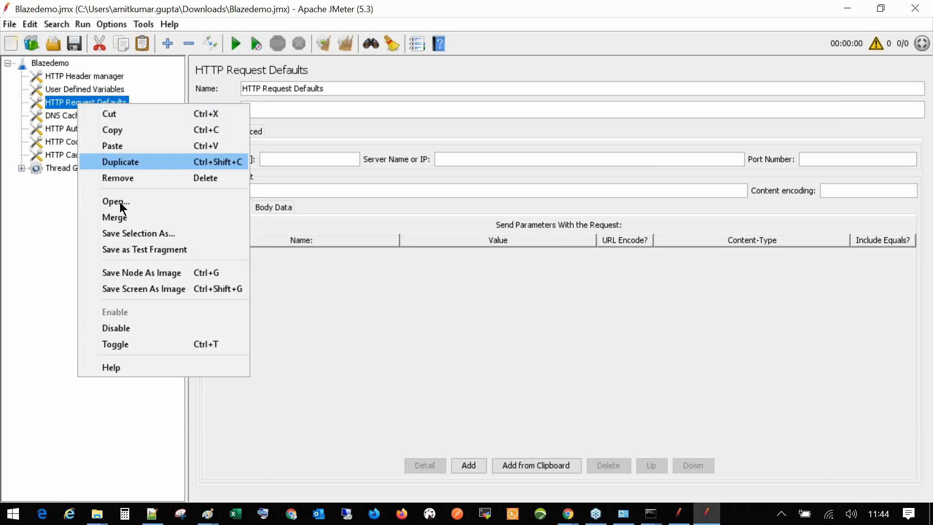
pyautogui.click(114, 331)
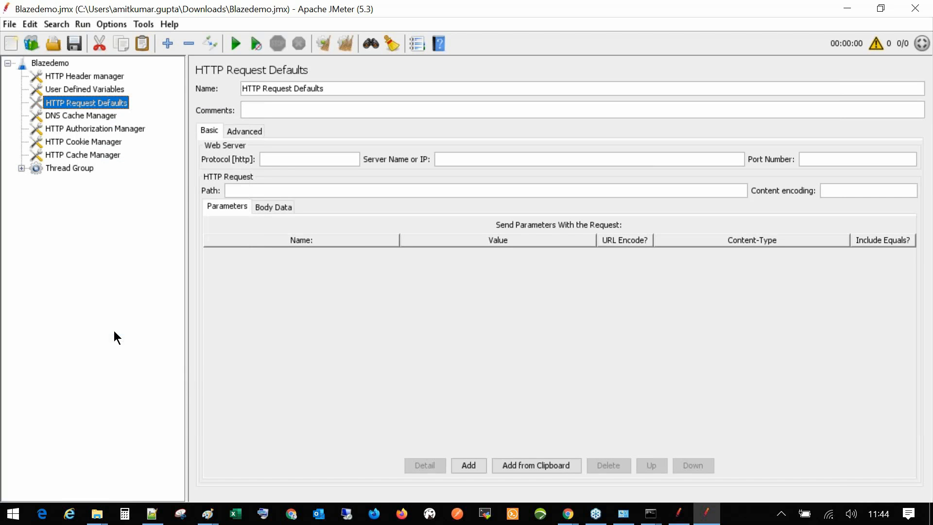
# Disable the HTTP Authorization Manager element in the Blazedemo test plan
pyautogui.click(80, 117)
pyautogui.click(85, 126)
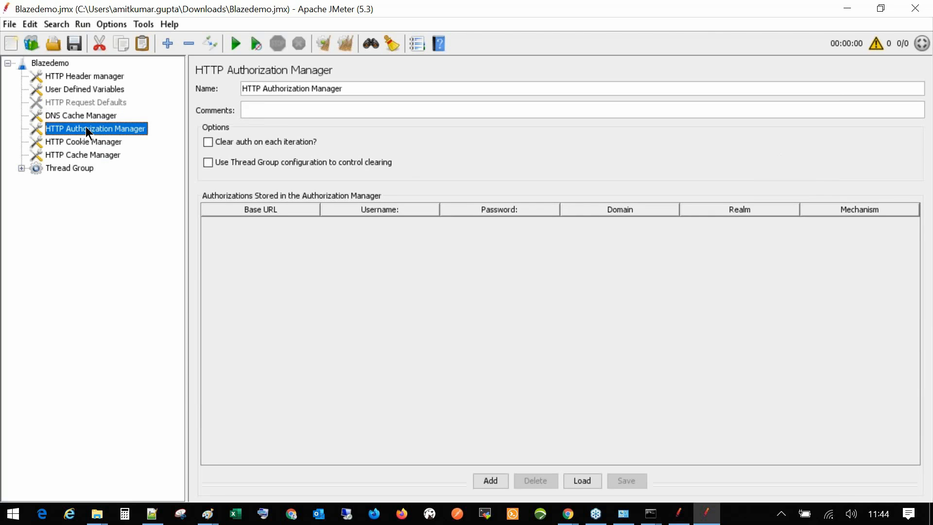
pyautogui.rightClick(86, 126)
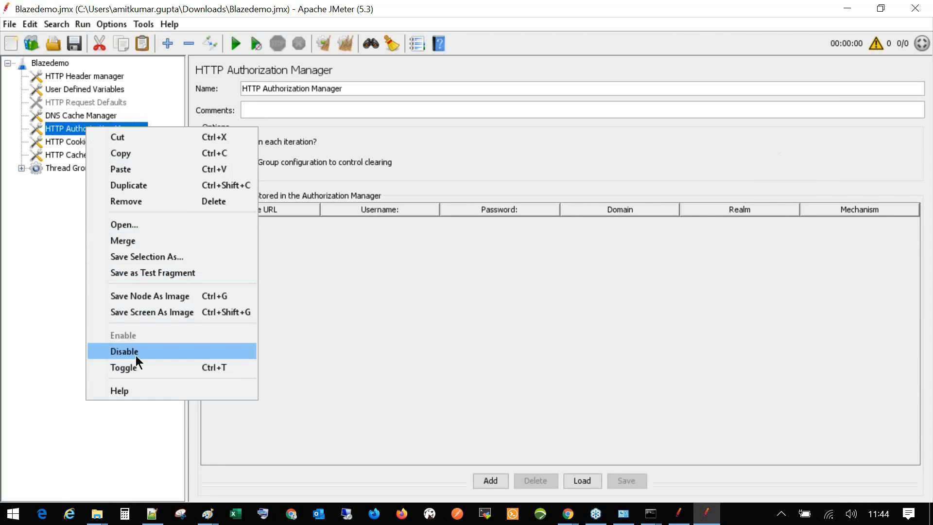
pyautogui.click(136, 351)
# Review the HTTP Cookie Manager, User Defined Variables, HTTP Header manager and HTTP Cache Manager elements
pyautogui.click(106, 142)
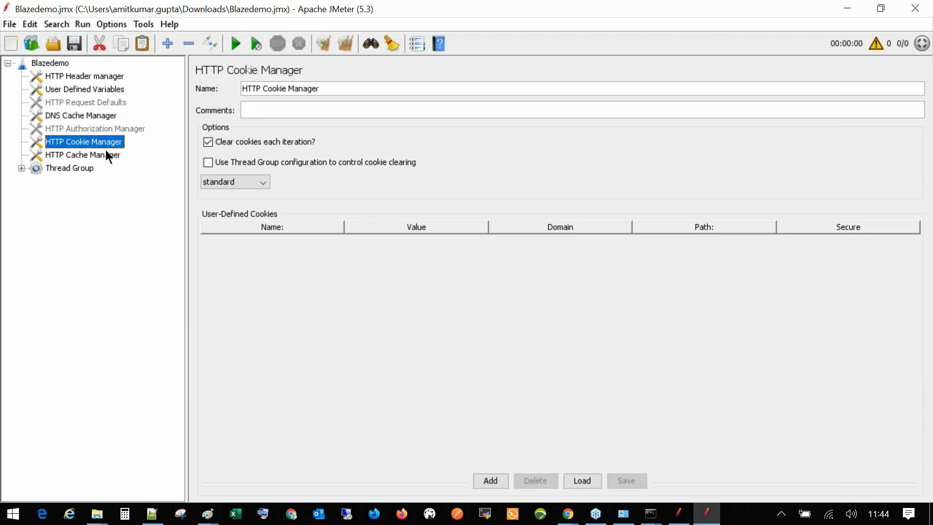
pyautogui.click(96, 91)
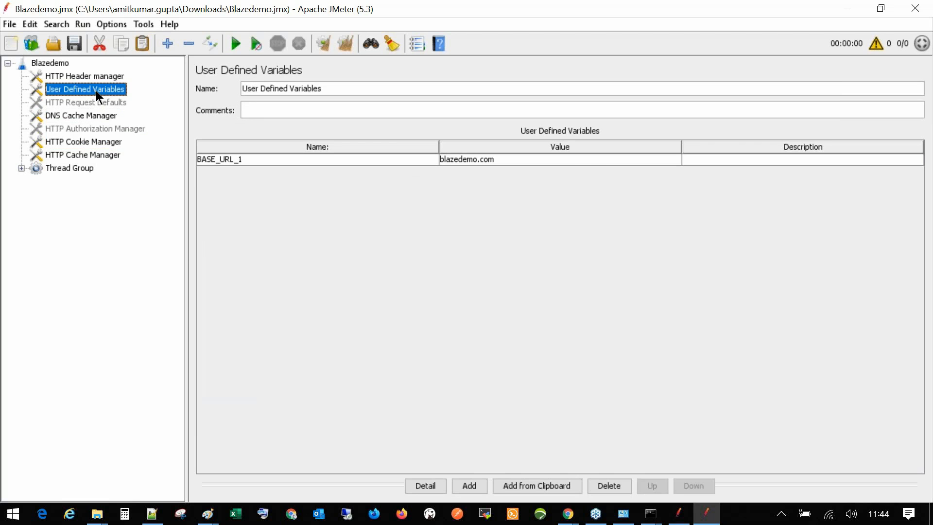
pyautogui.click(106, 76)
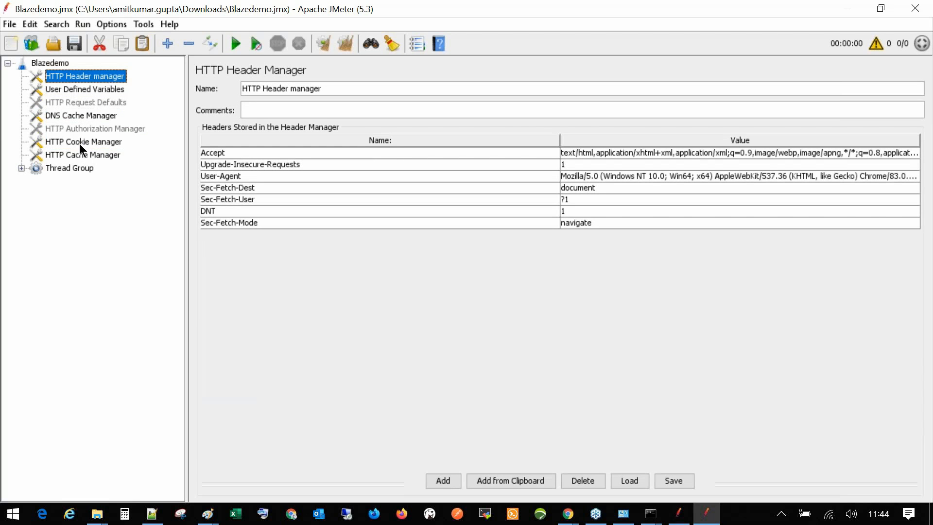
pyautogui.click(80, 155)
# Expand the Thread Group and rename its Test transaction controller to "Blazedemo homepage"
pyautogui.click(21, 168)
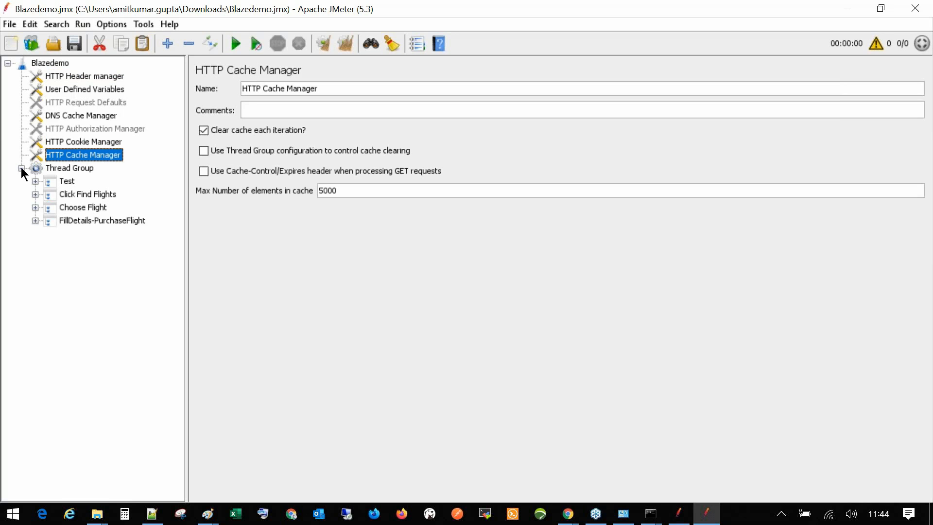
pyautogui.click(83, 168)
pyautogui.click(64, 182)
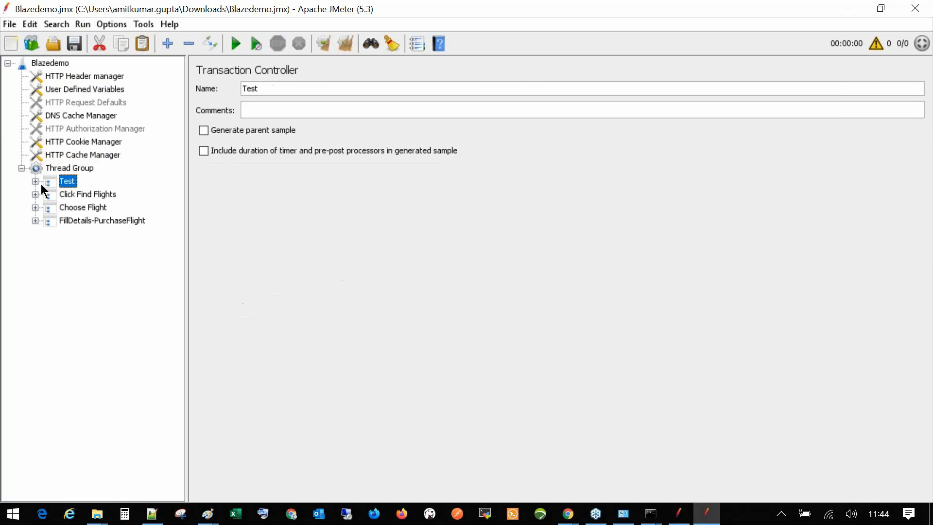
pyautogui.click(35, 181)
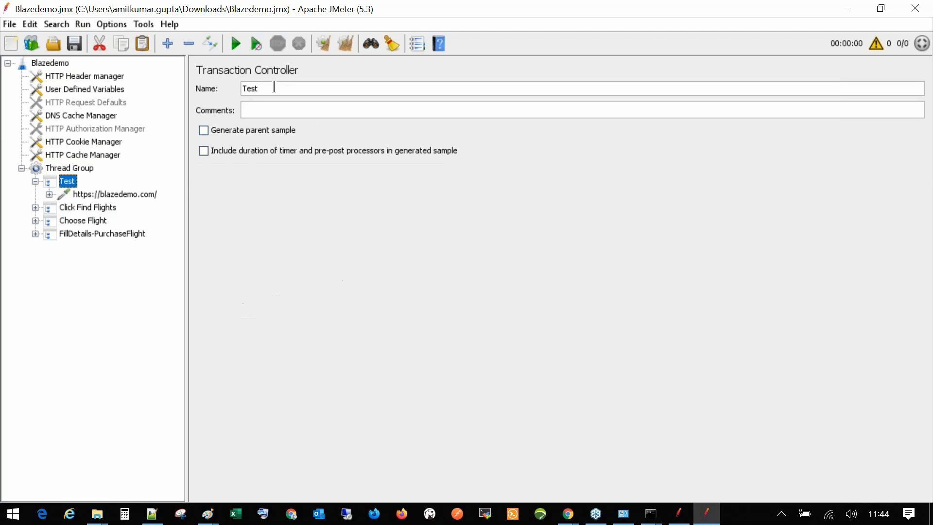
pyautogui.moveTo(274, 87); pyautogui.dragTo(229, 87)
pyautogui.write('Launch')
pyautogui.press('BackSpace')
pyautogui.press('BackSpace')
pyautogui.press('BackSpace')
pyautogui.press('BackSpace')
pyautogui.press('BackSpace')
pyautogui.write('Blazedemo homepage')
pyautogui.click(89, 202)
pyautogui.click(85, 182)
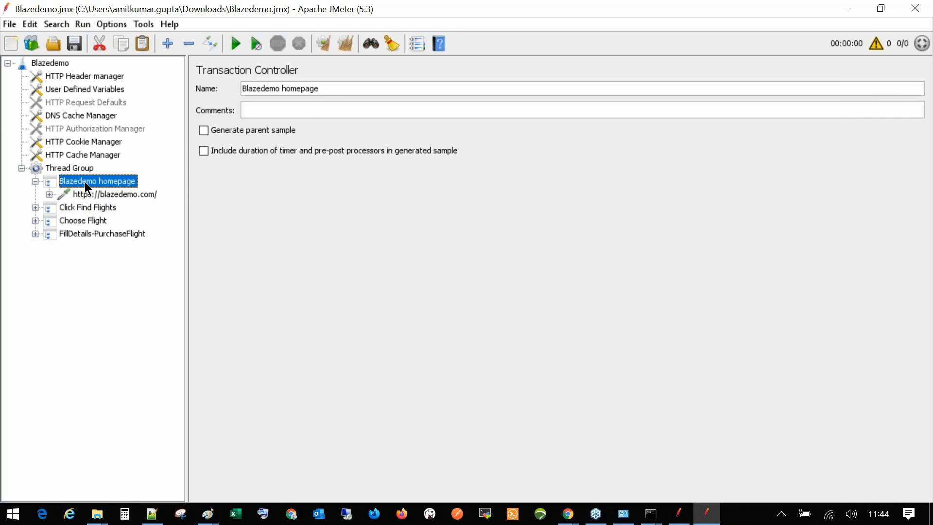
# Expand the Click Find Flights controller, inspect its reserve.php request, and widen the test plan tree to show full request names
pyautogui.click(86, 206)
pyautogui.click(35, 208)
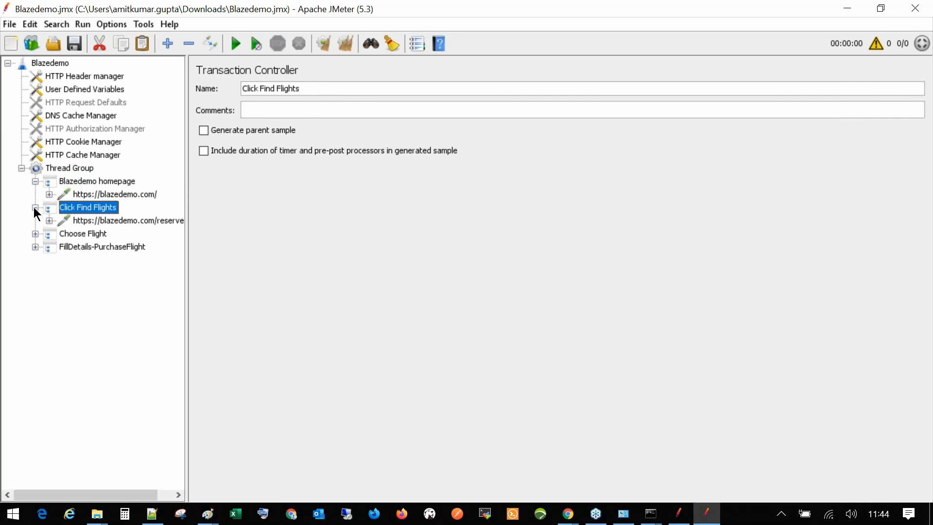
pyautogui.click(95, 220)
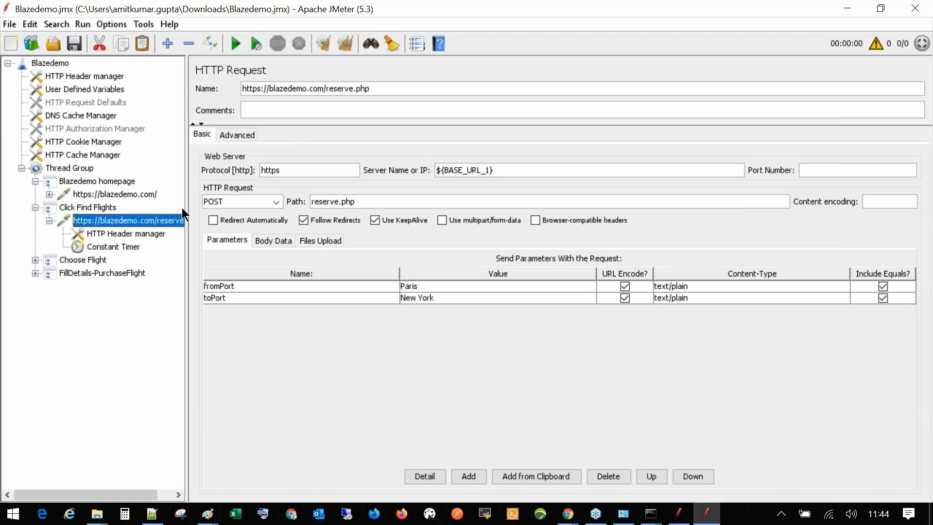
pyautogui.moveTo(187, 214); pyautogui.dragTo(290, 213)
# Expand the Choose Flight and FillDetails-PurchaseFlight controllers down to their requests' header managers and timers
pyautogui.click(35, 260)
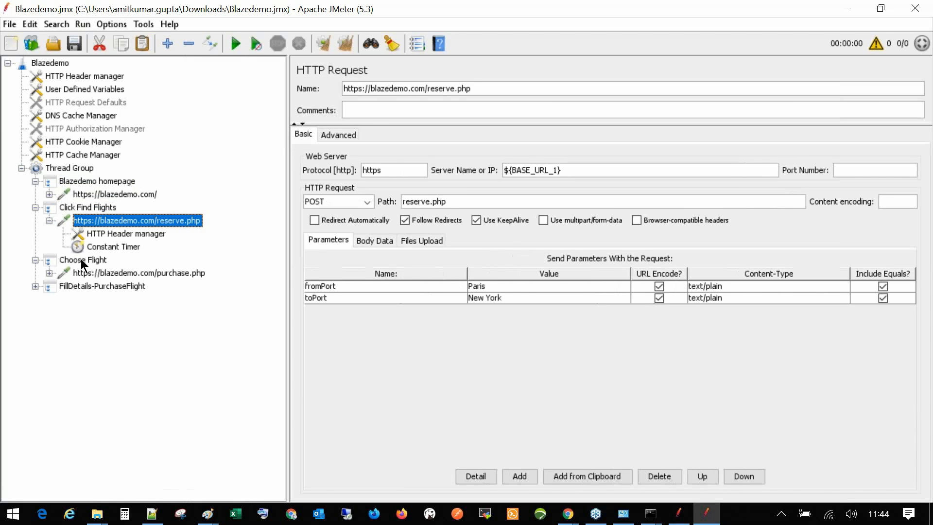
pyautogui.click(68, 260)
pyautogui.click(49, 273)
pyautogui.click(35, 313)
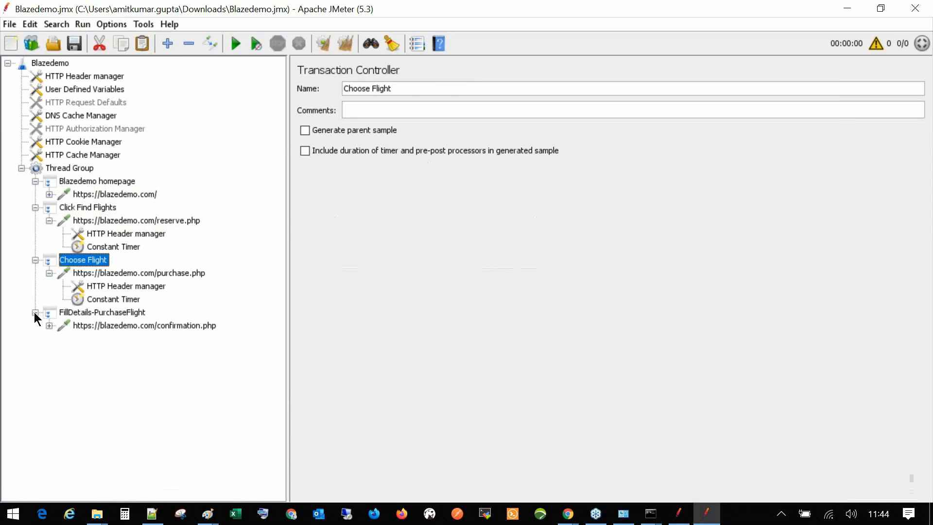
pyautogui.click(96, 313)
pyautogui.click(49, 325)
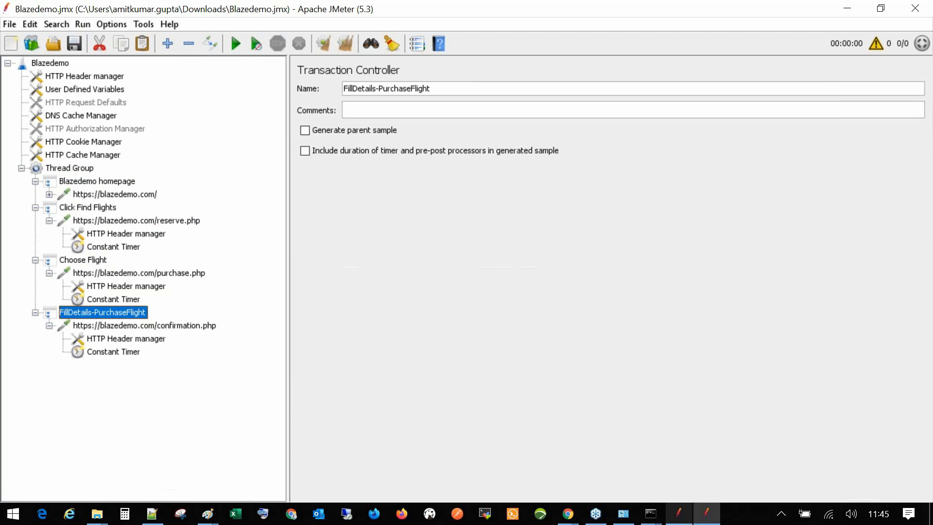
# Switch to the other JMeter window to compare its Blazedemo homepage and HTTP Request samplers, and return to the recorded plan
pyautogui.click(679, 513)
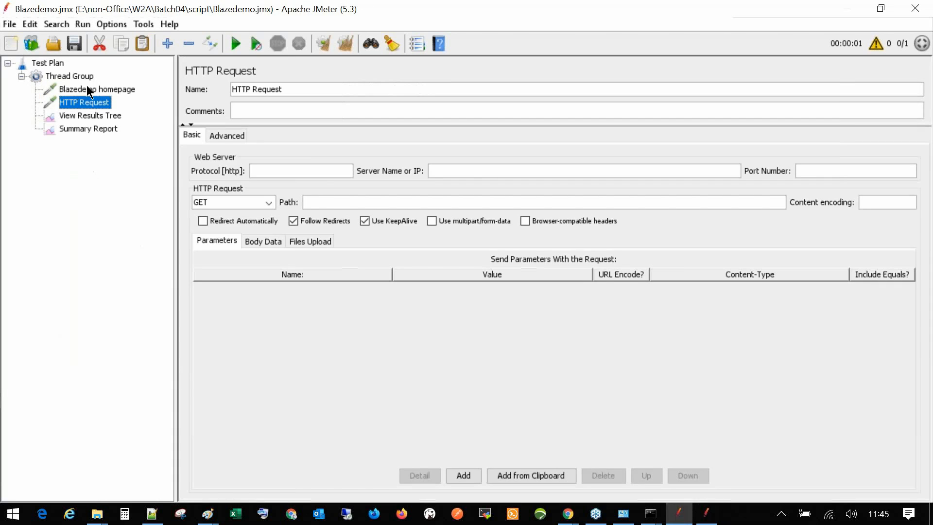
pyautogui.click(88, 90)
pyautogui.click(91, 102)
pyautogui.click(707, 516)
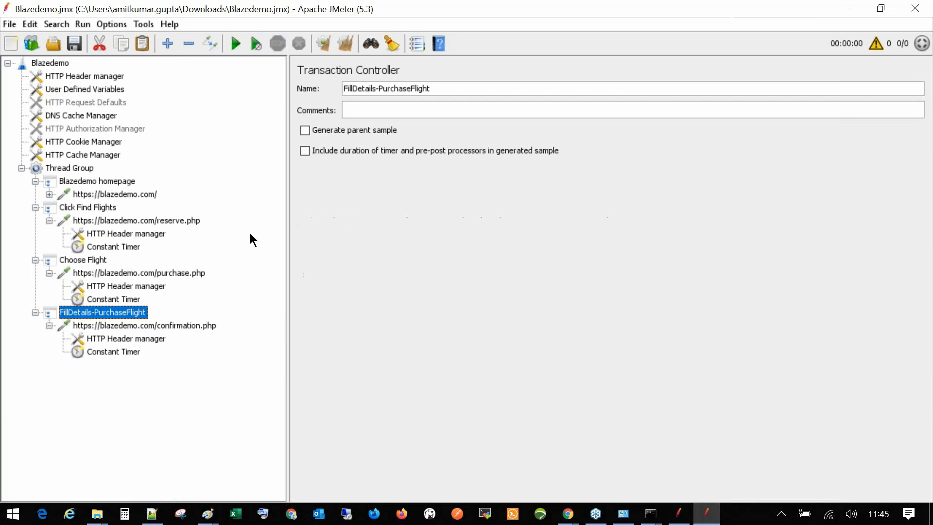
pyautogui.click(84, 195)
pyautogui.click(50, 194)
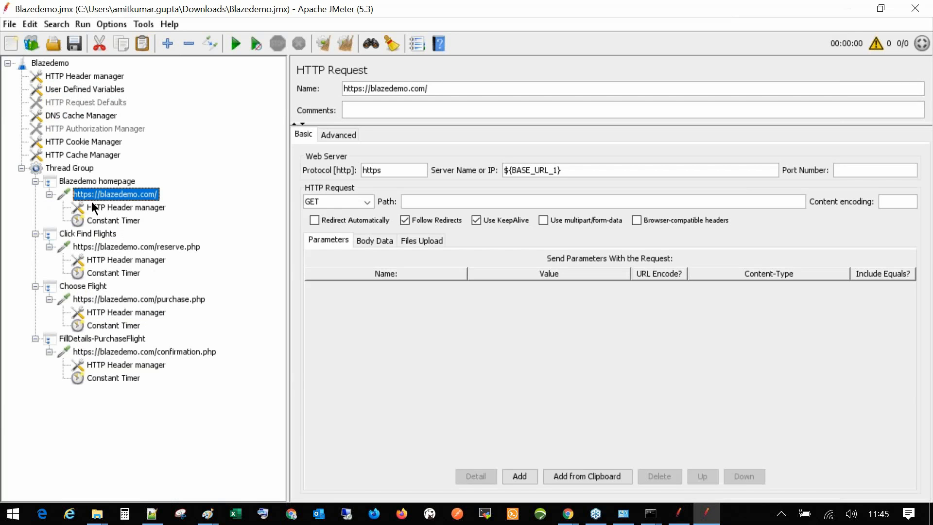
pyautogui.doubleClick(370, 170)
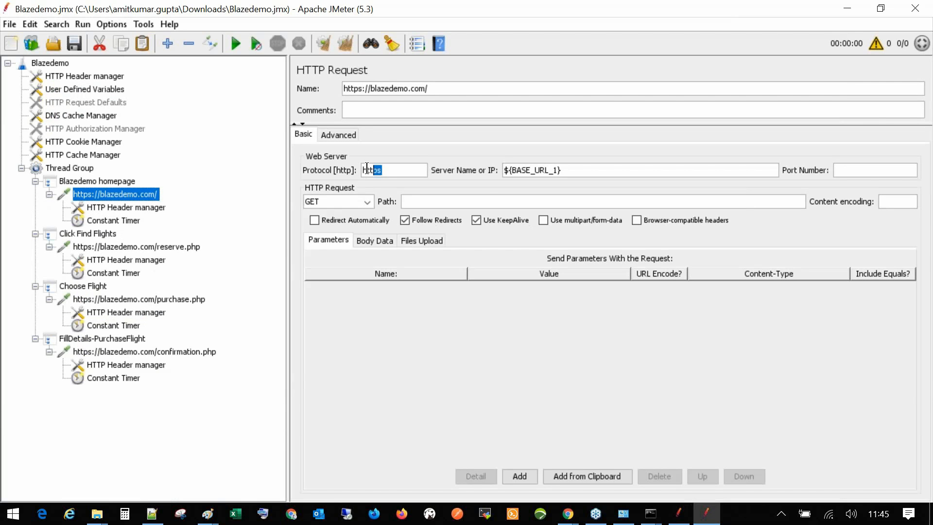
pyautogui.moveTo(563, 170); pyautogui.dragTo(514, 172)
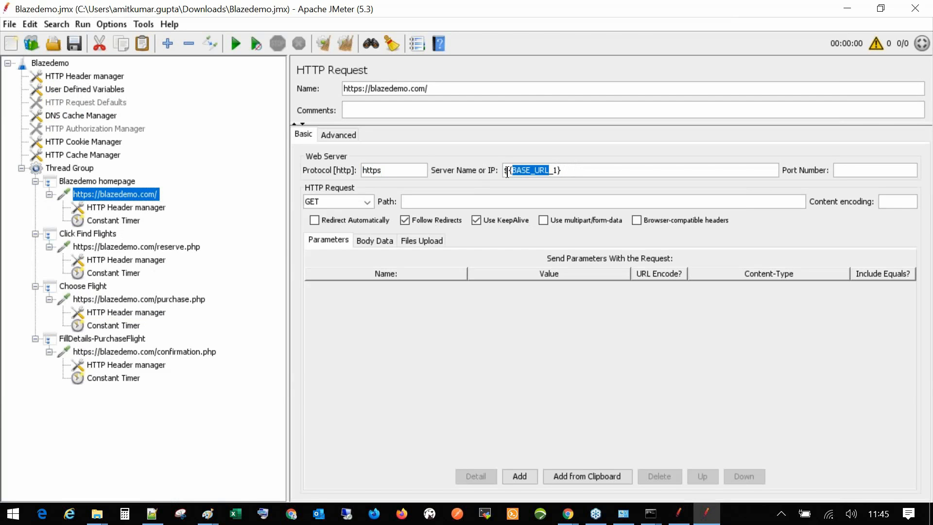
pyautogui.click(536, 171)
pyautogui.doubleClick(536, 171)
pyautogui.click(557, 170)
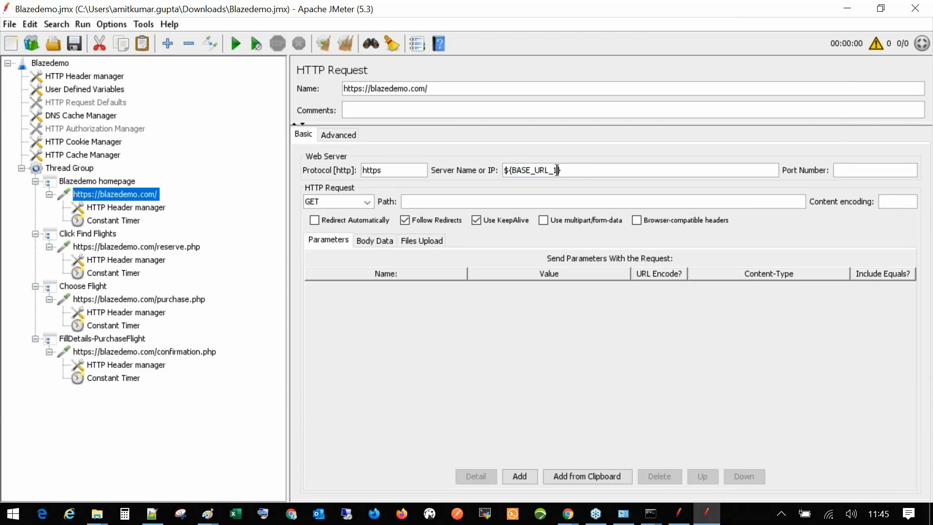
pyautogui.hotkey('shift', 'Home')
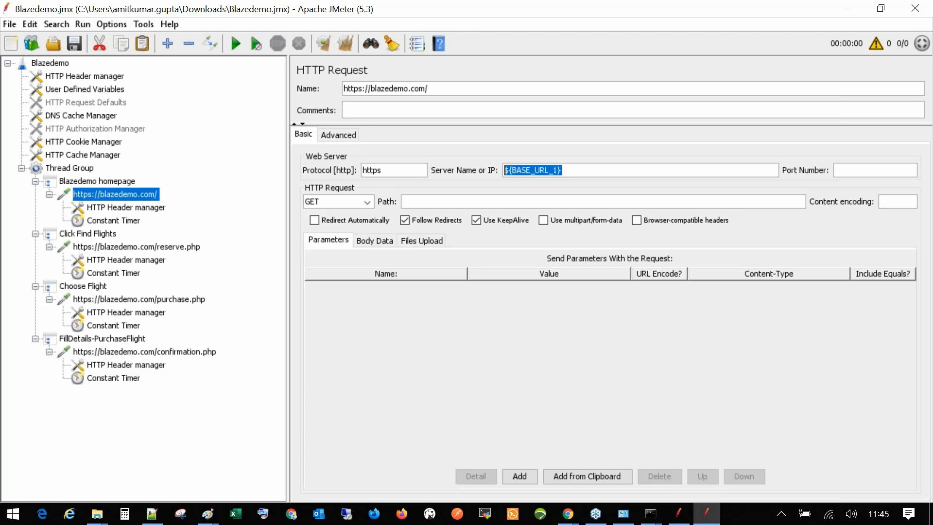
pyautogui.tripleClick(574, 170)
pyautogui.tripleClick(578, 172)
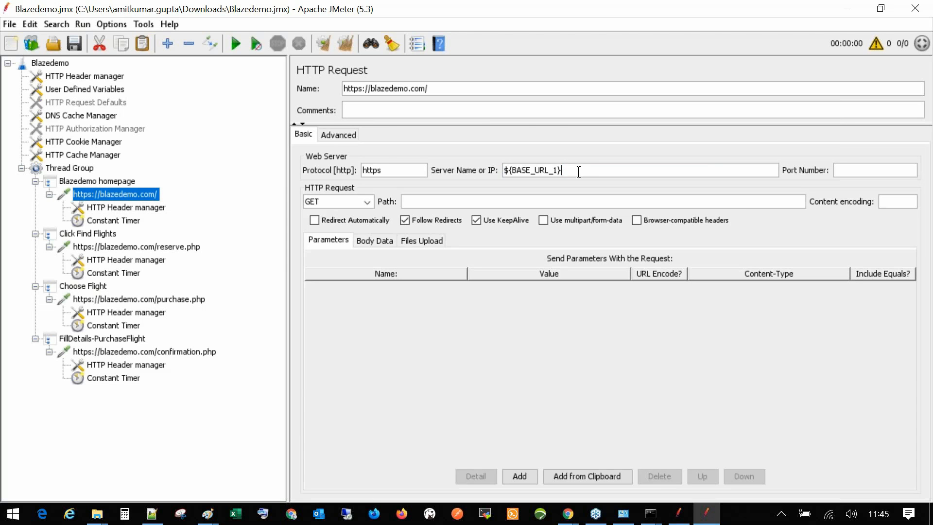
pyautogui.doubleClick(540, 172)
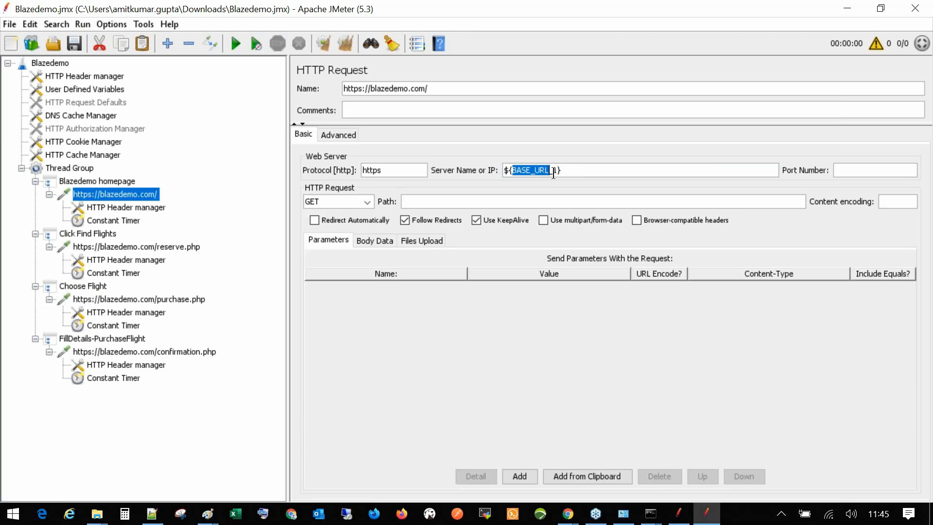
pyautogui.tripleClick(572, 171)
pyautogui.click(582, 170)
pyautogui.doubleClick(530, 170)
pyautogui.click(81, 89)
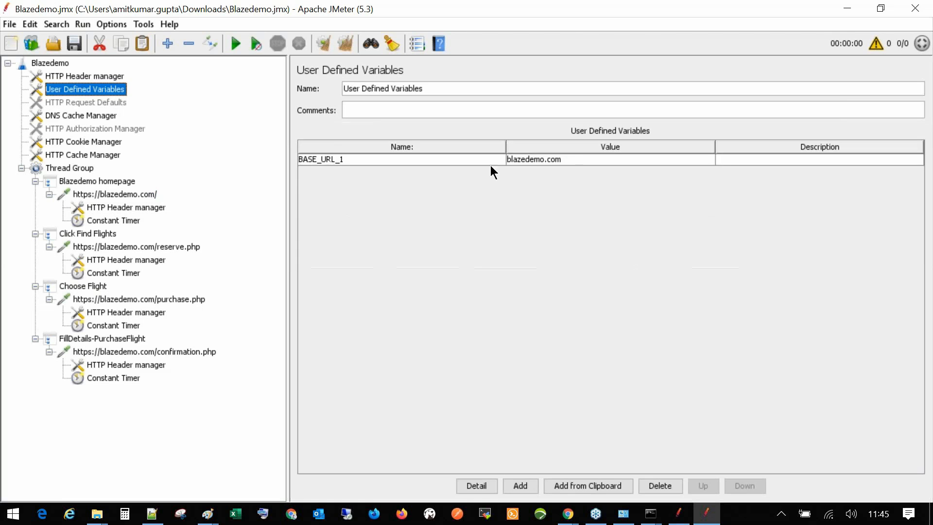
pyautogui.click(540, 159)
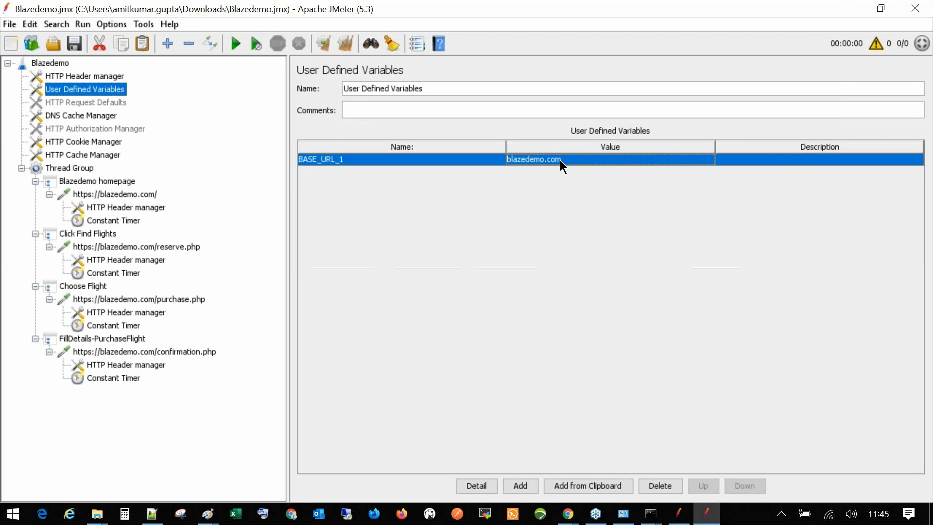
pyautogui.click(127, 193)
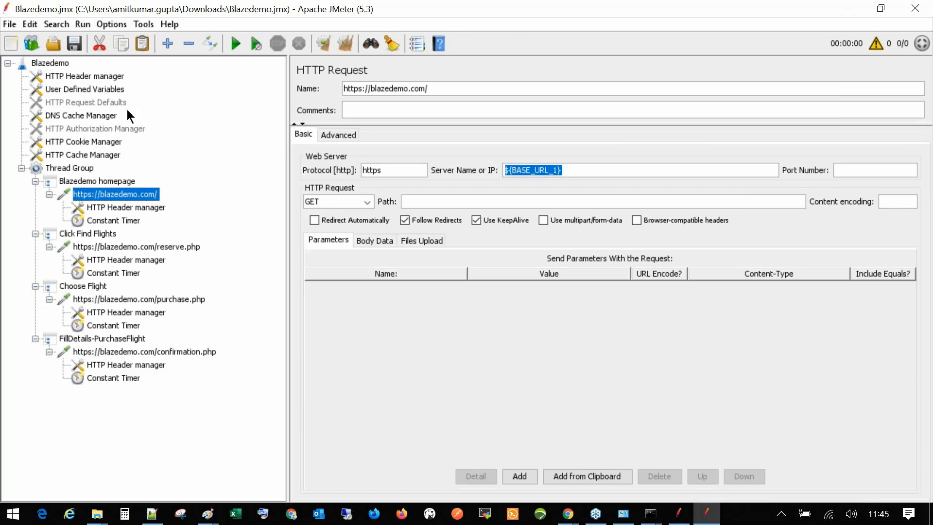
# Copy the BASE_URL_1 value from User Defined Variables and set the homepage request's server name to blazedemo.com
pyautogui.click(109, 89)
pyautogui.doubleClick(592, 160)
pyautogui.hotkey('ctrl', 'c')
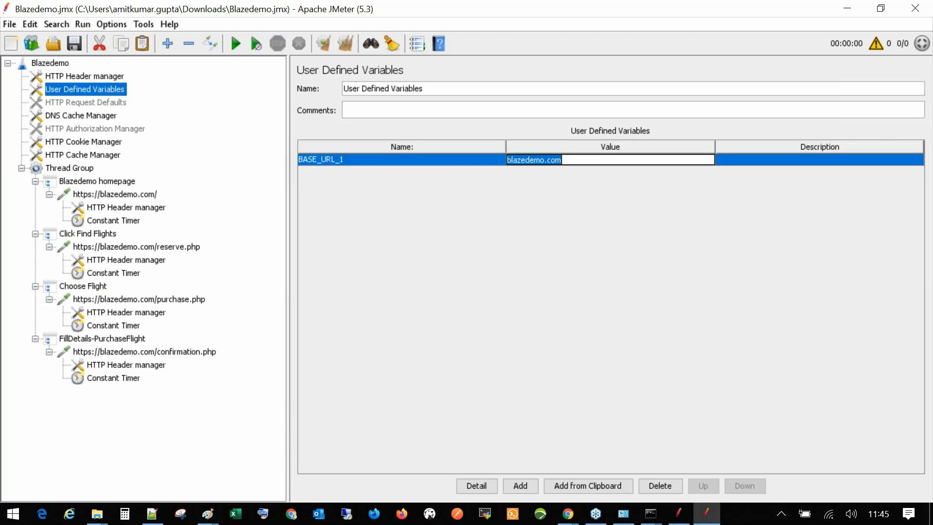
pyautogui.click(153, 195)
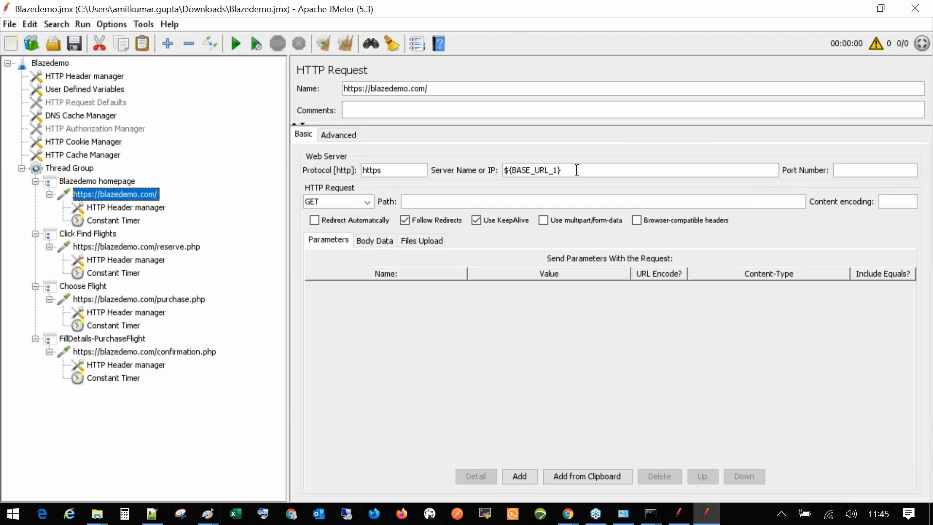
pyautogui.hotkey('ctrl', 'a')
pyautogui.hotkey('ctrl', 'v')
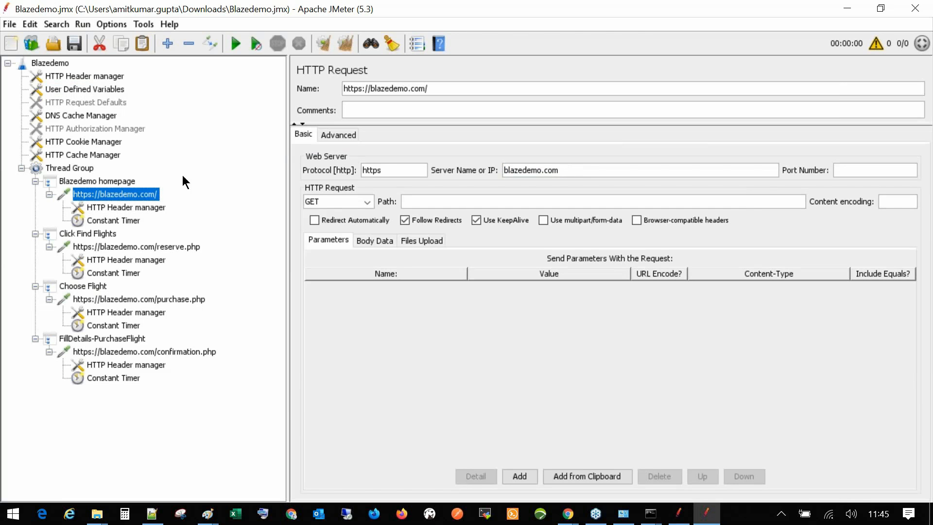
# Review the homepage request's HTTP Header manager, and compare the request's server name with its sampler name
pyautogui.click(129, 208)
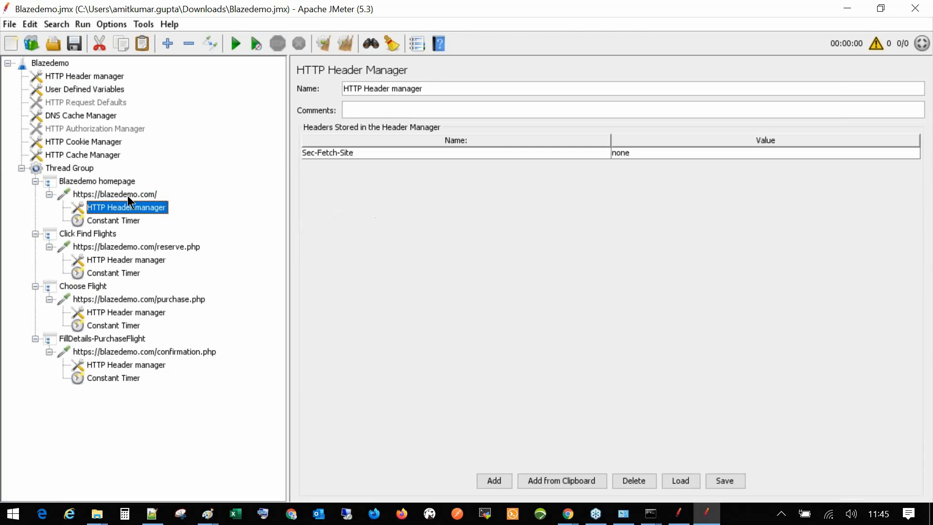
pyautogui.click(132, 196)
pyautogui.moveTo(569, 170); pyautogui.dragTo(499, 170)
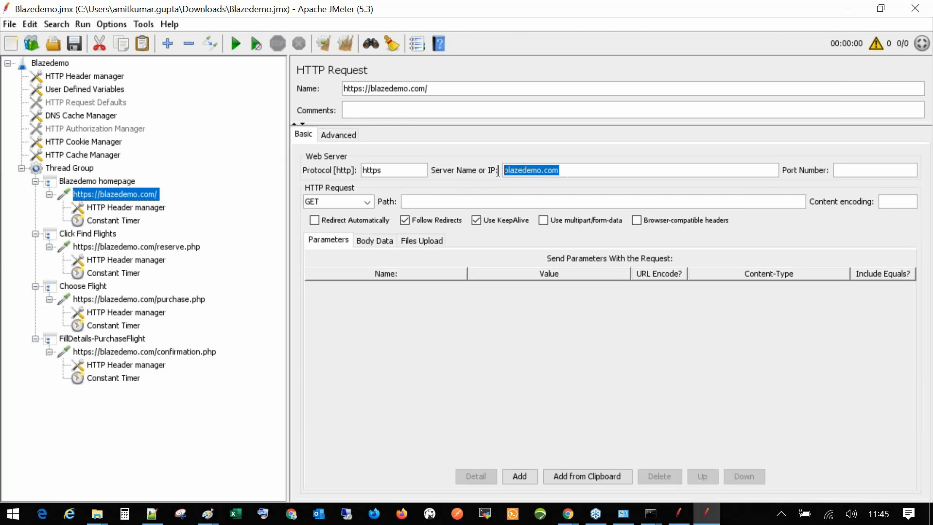
pyautogui.click(521, 168)
pyautogui.doubleClick(521, 169)
pyautogui.moveTo(433, 86); pyautogui.dragTo(323, 87)
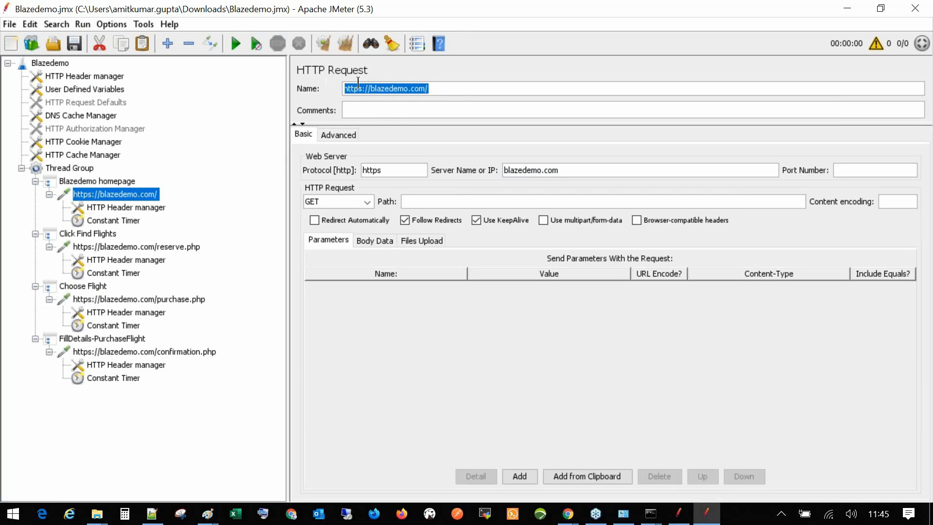
pyautogui.click(427, 88)
pyautogui.moveTo(402, 95); pyautogui.dragTo(337, 88)
pyautogui.moveTo(459, 90); pyautogui.dragTo(321, 93)
pyautogui.click(449, 90)
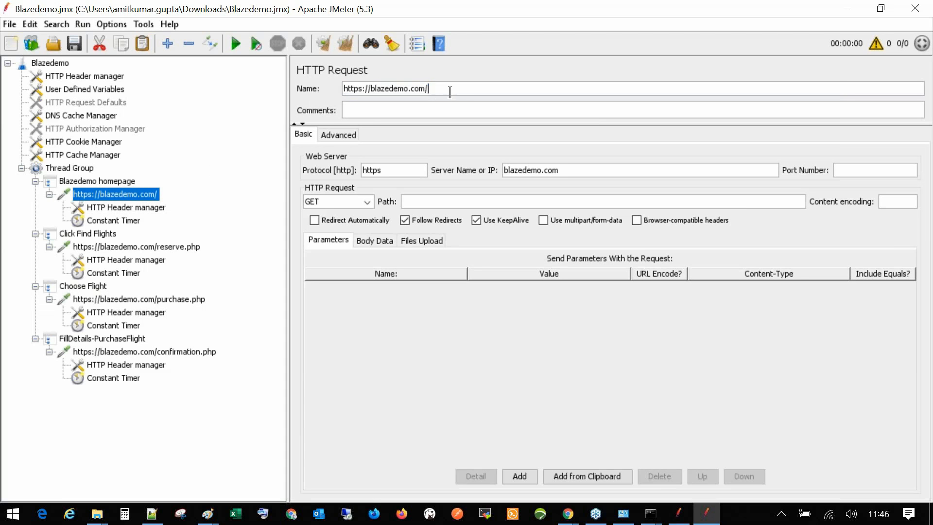
pyautogui.click(49, 194)
pyautogui.click(97, 182)
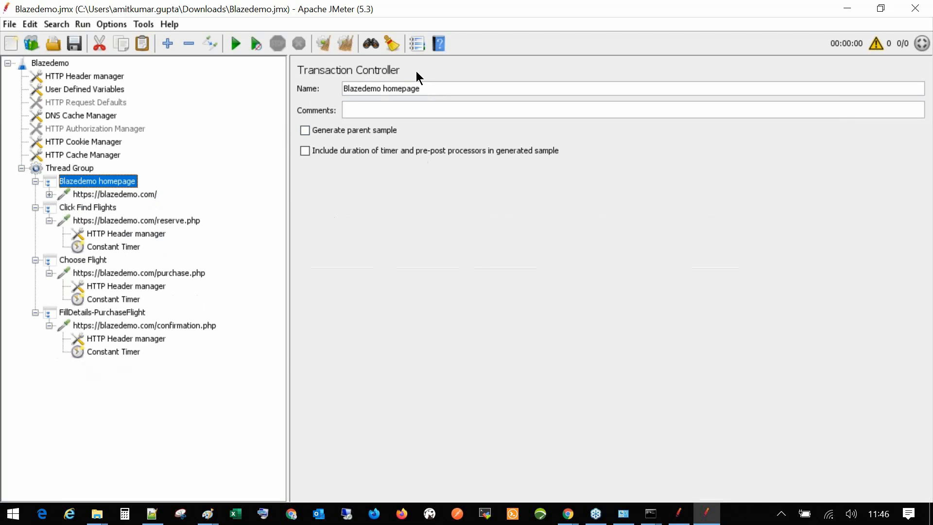
pyautogui.click(928, 314)
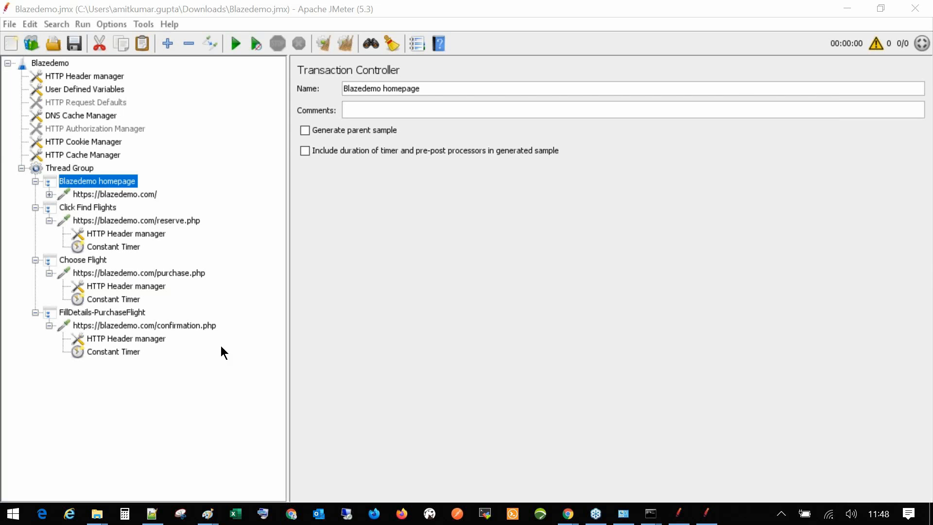
pyautogui.click(92, 181)
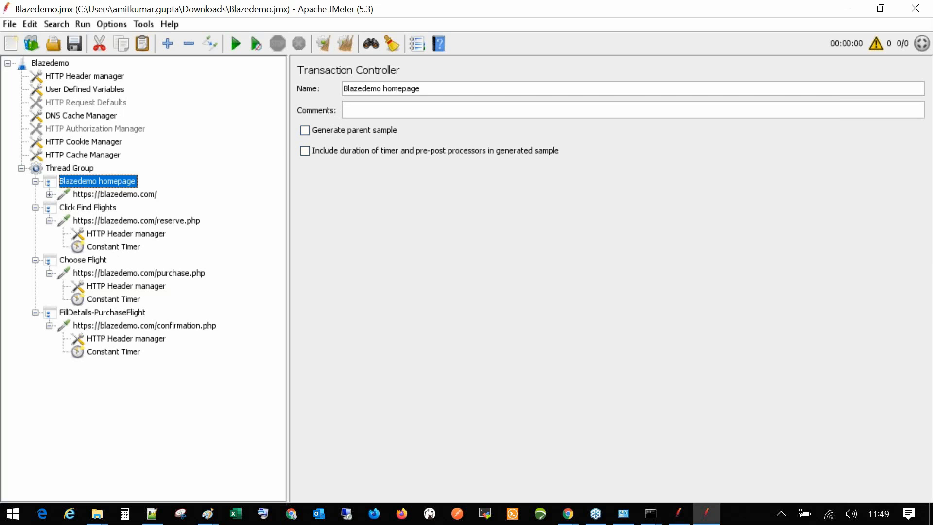
pyautogui.click(86, 193)
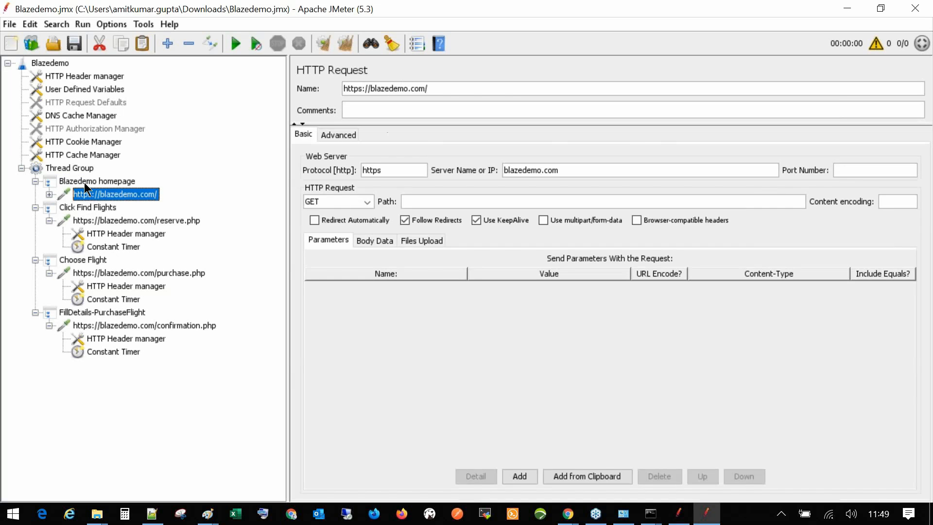
pyautogui.click(85, 181)
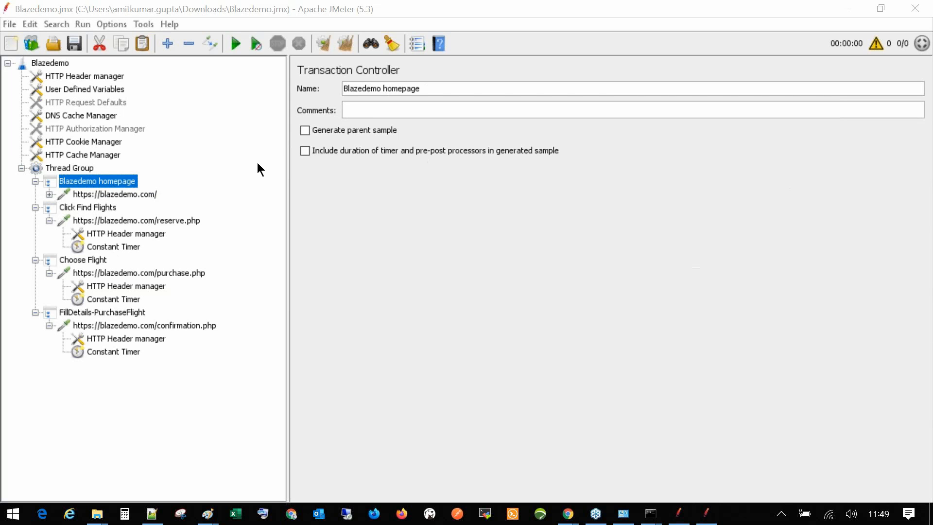
pyautogui.click(118, 192)
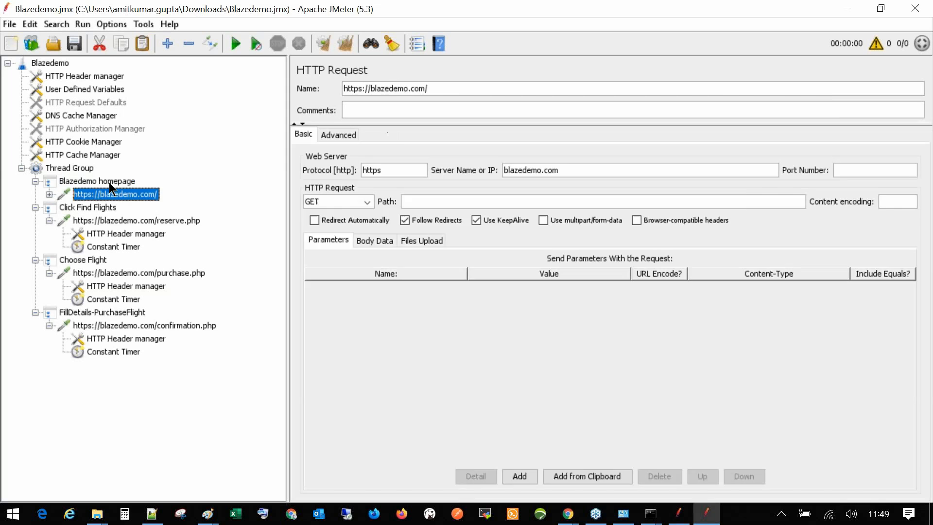
pyautogui.click(109, 184)
pyautogui.click(118, 192)
pyautogui.click(111, 182)
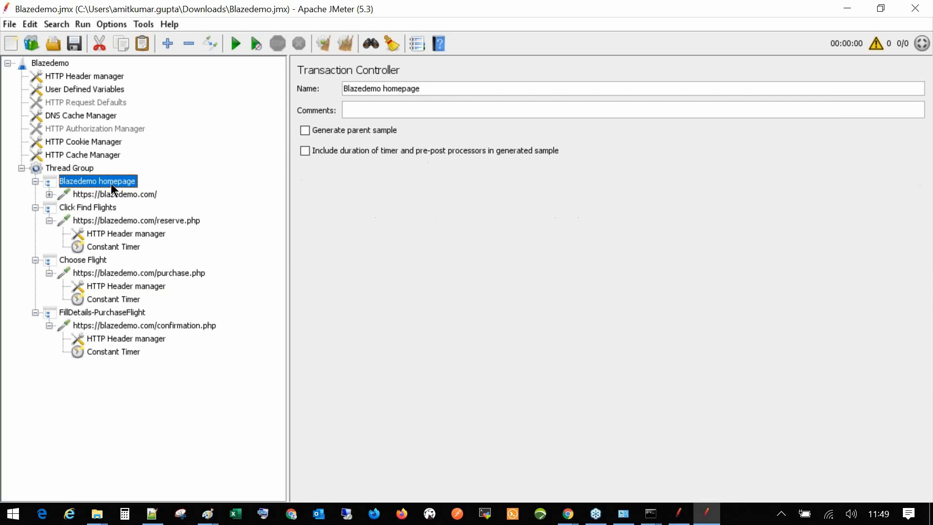
pyautogui.click(117, 192)
pyautogui.click(111, 183)
pyautogui.click(116, 192)
pyautogui.click(111, 183)
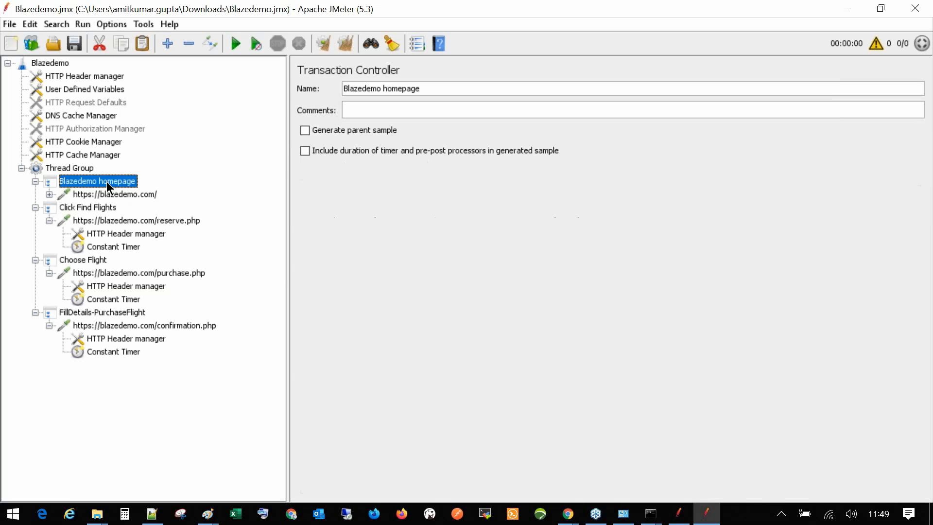
pyautogui.click(305, 130)
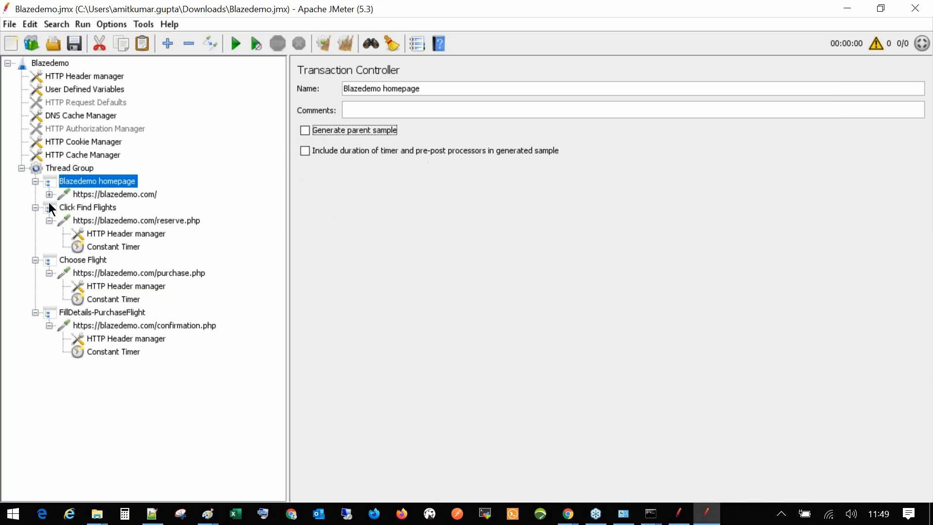
pyautogui.click(111, 247)
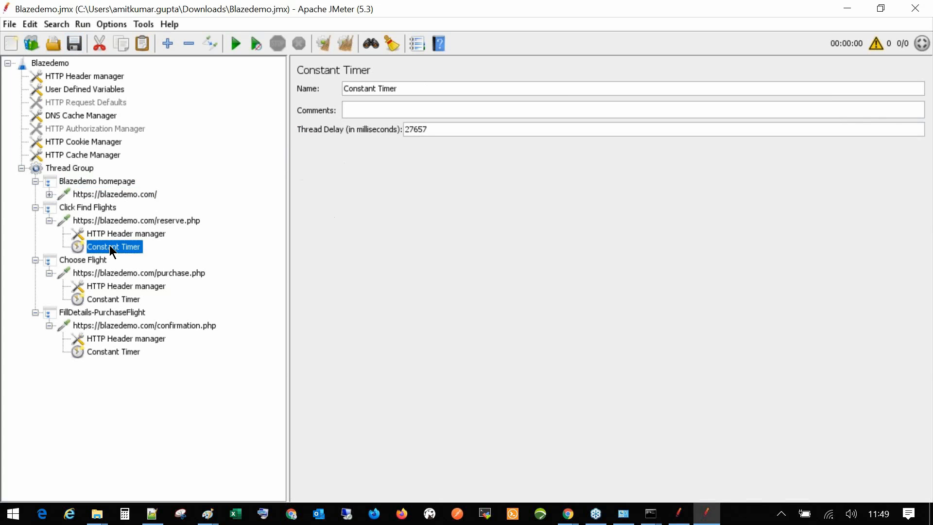
pyautogui.rightClick(112, 248)
pyautogui.click(161, 468)
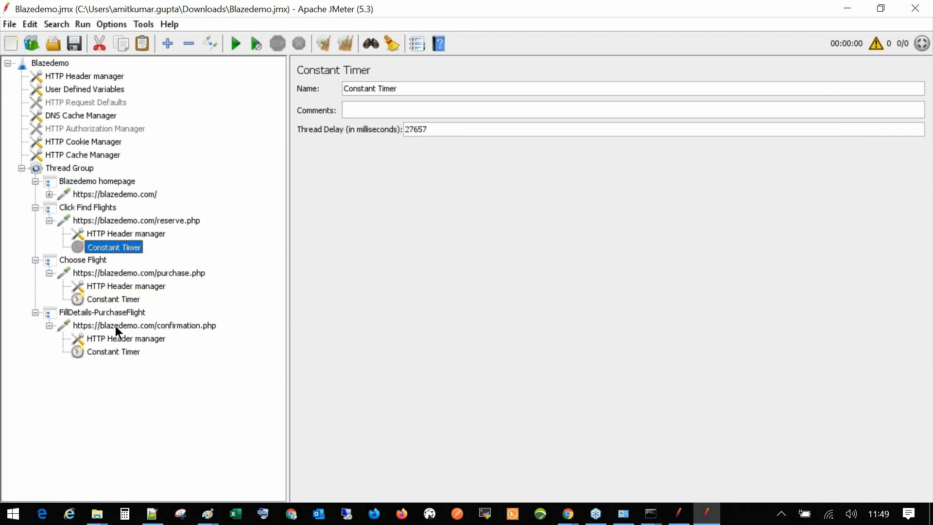
pyautogui.click(50, 194)
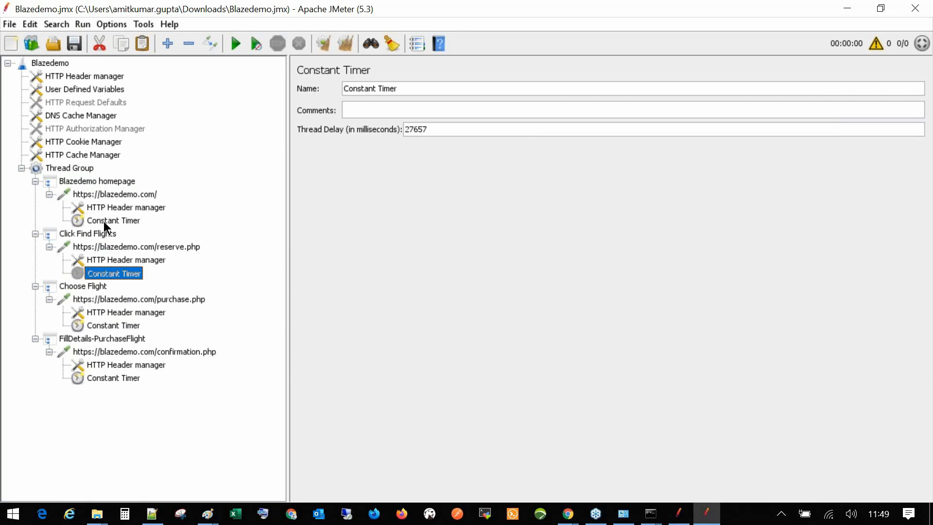
pyautogui.rightClick(103, 220)
pyautogui.click(152, 445)
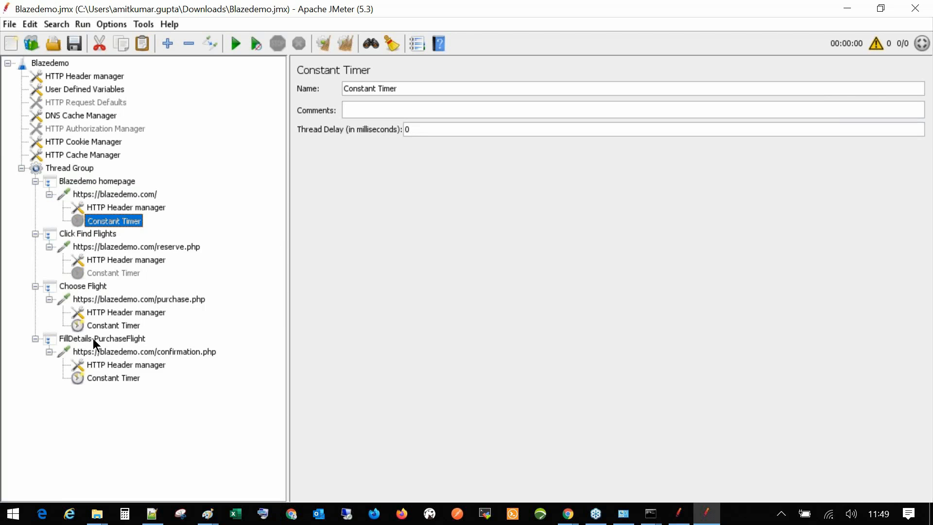
pyautogui.rightClick(97, 329)
pyautogui.click(149, 475)
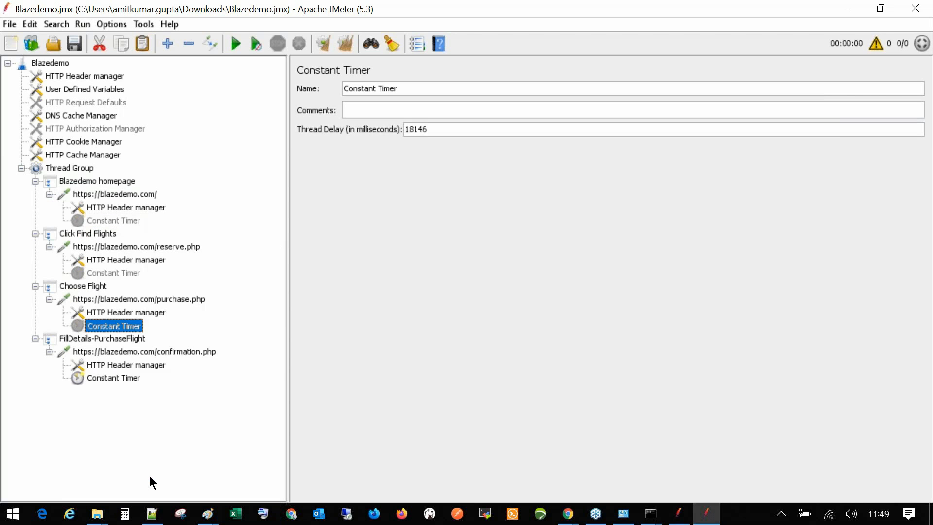
pyautogui.rightClick(120, 378)
pyautogui.click(164, 474)
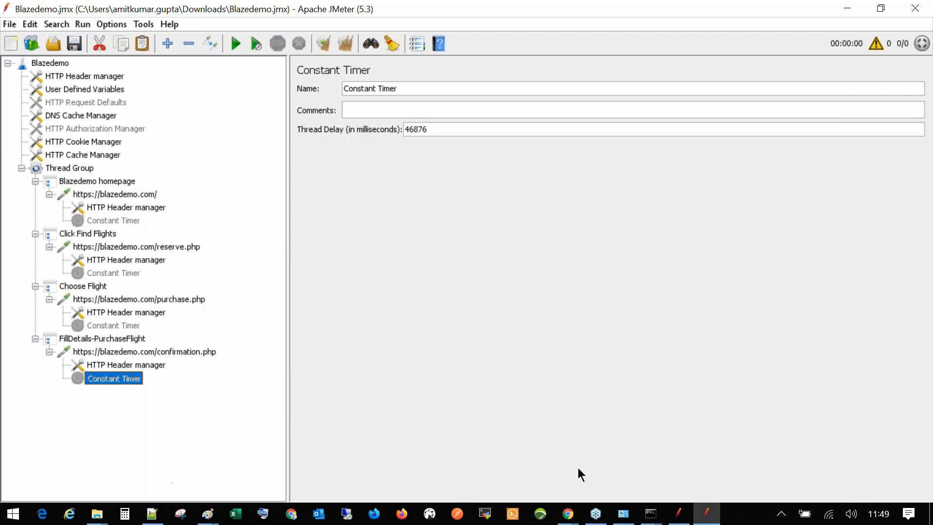
# Switch to Chrome and review the BlazeMeter extension's advanced recording options, including the randomized think times and top-level request settings
pyautogui.moveTo(568, 514)
pyautogui.click(492, 438)
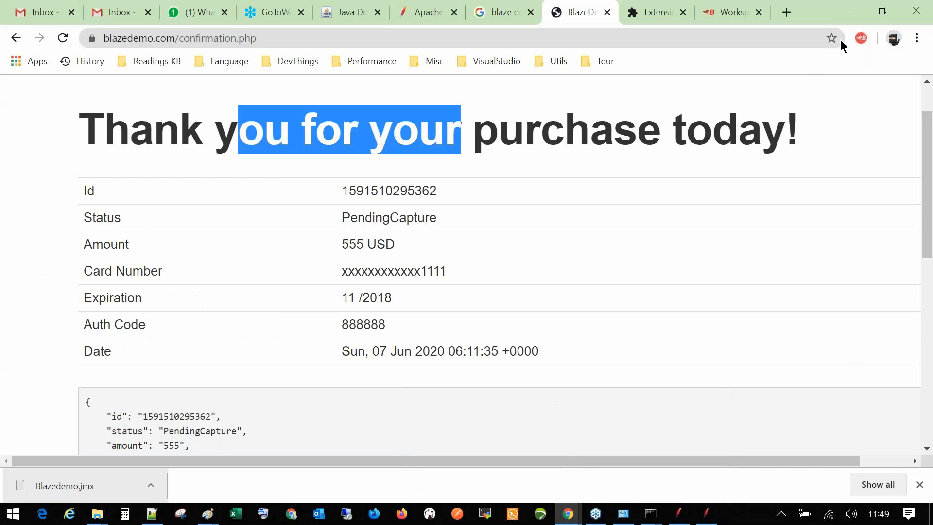
pyautogui.click(860, 38)
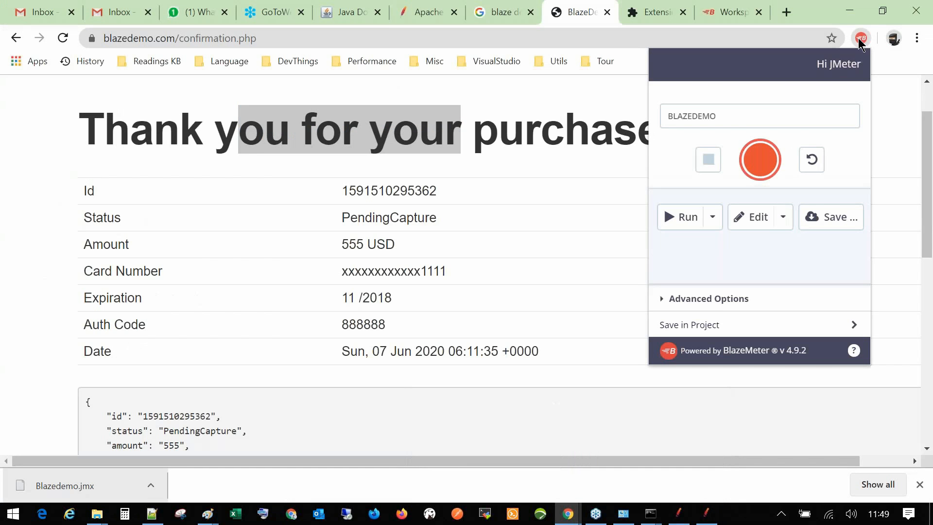
pyautogui.click(709, 298)
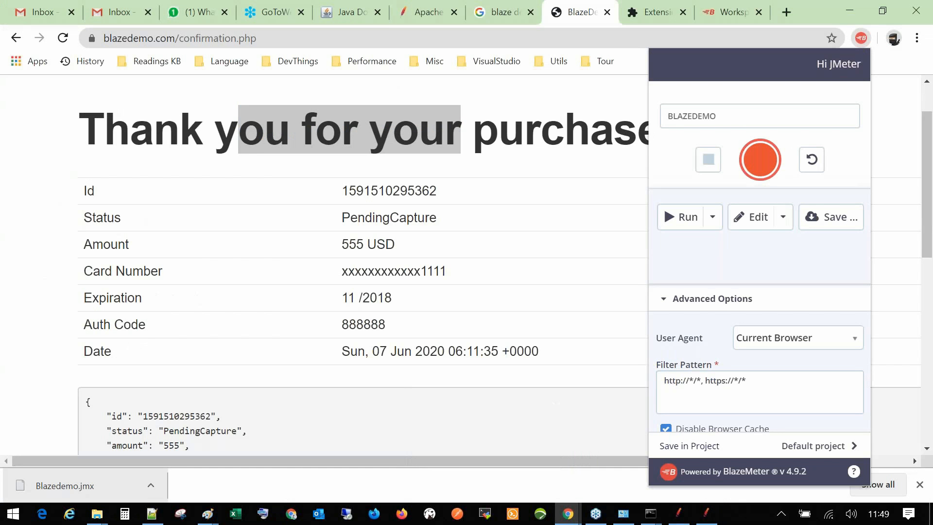
pyautogui.scroll(-3, 762, 417)
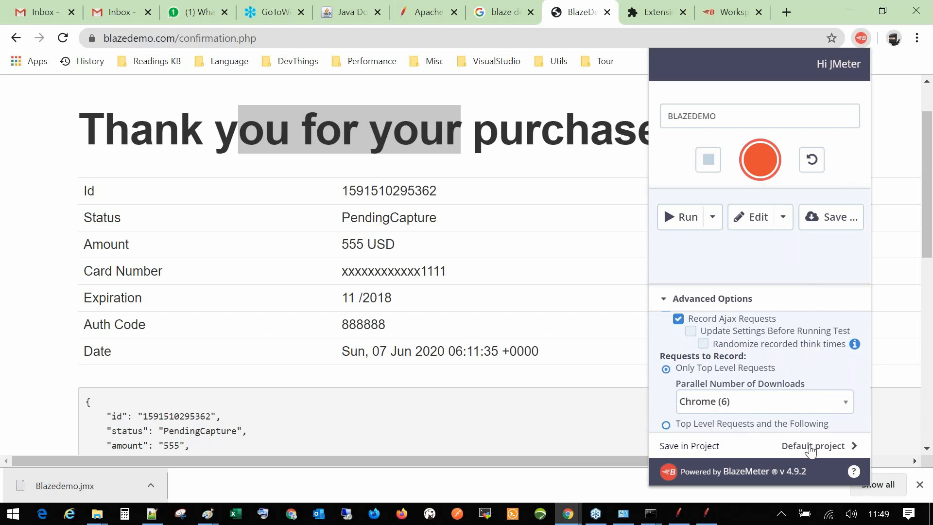
pyautogui.scroll(3, 796, 407)
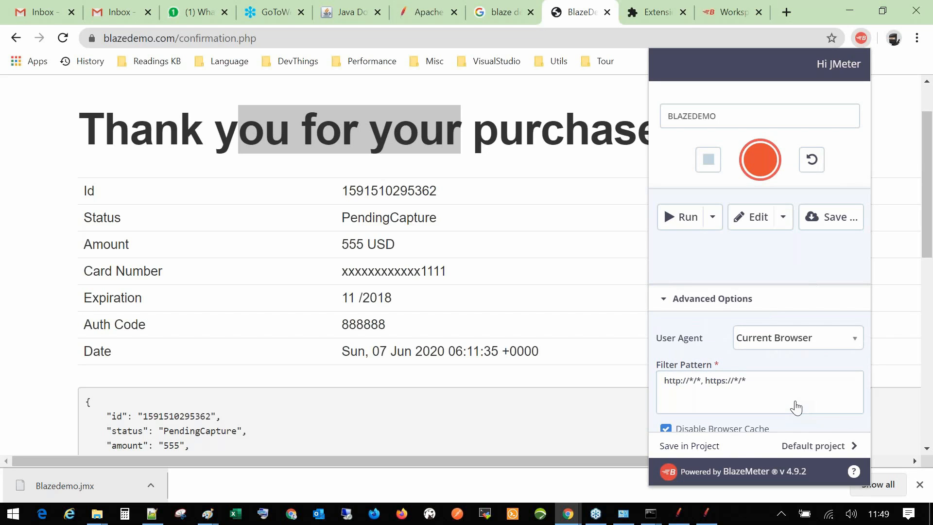
pyautogui.scroll(-3, 750, 326)
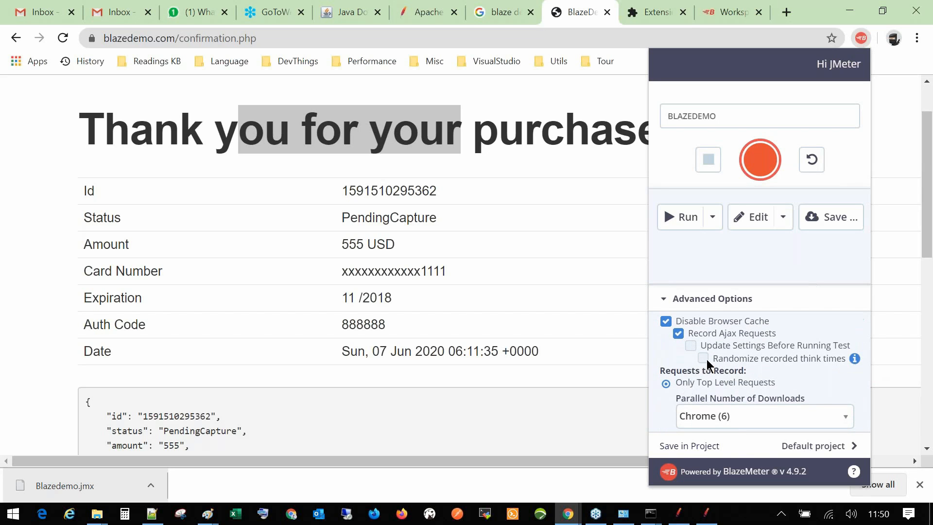
pyautogui.scroll(-1, 730, 371)
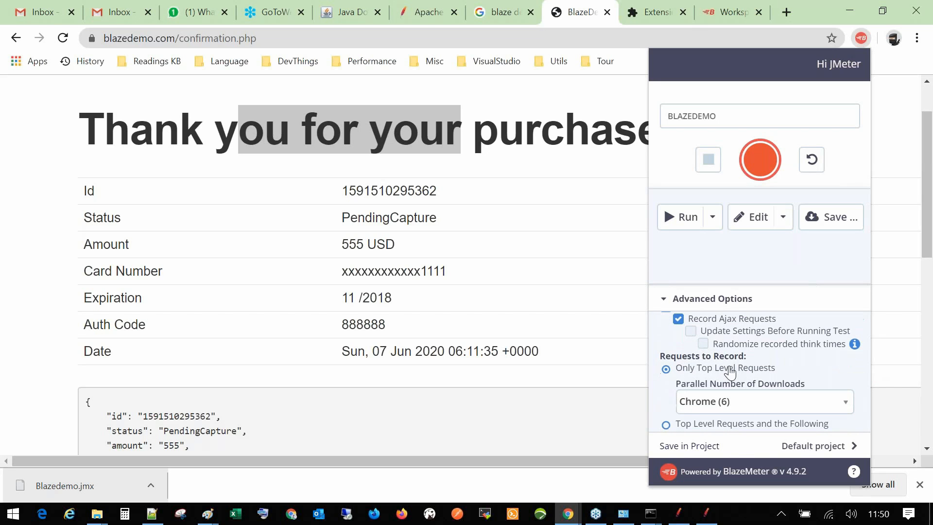
pyautogui.click(878, 60)
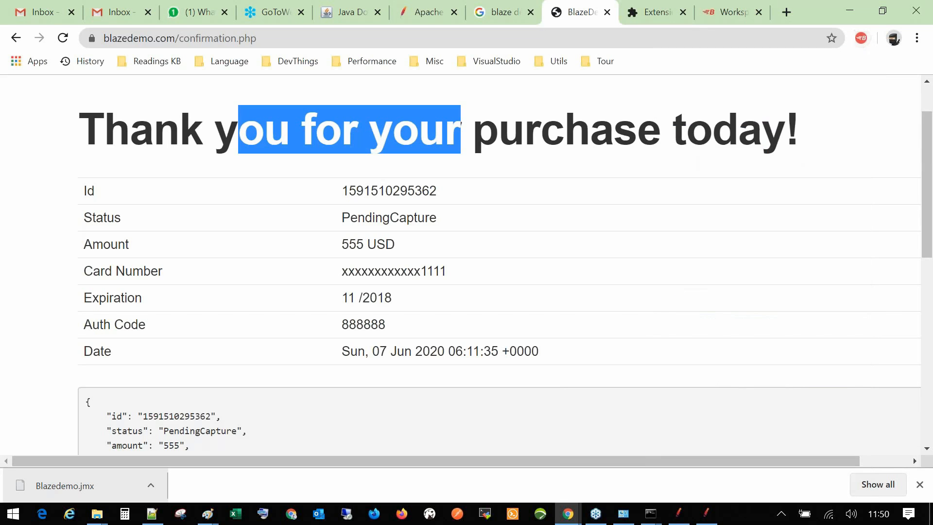
# Return to JMeter and check the thread delay of each disabled Constant Timer in the four transactions
pyautogui.click(706, 513)
pyautogui.click(111, 221)
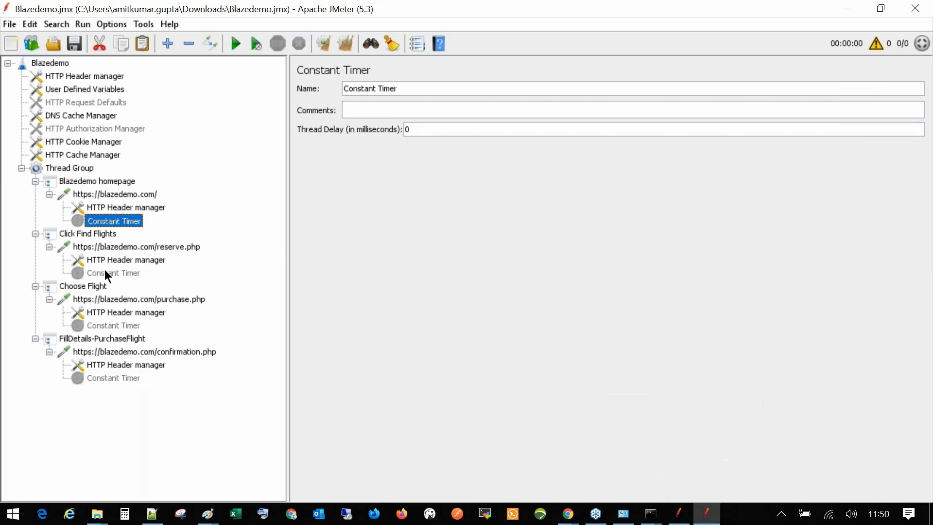
pyautogui.click(102, 272)
pyautogui.click(112, 325)
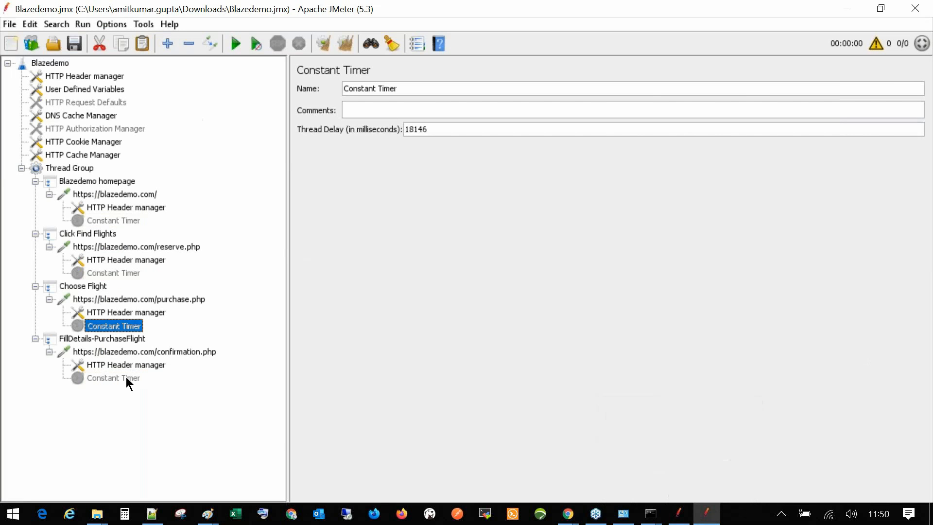
pyautogui.click(126, 377)
pyautogui.click(119, 324)
pyautogui.click(123, 272)
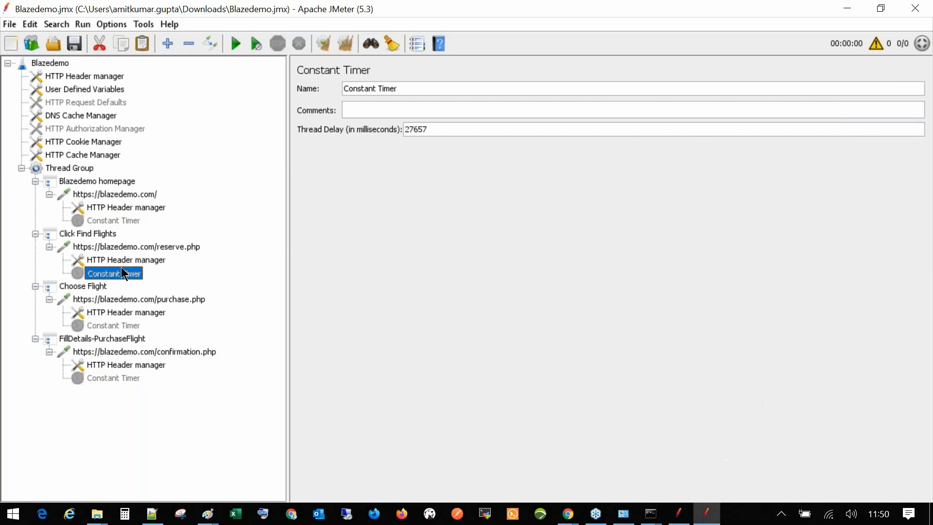
pyautogui.click(119, 222)
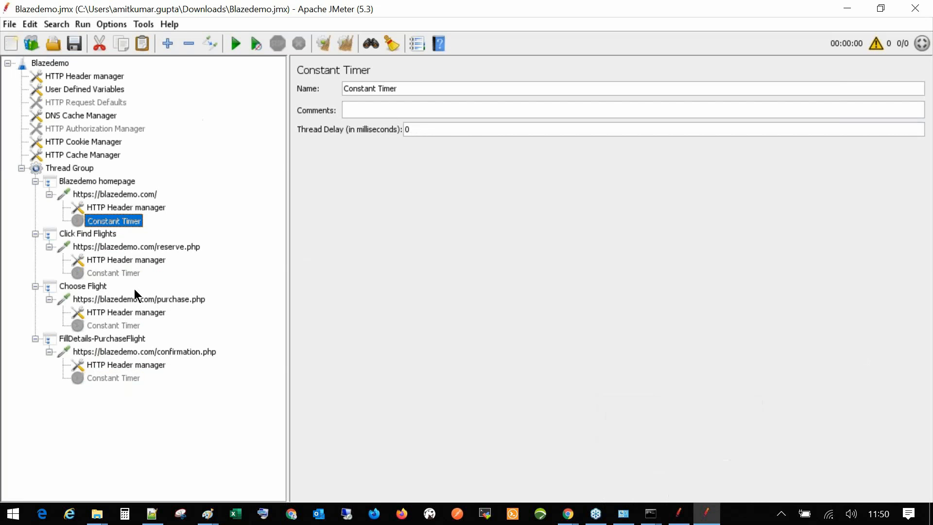
pyautogui.click(49, 194)
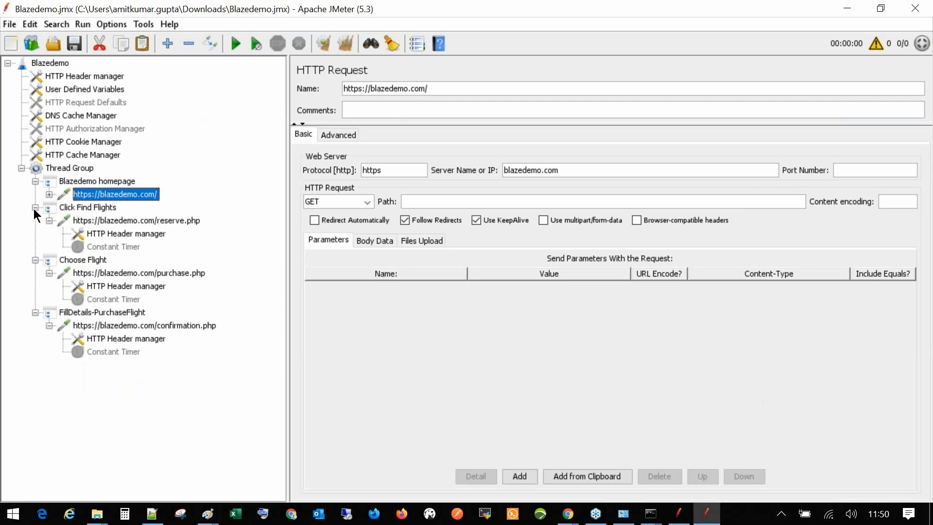
pyautogui.click(35, 207)
pyautogui.click(35, 181)
pyautogui.click(35, 208)
pyautogui.click(35, 220)
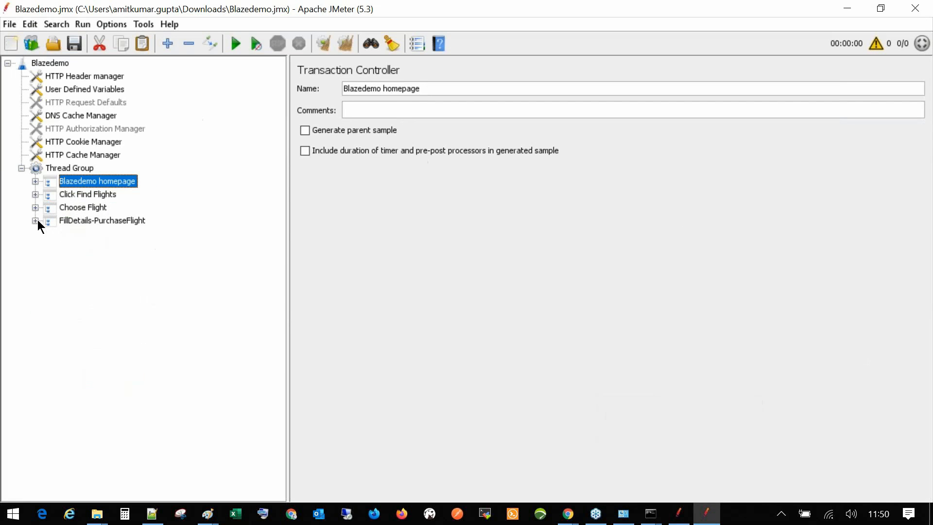
# Add a View Results Tree listener to the Thread Group and narrow the test plan tree to enlarge its results area
pyautogui.click(74, 168)
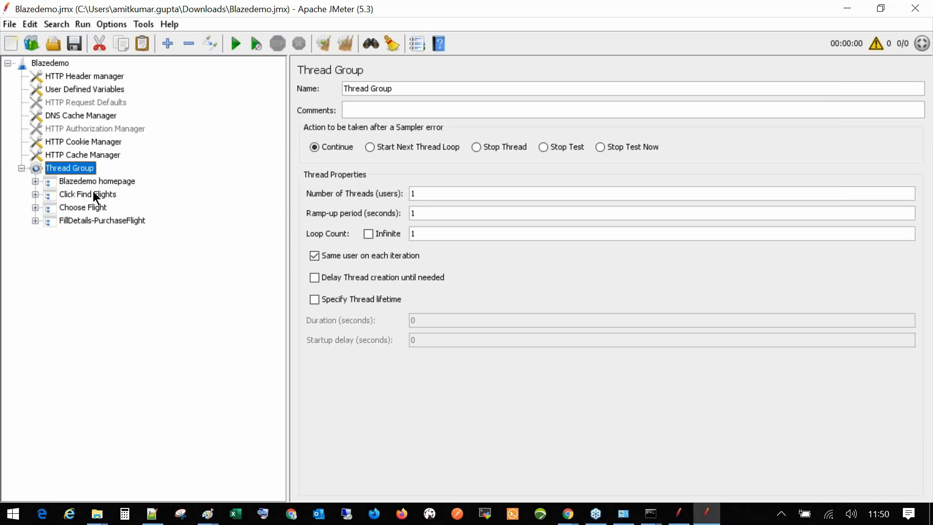
pyautogui.rightClick(85, 165)
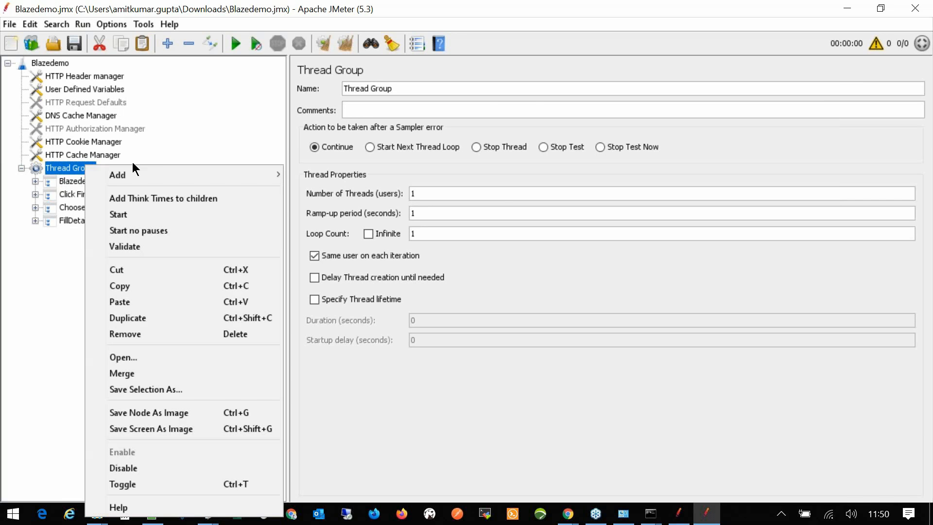
pyautogui.moveTo(218, 175)
pyautogui.moveTo(369, 337)
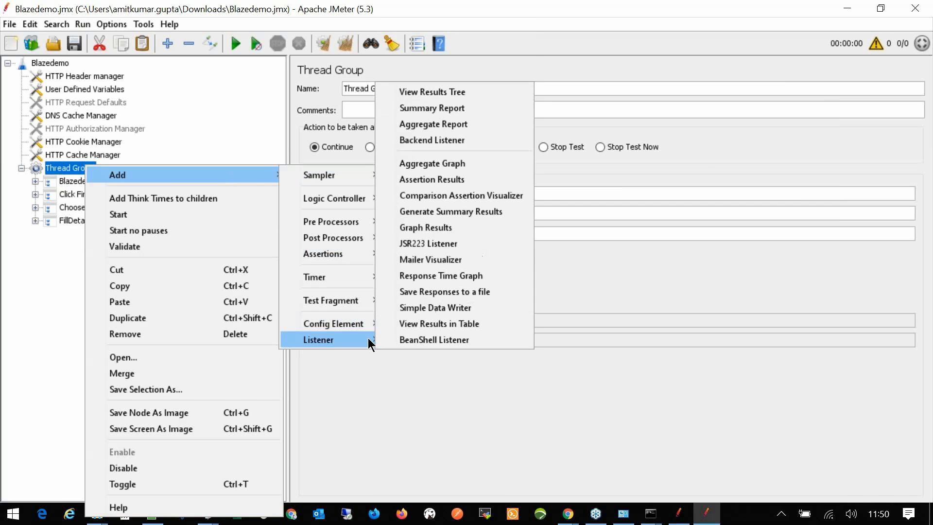
pyautogui.click(436, 98)
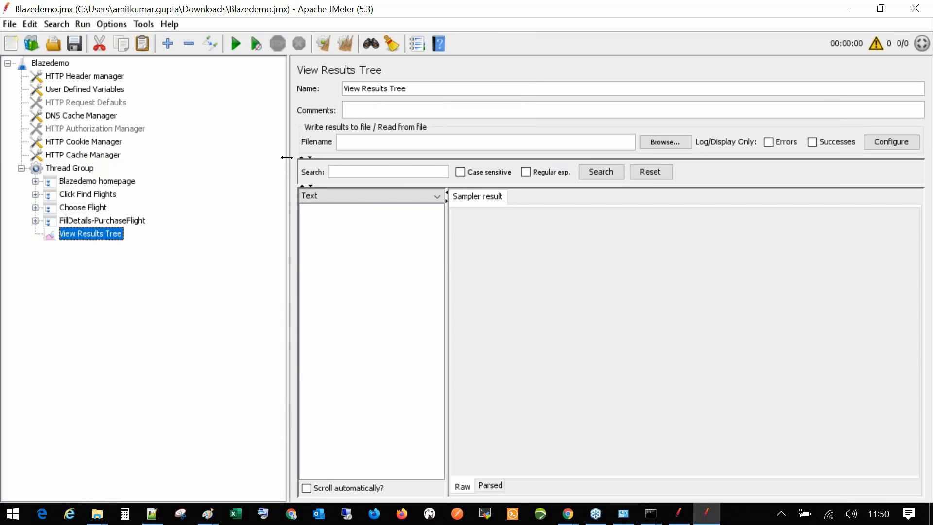
pyautogui.moveTo(287, 158); pyautogui.dragTo(209, 194)
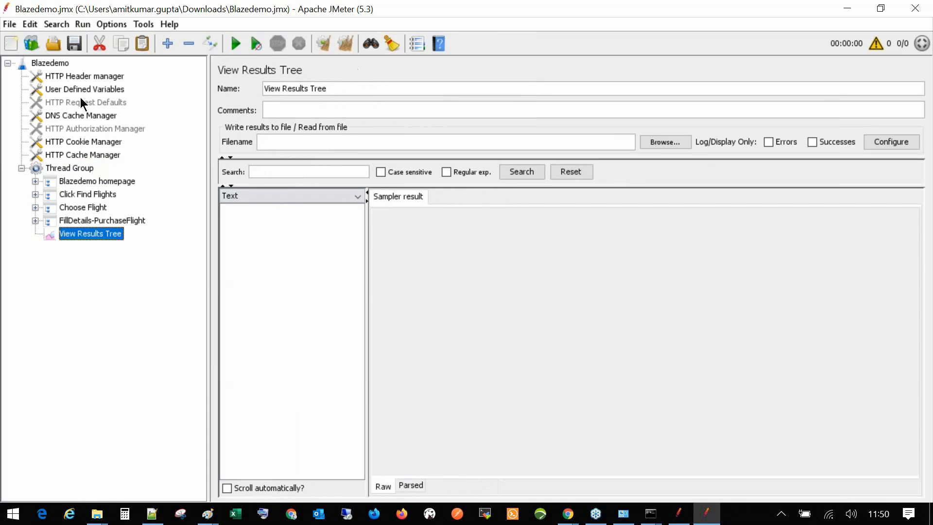
# Check the Thread Group's number of threads and loop count, and reopen the View Results Tree listener
pyautogui.click(60, 65)
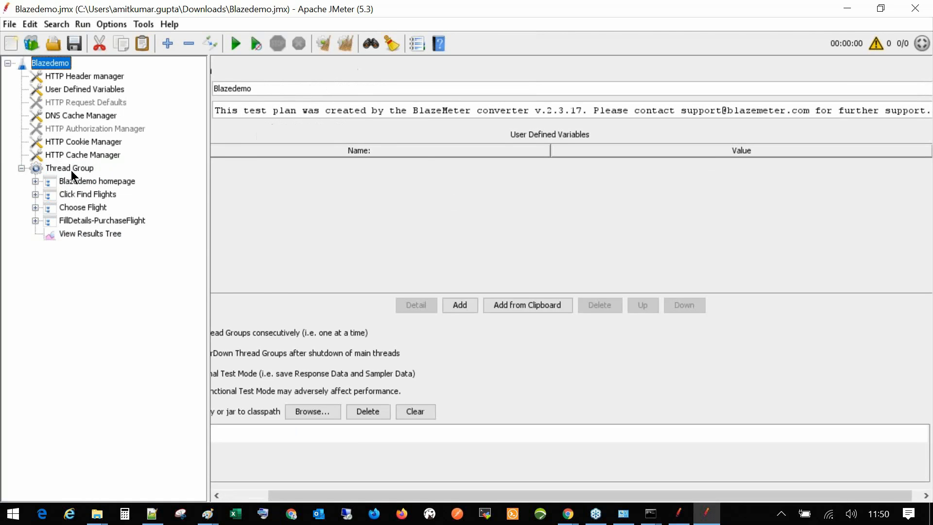
pyautogui.click(71, 168)
pyautogui.doubleClick(337, 191)
pyautogui.doubleClick(350, 233)
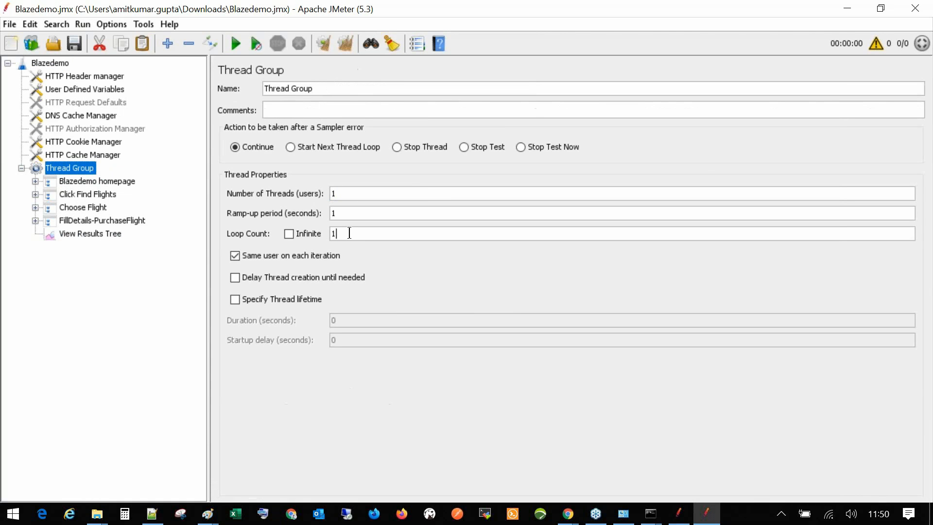
pyautogui.click(119, 235)
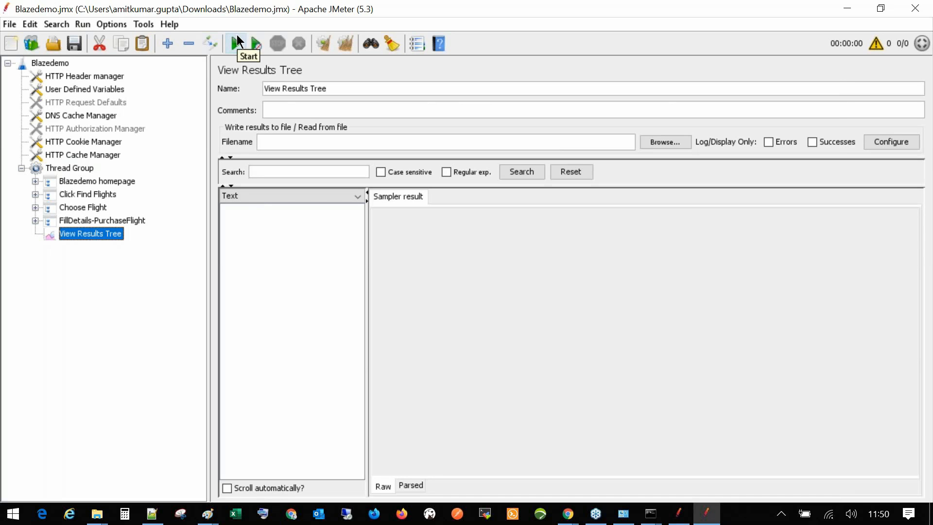
pyautogui.click(237, 41)
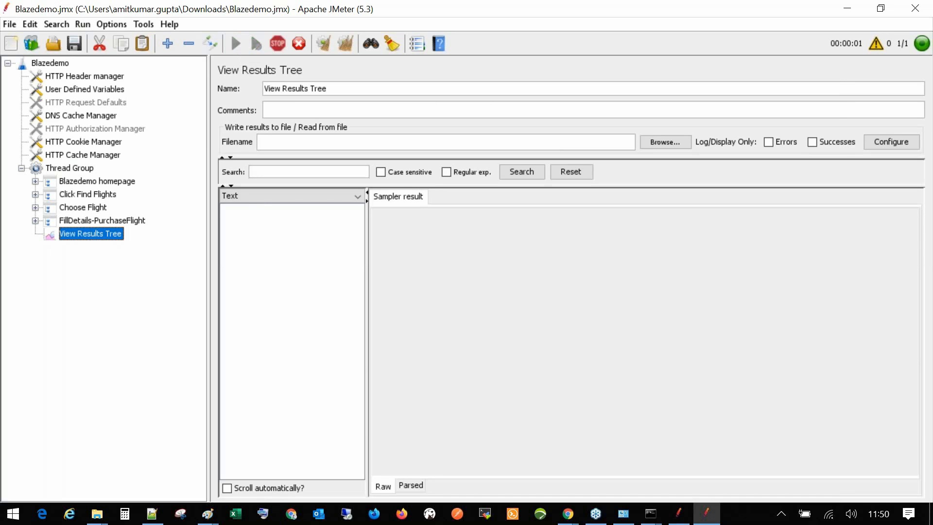
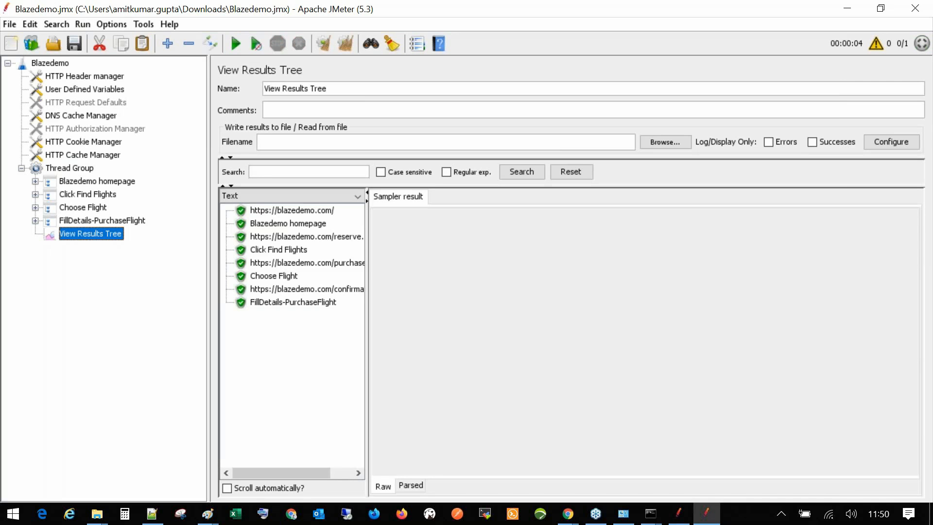
pyautogui.click(298, 211)
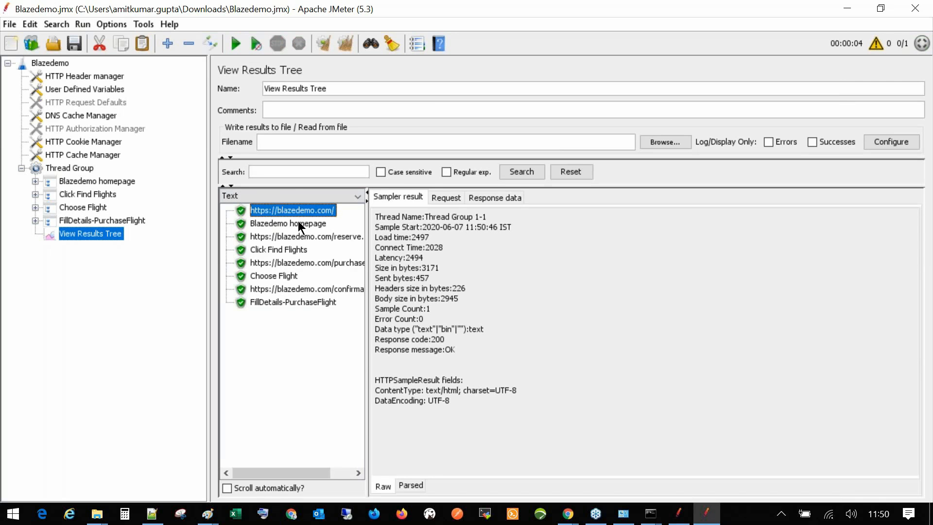
pyautogui.click(299, 222)
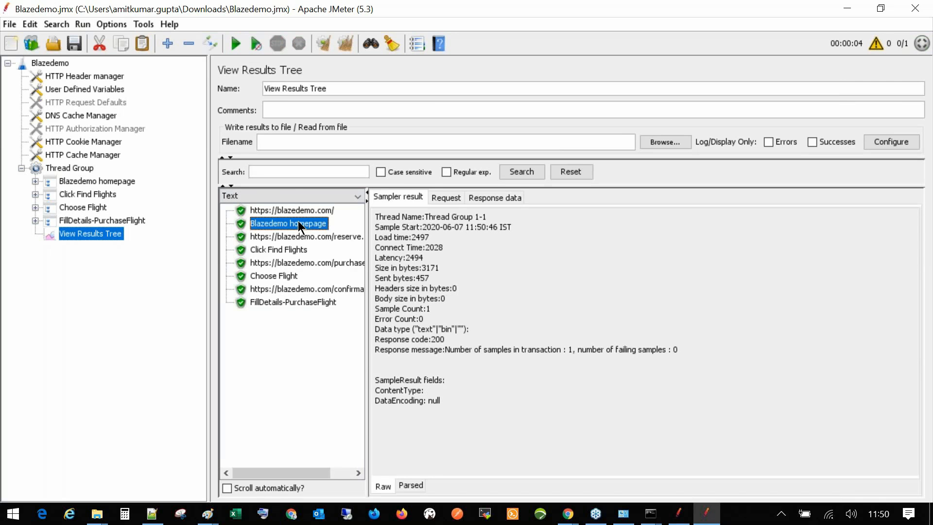
pyautogui.click(107, 182)
pyautogui.click(100, 233)
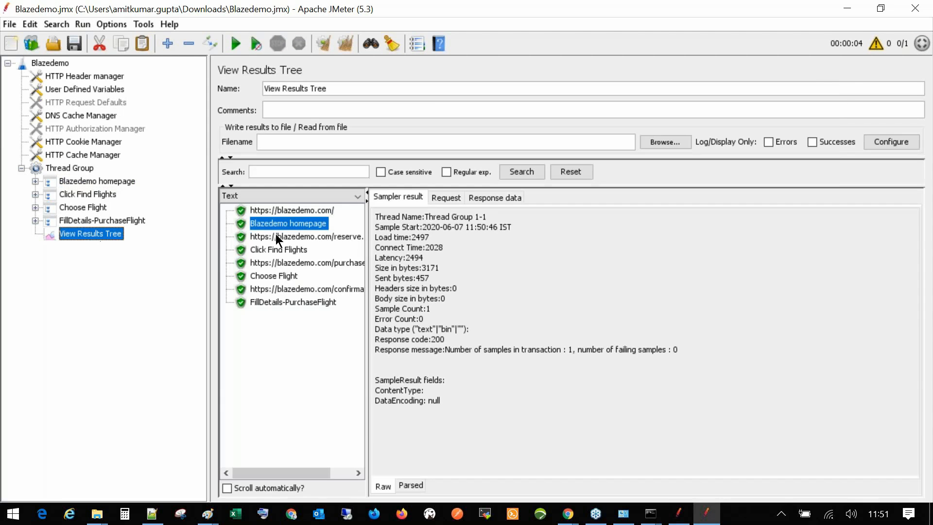
pyautogui.click(296, 210)
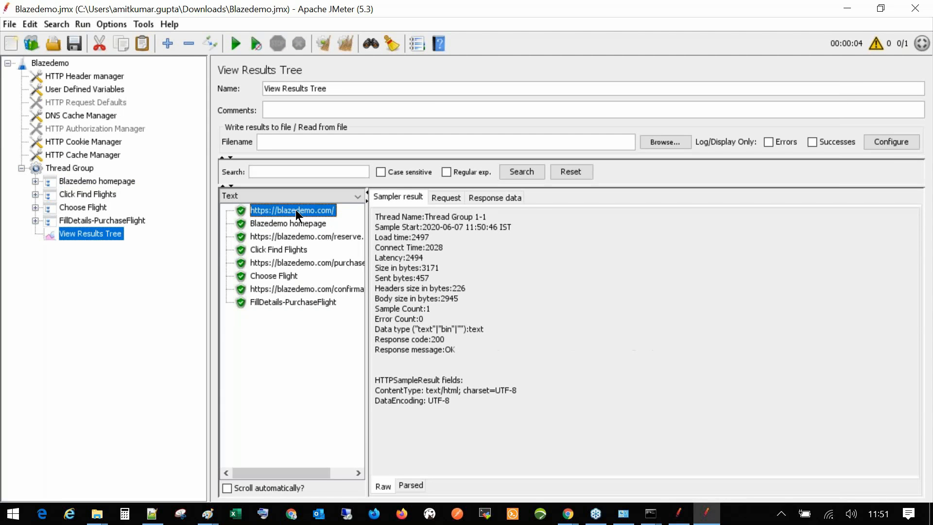
pyautogui.click(35, 181)
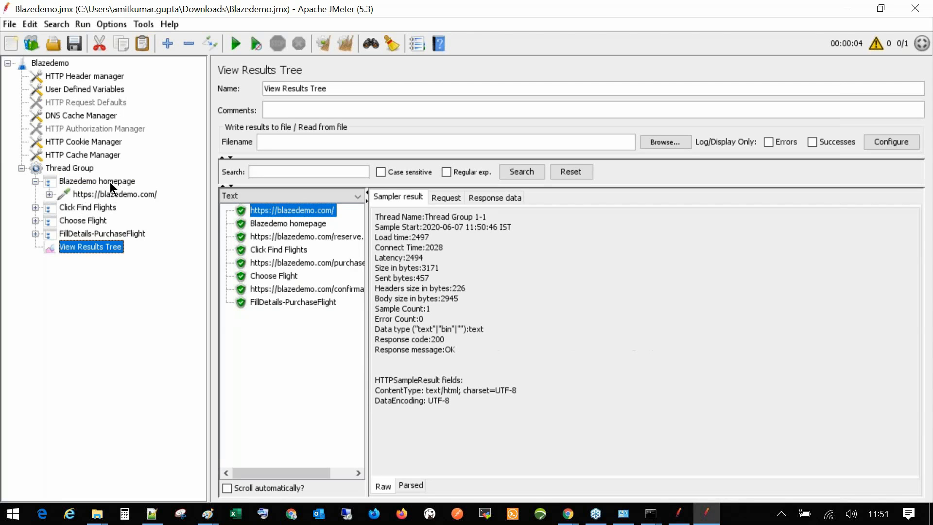
pyautogui.click(300, 222)
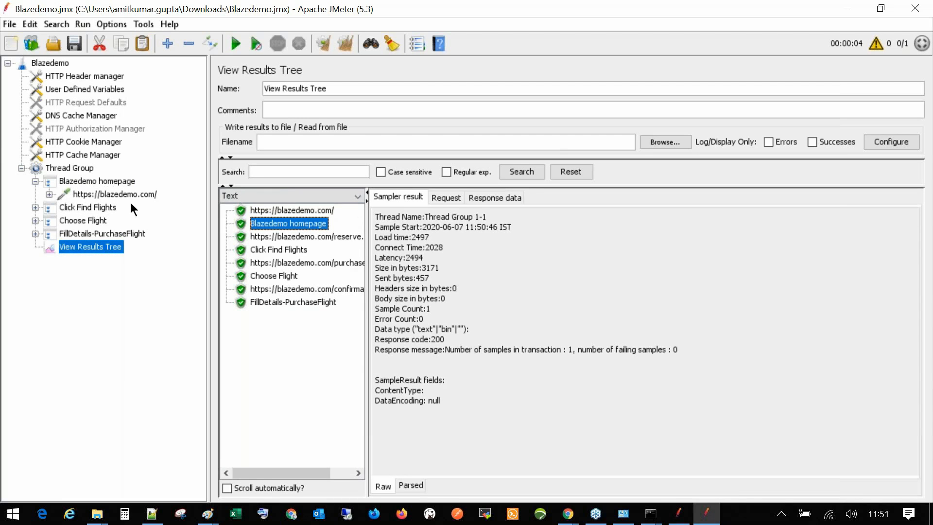
# Widen the results list, expand the Click Find Flights controller, and compare the sampler results of reserve.php and Click Find Flights
pyautogui.click(308, 238)
pyautogui.moveTo(366, 249); pyautogui.dragTo(454, 250)
pyautogui.click(35, 207)
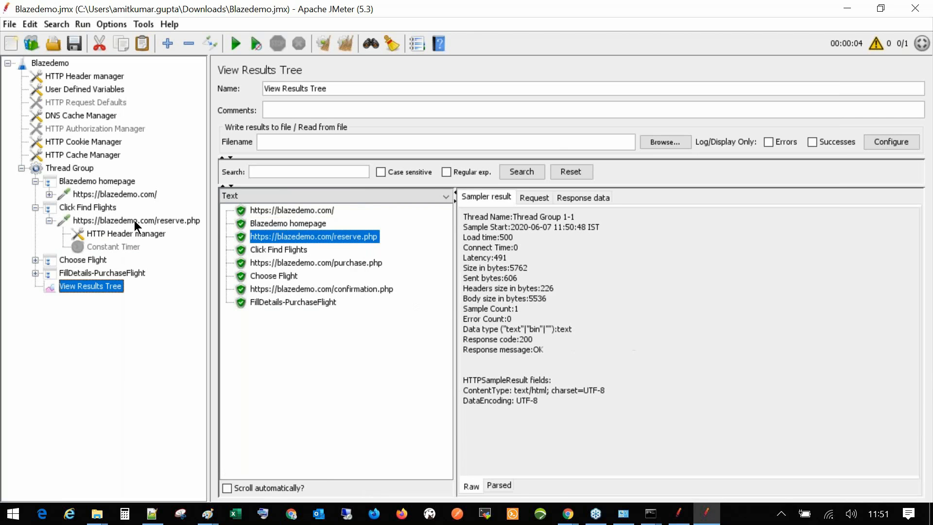
pyautogui.click(287, 251)
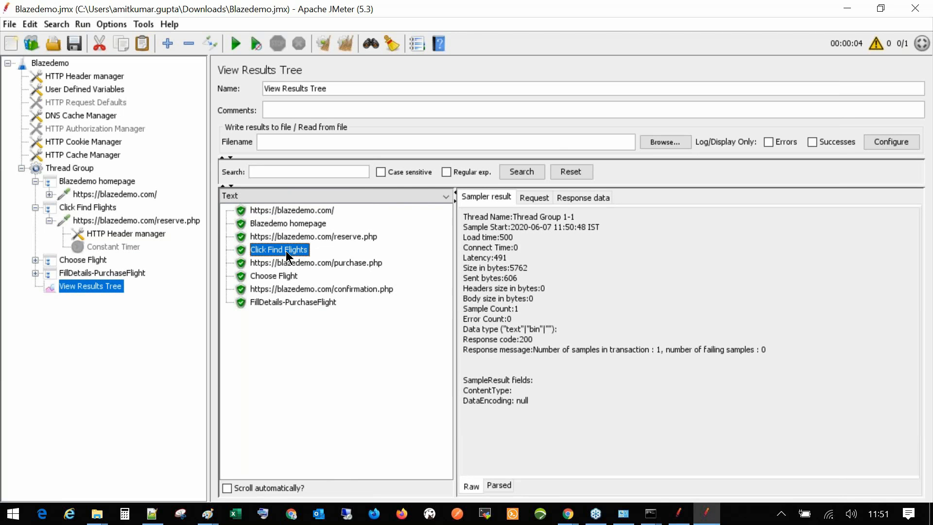
# Examine the request body of the reserve.php sample, checking the fromPort and toPort values in its POST data
pyautogui.click(326, 236)
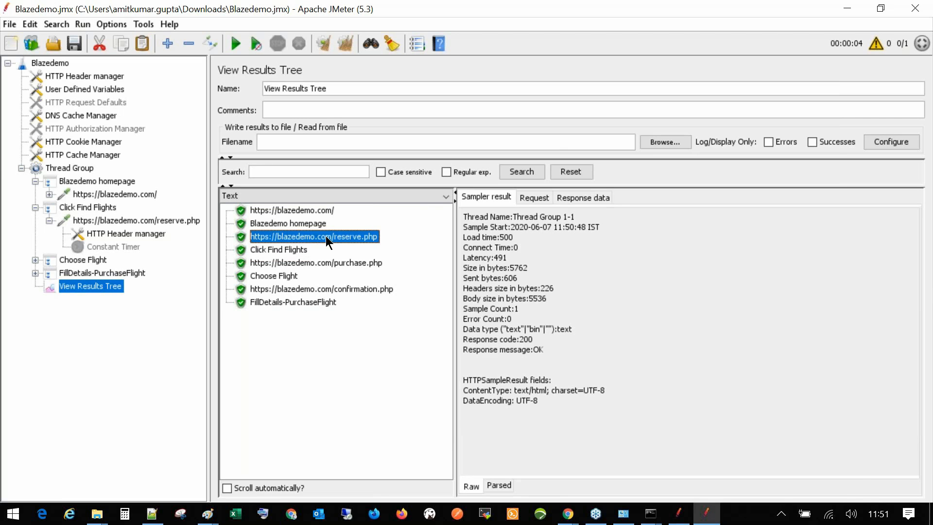
pyautogui.click(542, 199)
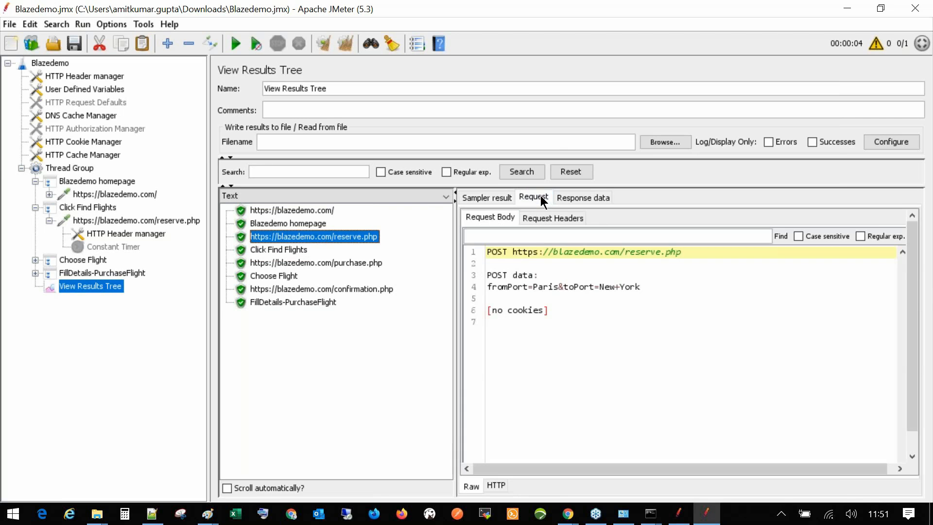
pyautogui.moveTo(555, 310); pyautogui.dragTo(517, 286)
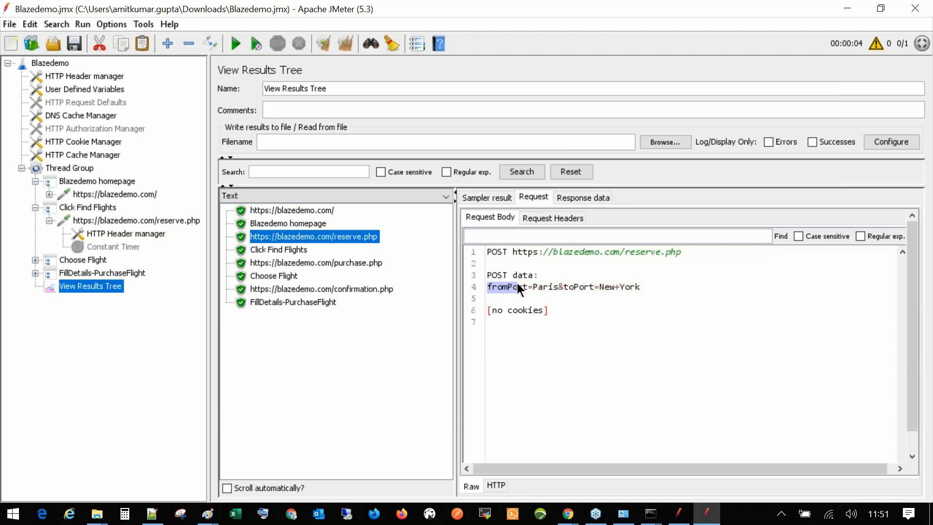
pyautogui.doubleClick(543, 286)
pyautogui.doubleClick(607, 287)
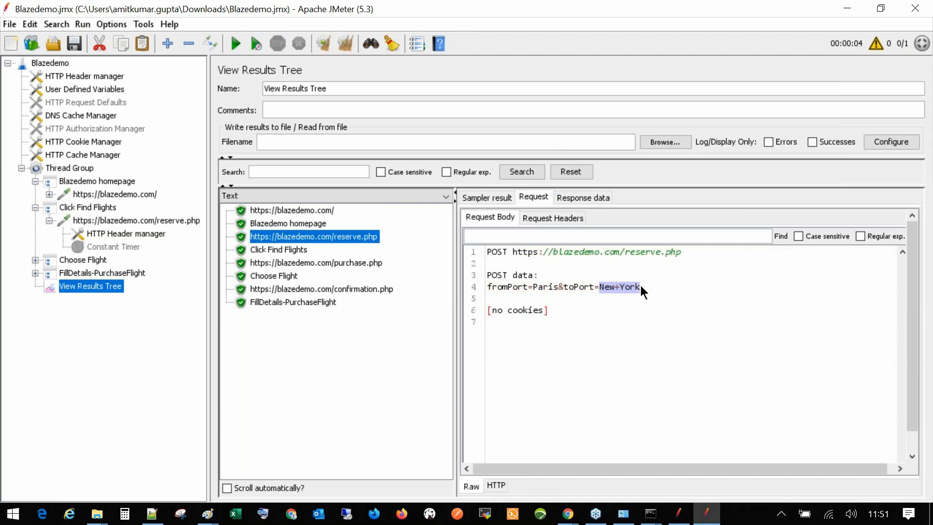
# Read through the response body of the reserve.php sample from start to end and return to its beginning
pyautogui.click(593, 200)
pyautogui.moveTo(528, 278); pyautogui.dragTo(557, 488)
pyautogui.scroll(-16, 558, 488)
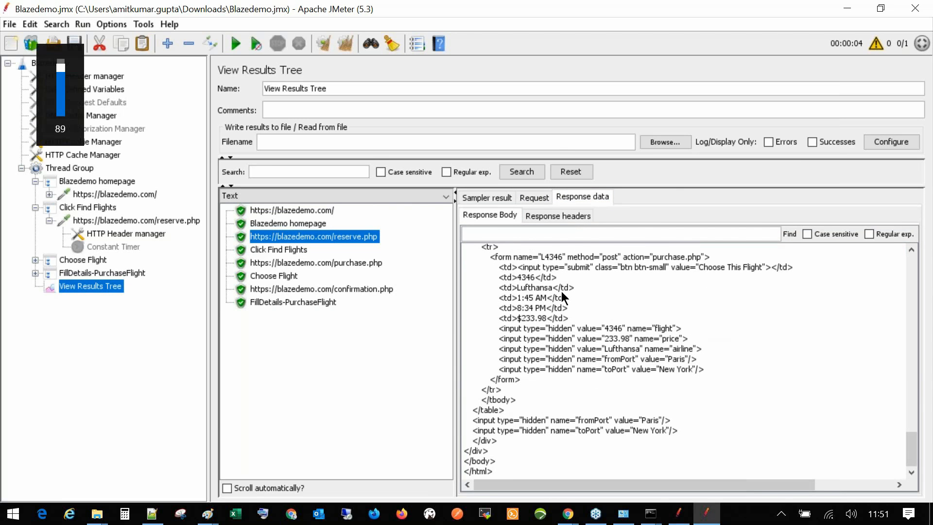
pyautogui.scroll(2, 563, 297)
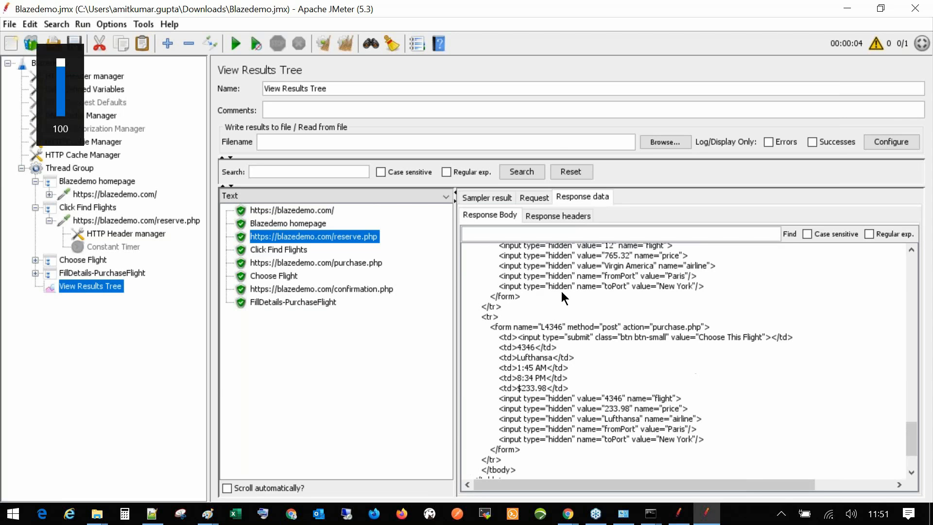
pyautogui.scroll(15, 561, 290)
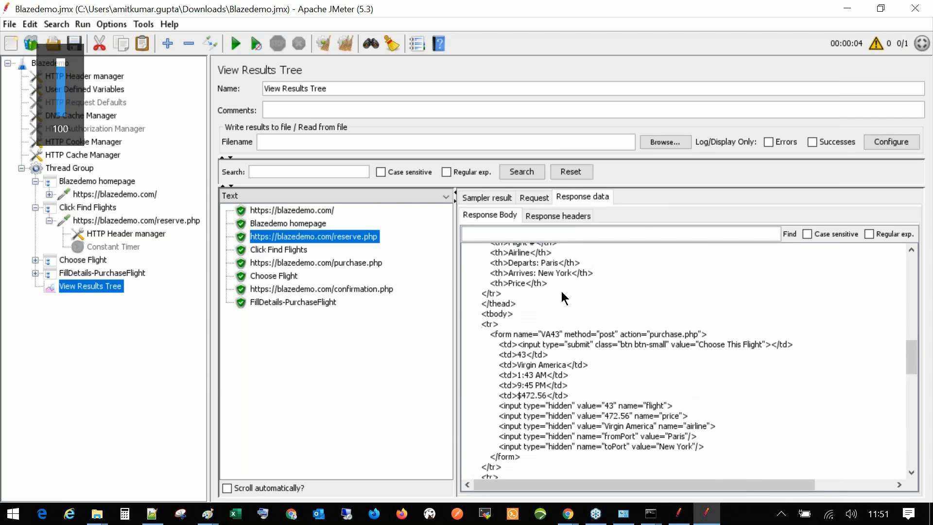
pyautogui.scroll(7, 533, 268)
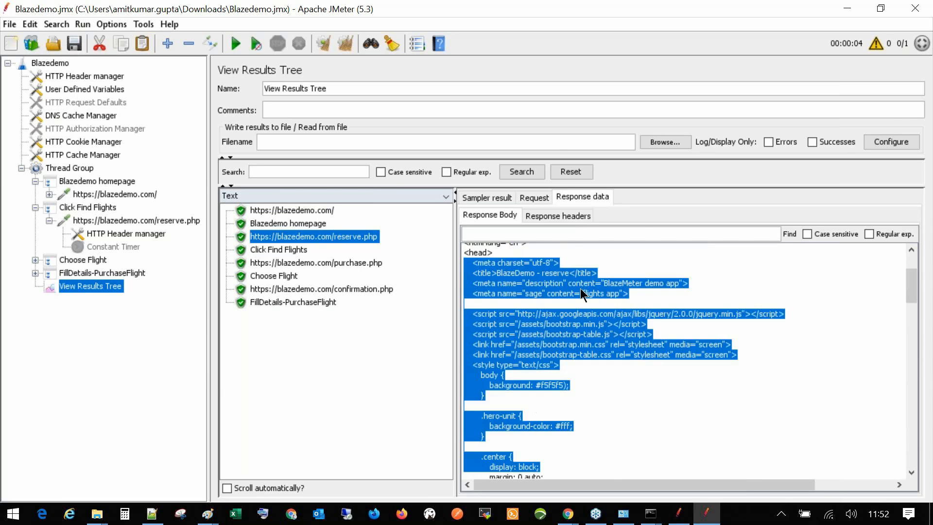
pyautogui.click(497, 253)
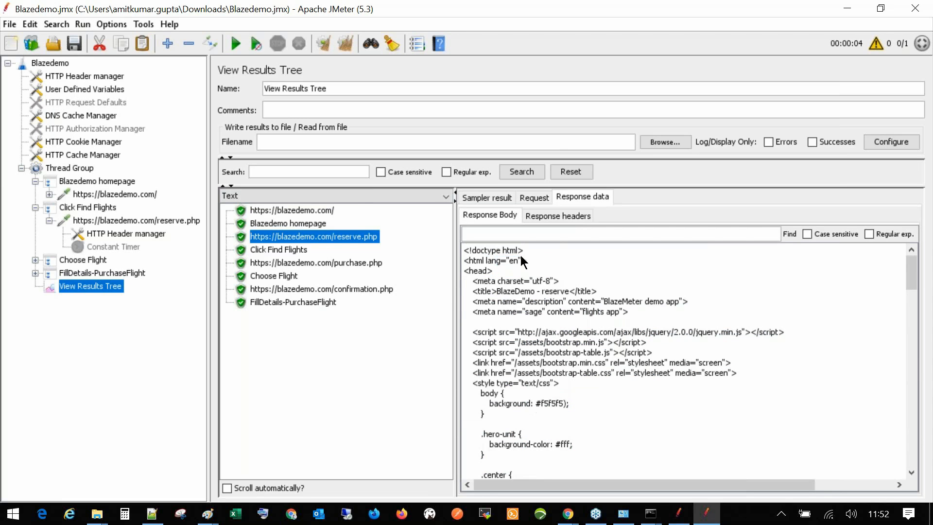
# Try rendering the reserve.php response as HTML and switch the result renderer back to Text
pyautogui.click(352, 197)
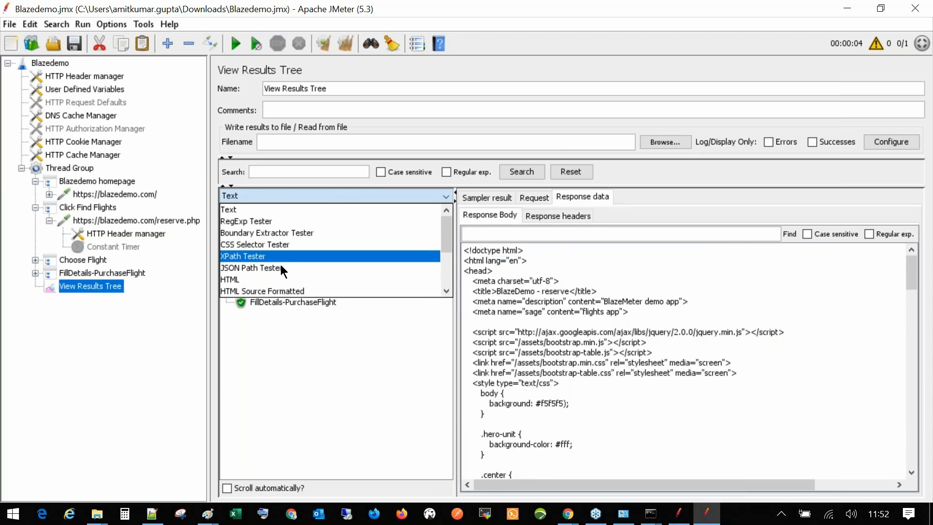
pyautogui.click(252, 279)
pyautogui.click(311, 199)
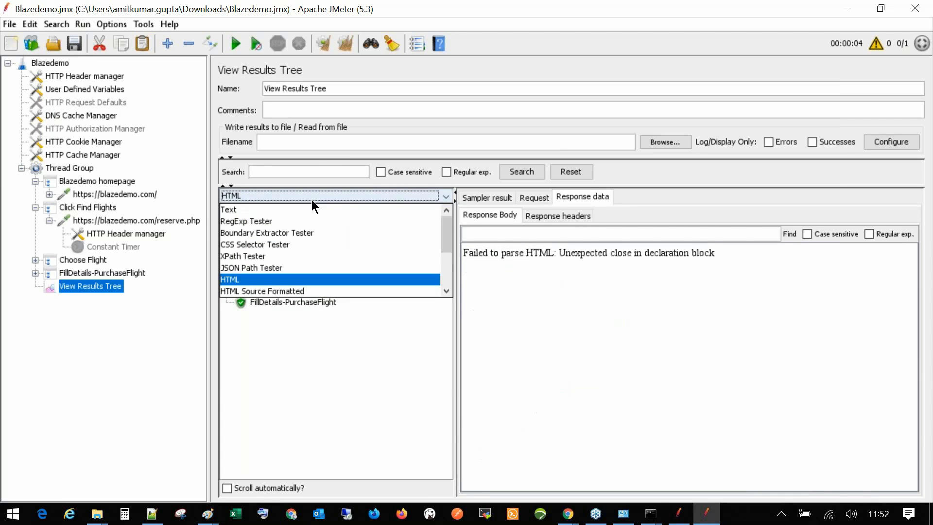
pyautogui.click(246, 208)
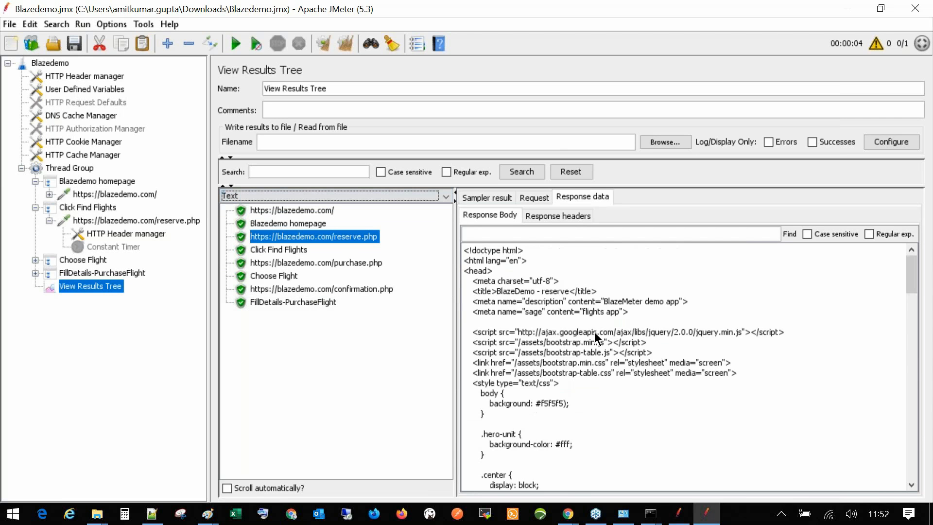
# Examine the flights table in the reserve.php response, checking the departure heading and the first flight's form name, airline and times
pyautogui.scroll(-10, 595, 334)
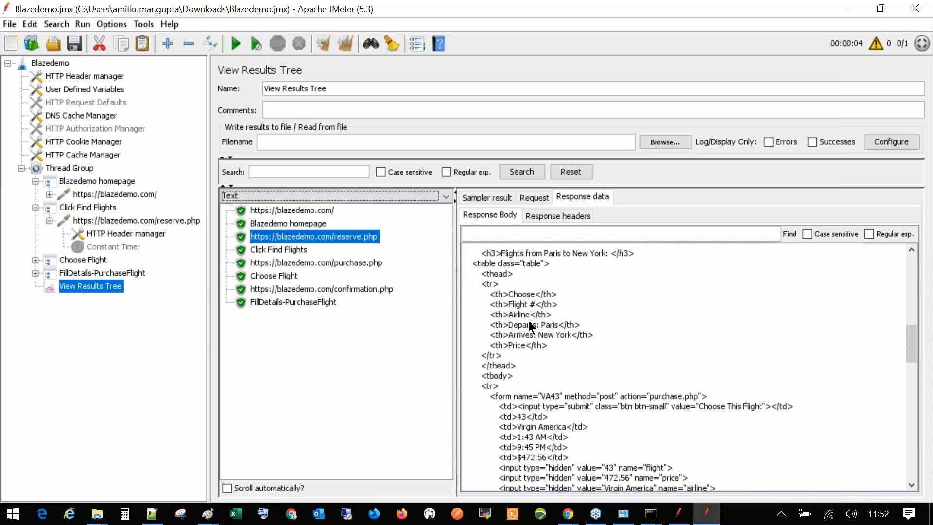
pyautogui.moveTo(508, 323); pyautogui.dragTo(533, 325)
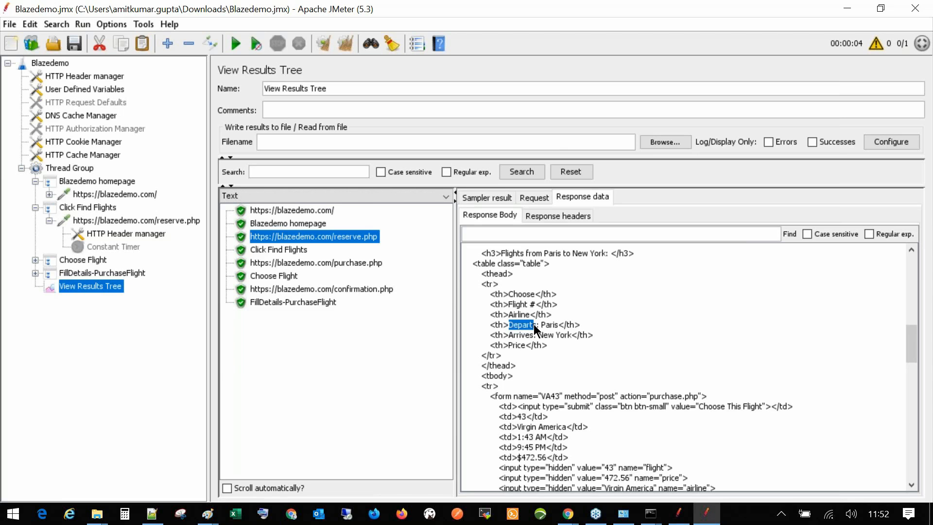
pyautogui.scroll(-2, 555, 380)
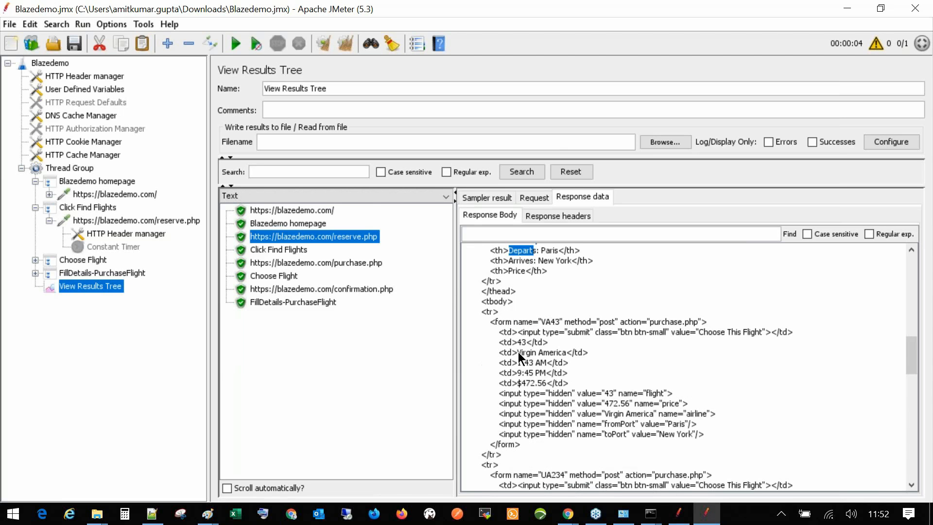
pyautogui.moveTo(517, 352); pyautogui.dragTo(548, 355)
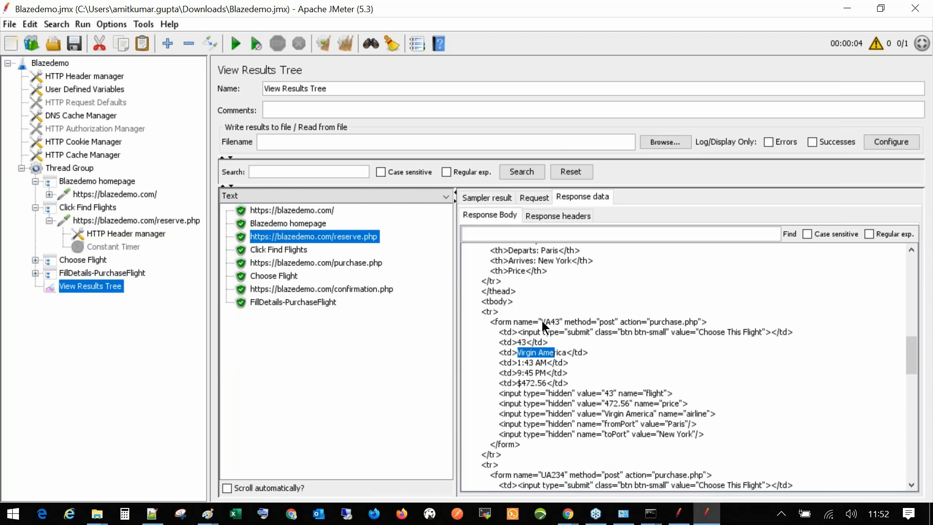
pyautogui.moveTo(542, 321); pyautogui.dragTo(570, 327)
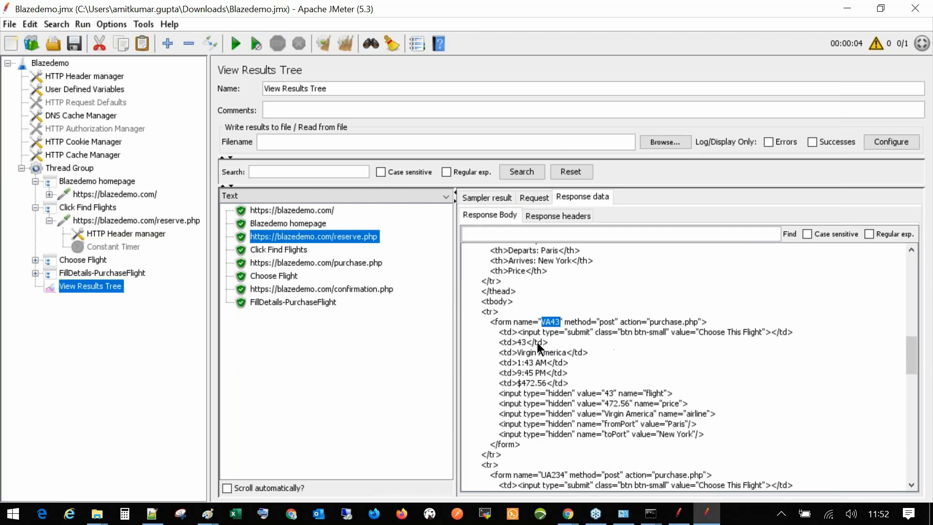
pyautogui.moveTo(518, 351); pyautogui.dragTo(568, 373)
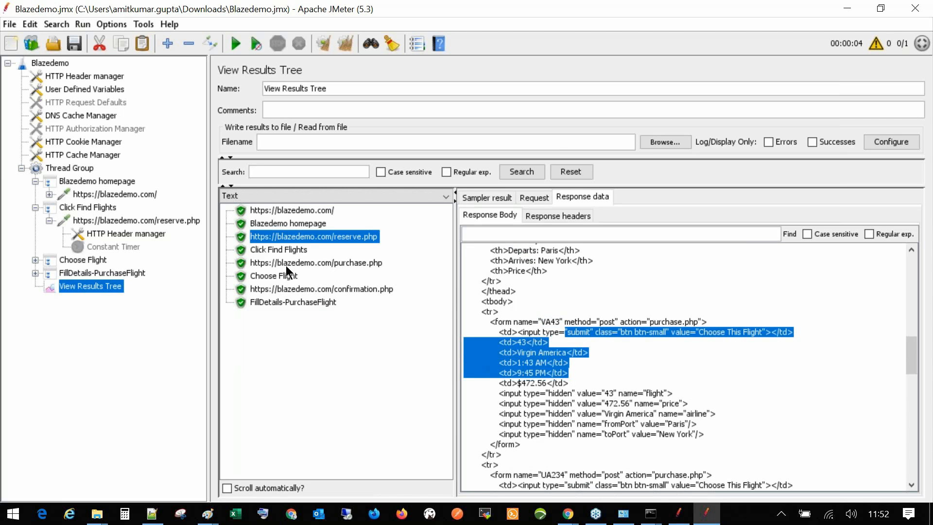
# Examine the request body of the purchase.php sample, checking the flight, fromPort, price, toPort and airline values in its POST data
pyautogui.click(311, 263)
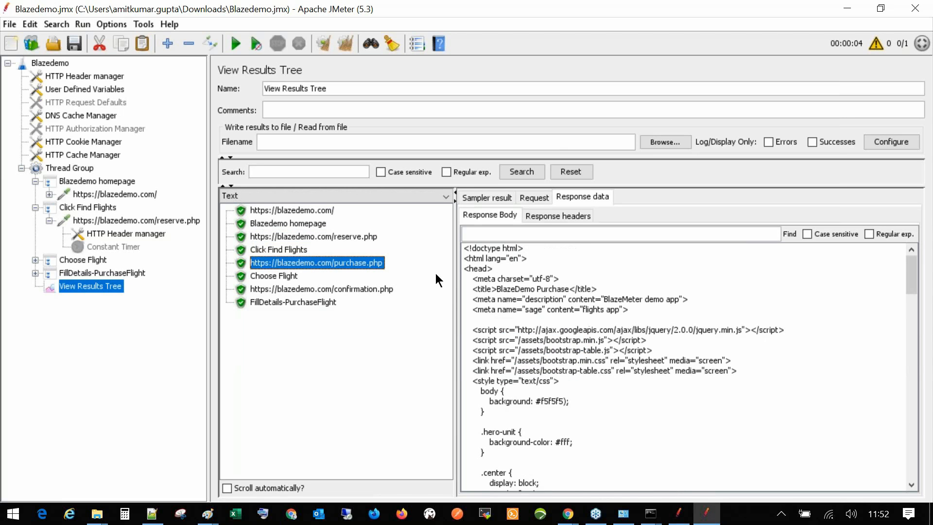
pyautogui.moveTo(488, 279); pyautogui.dragTo(519, 340)
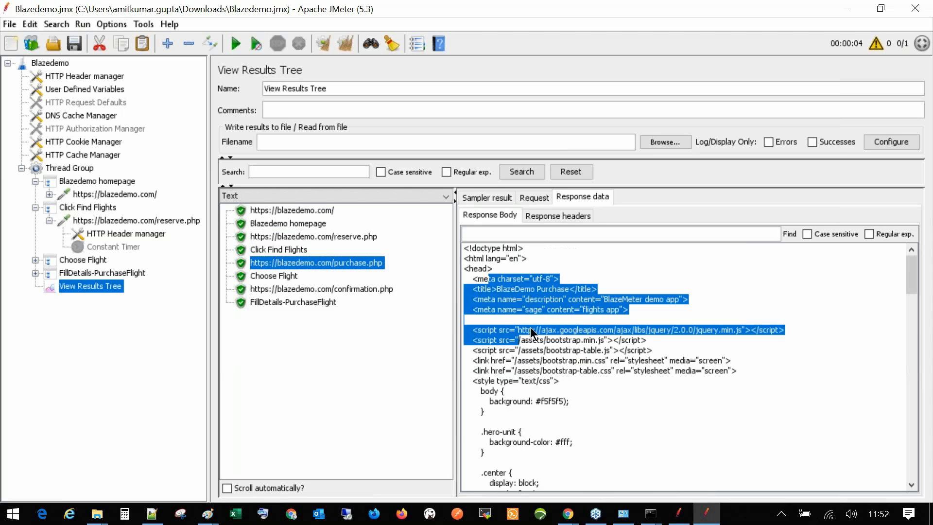
pyautogui.click(533, 198)
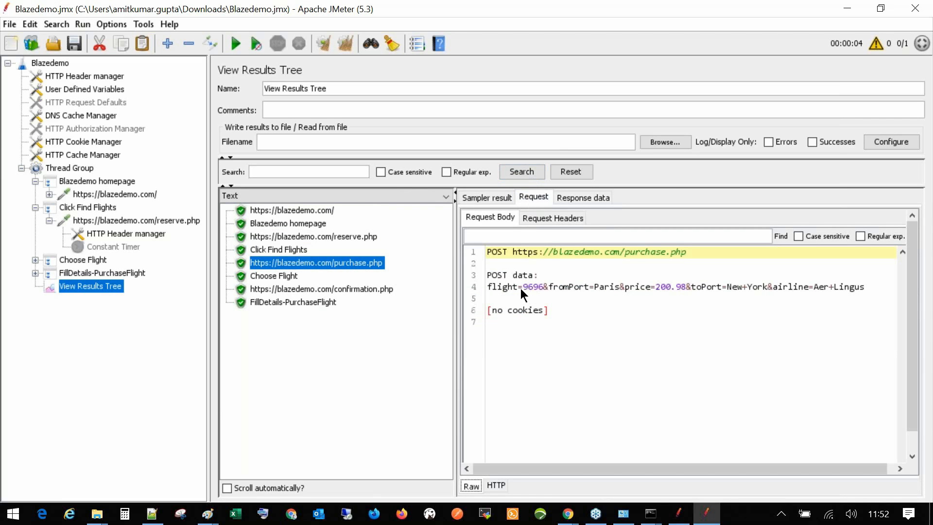
pyautogui.moveTo(523, 286); pyautogui.dragTo(542, 288)
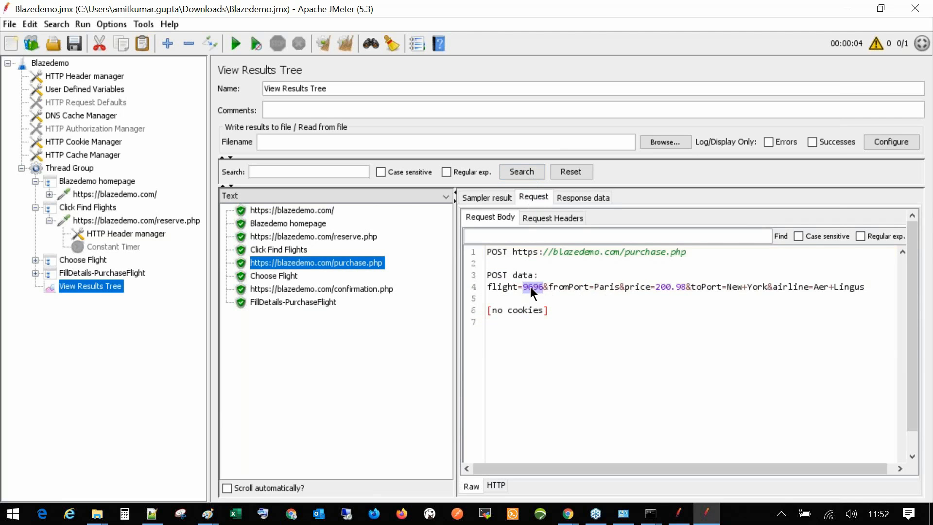
pyautogui.click(555, 289)
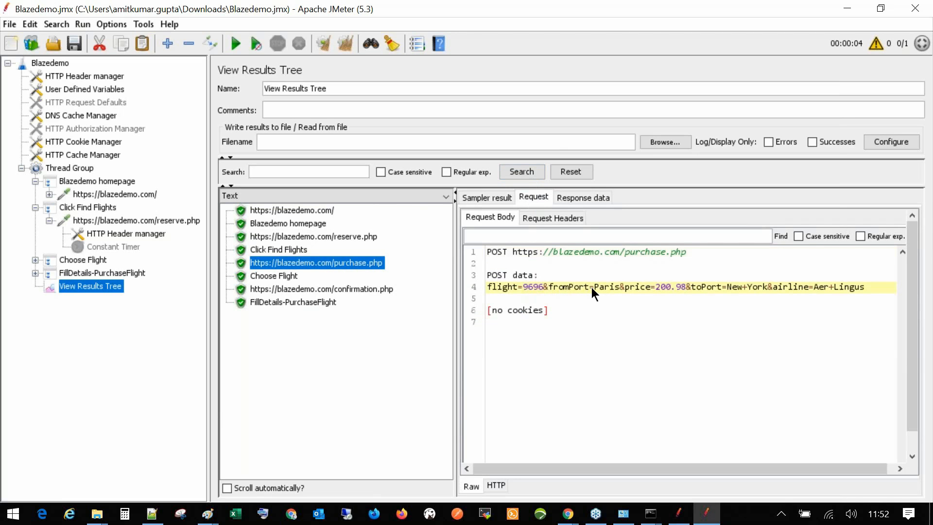
pyautogui.moveTo(597, 288); pyautogui.dragTo(619, 290)
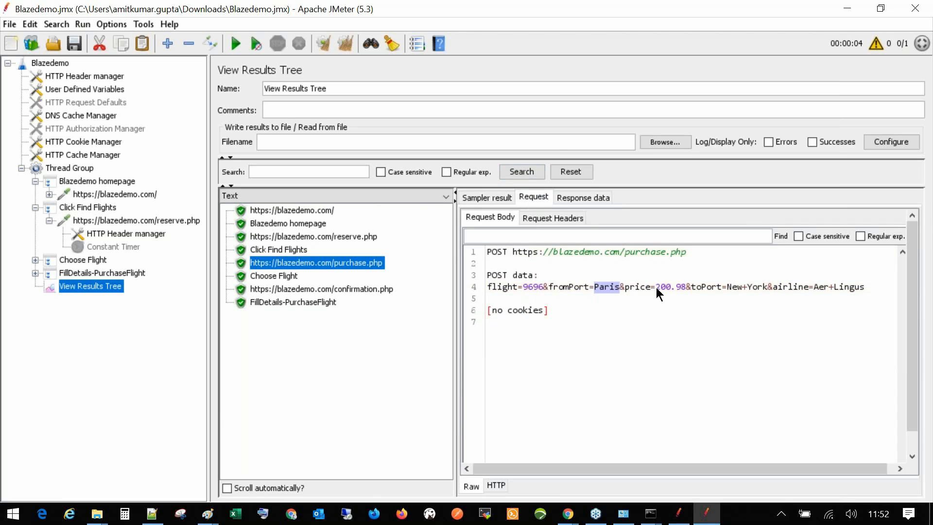
pyautogui.moveTo(656, 287); pyautogui.dragTo(756, 287)
pyautogui.moveTo(815, 287); pyautogui.dragTo(824, 287)
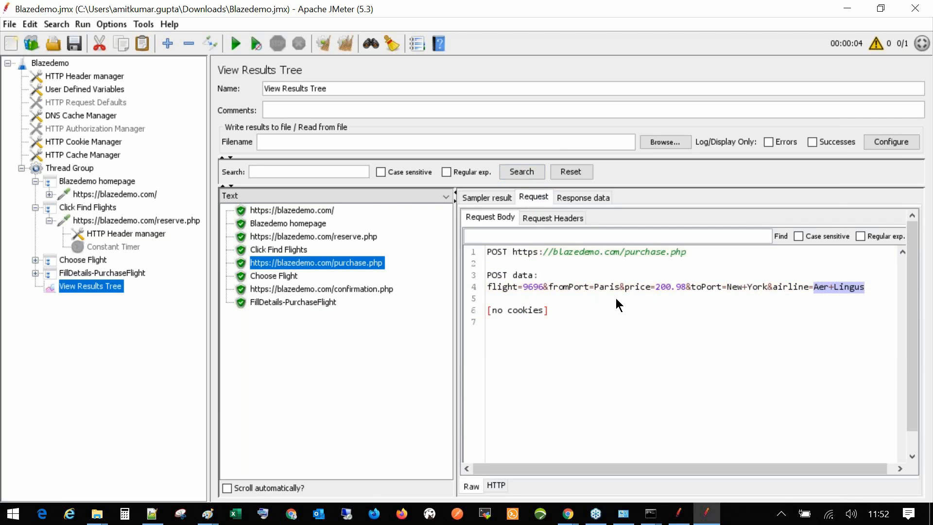
# Select the confirmation.php sample and check the thank-you heading on the BlazeDemo confirmation page in Chrome
pyautogui.click(371, 287)
pyautogui.moveTo(573, 522)
pyautogui.click(523, 454)
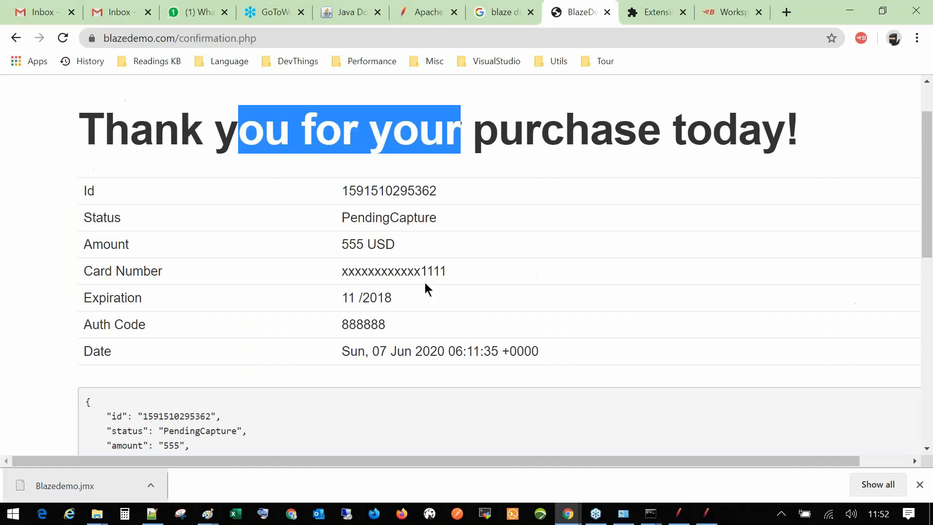
pyautogui.moveTo(473, 138); pyautogui.dragTo(682, 140)
pyautogui.tripleClick(682, 140)
pyautogui.tripleClick(599, 136)
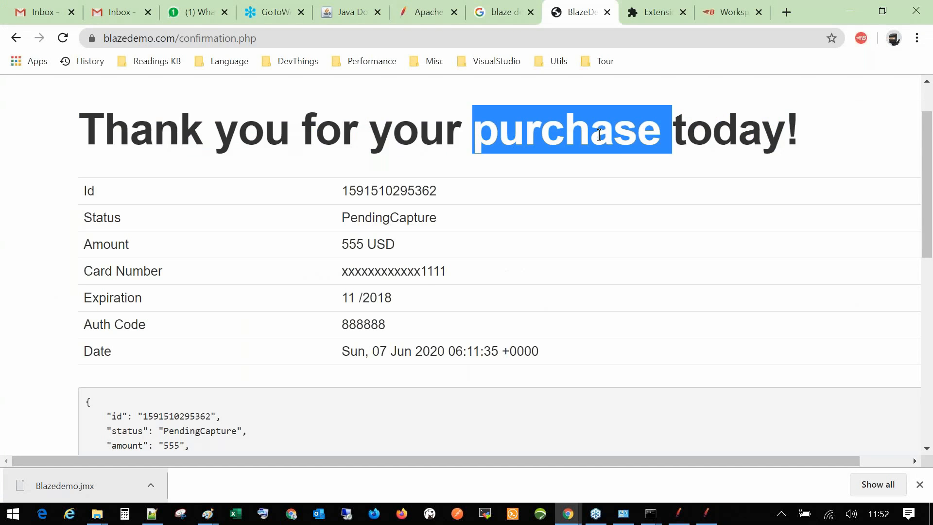
# Switch back to JMeter and examine the POST data in the confirmation.php sample's request body
pyautogui.hotkey('alt', 'Tab')
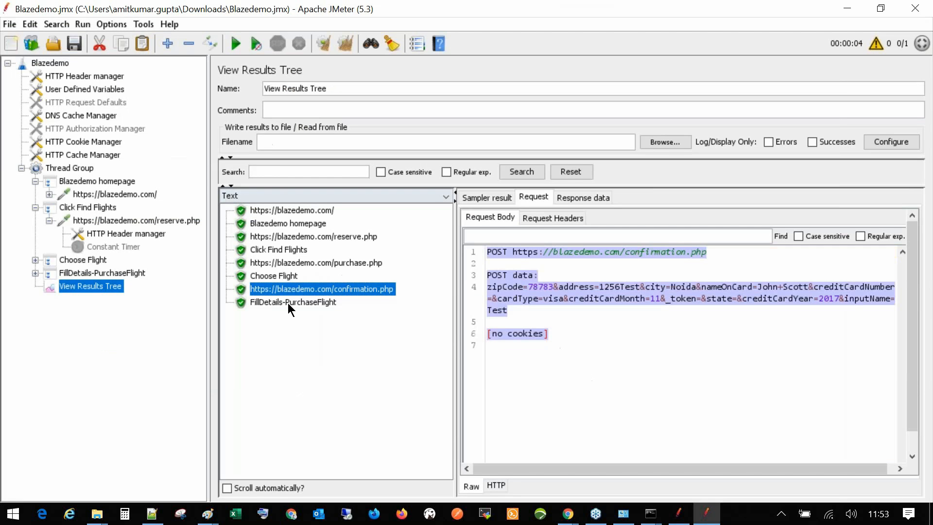
pyautogui.click(289, 303)
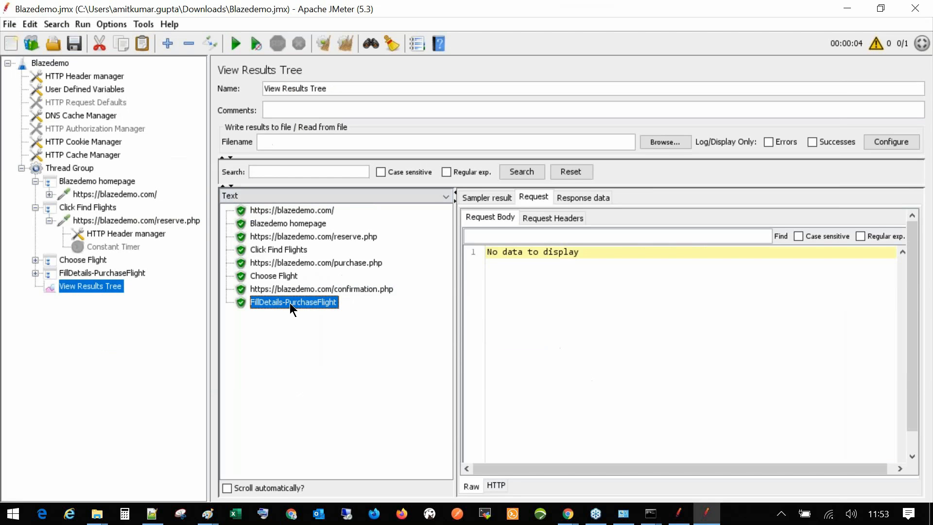
pyautogui.click(316, 290)
pyautogui.moveTo(541, 336); pyautogui.dragTo(482, 243)
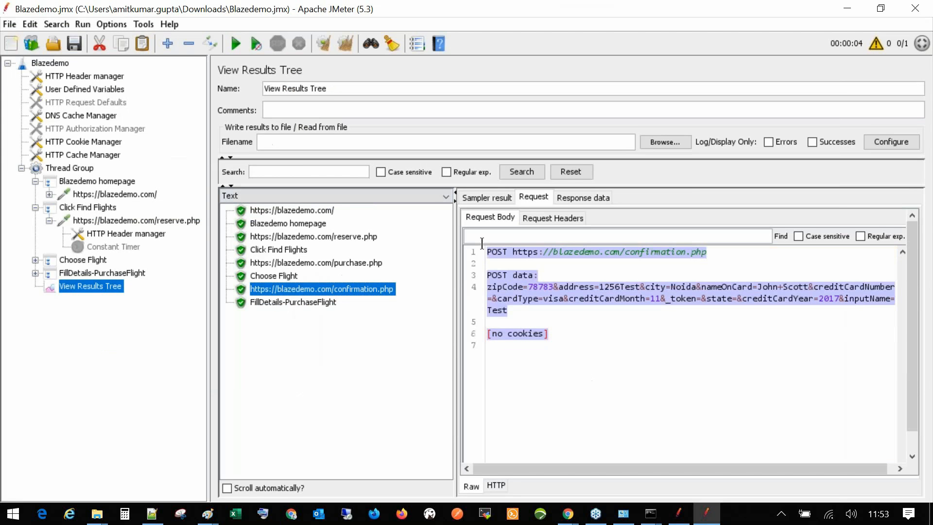
pyautogui.click(562, 314)
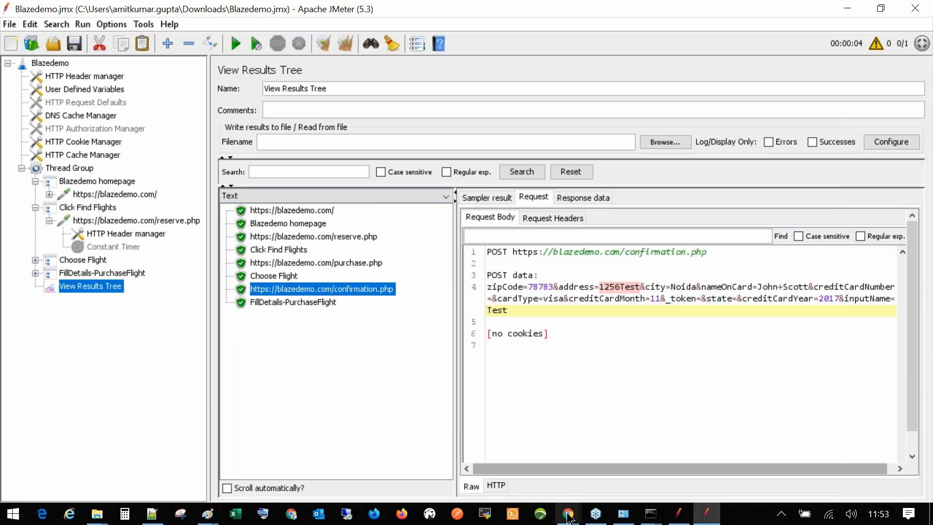
# Glance at the BlazeMeter extension on the BlazeDemo confirmation page in Chrome and return to JMeter
pyautogui.click(567, 516)
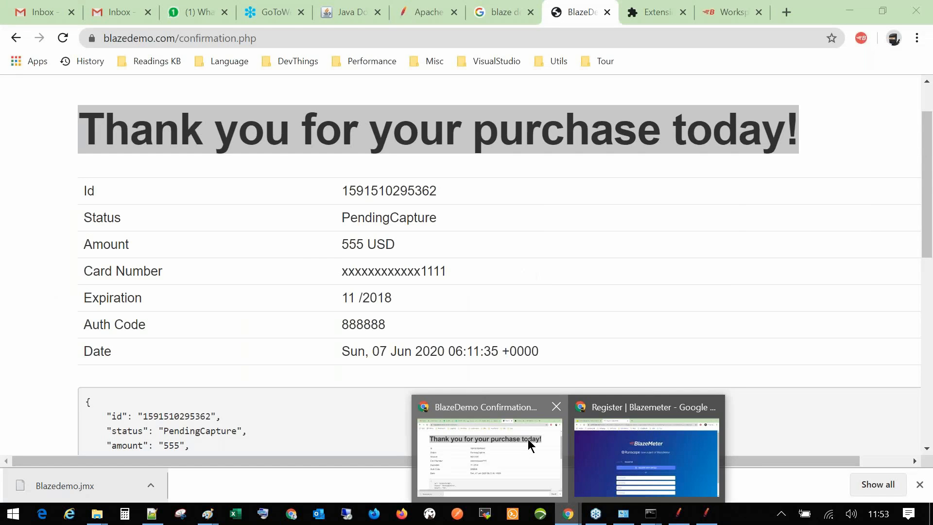
pyautogui.click(527, 438)
pyautogui.click(861, 38)
pyautogui.click(710, 465)
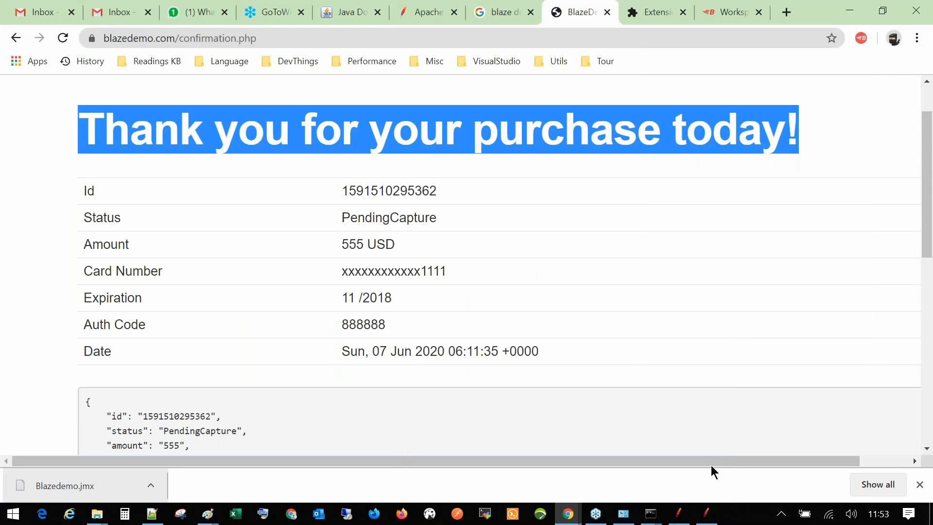
pyautogui.click(706, 514)
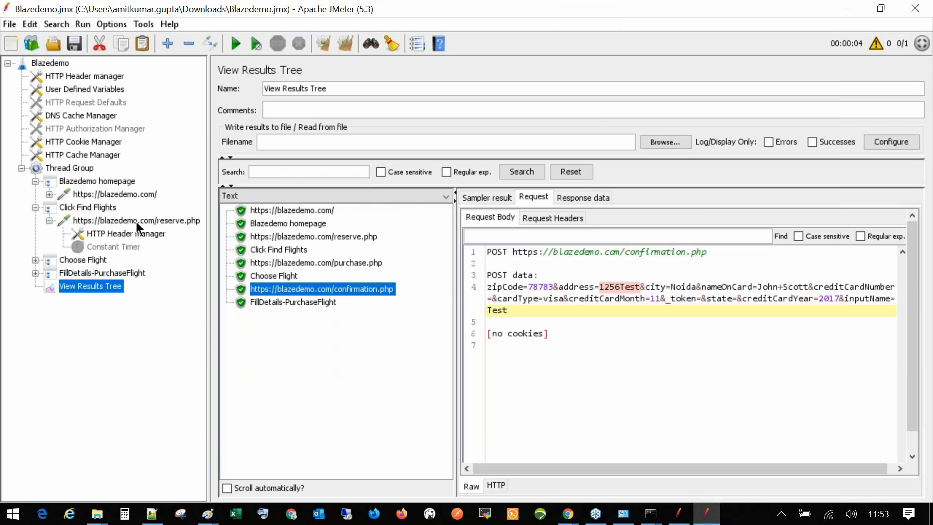
# Review the Thread Group's user settings and the parameters of the reserve.php, purchase.php and confirmation.php requests, widening the test plan tree
pyautogui.click(84, 168)
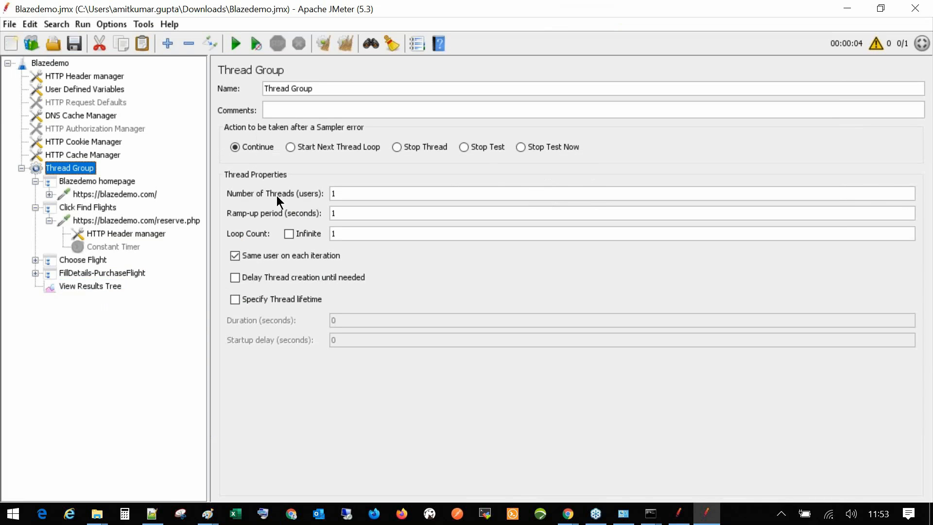
pyautogui.doubleClick(357, 196)
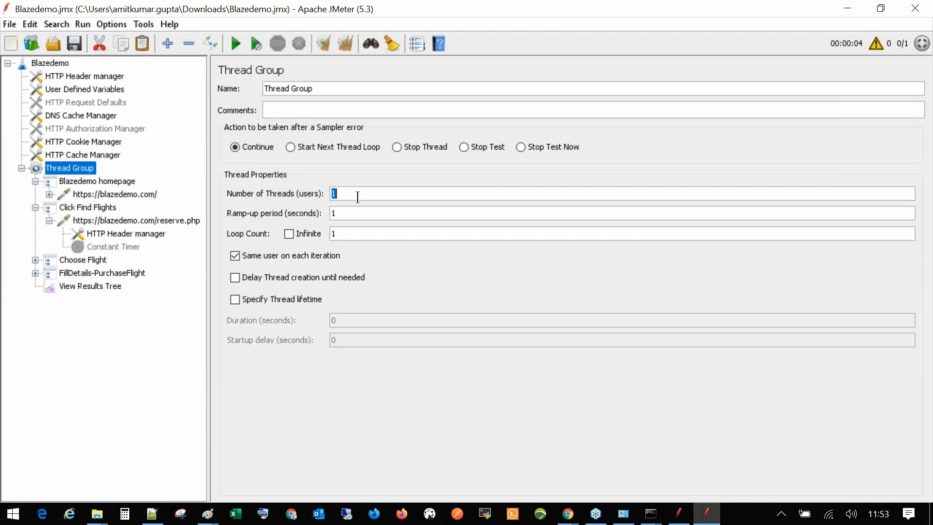
pyautogui.click(94, 193)
pyautogui.click(105, 220)
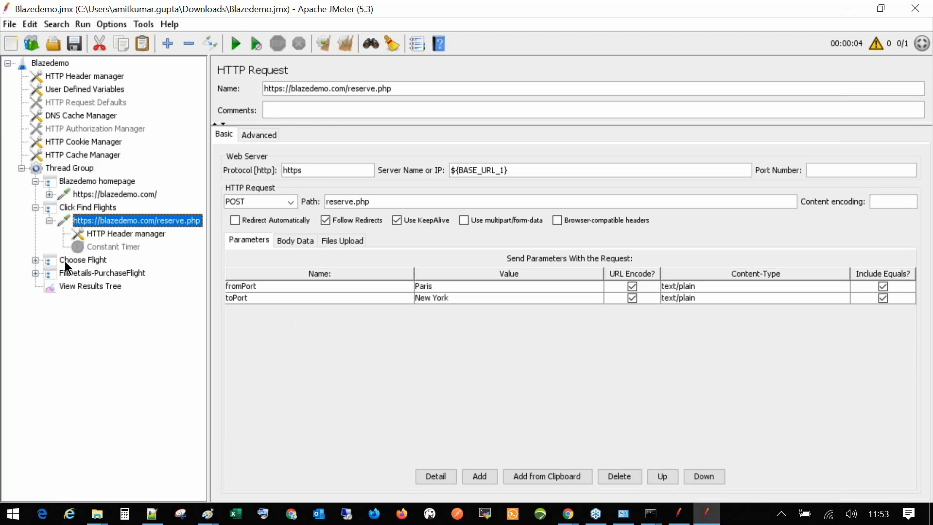
pyautogui.click(35, 260)
pyautogui.click(107, 273)
pyautogui.click(35, 313)
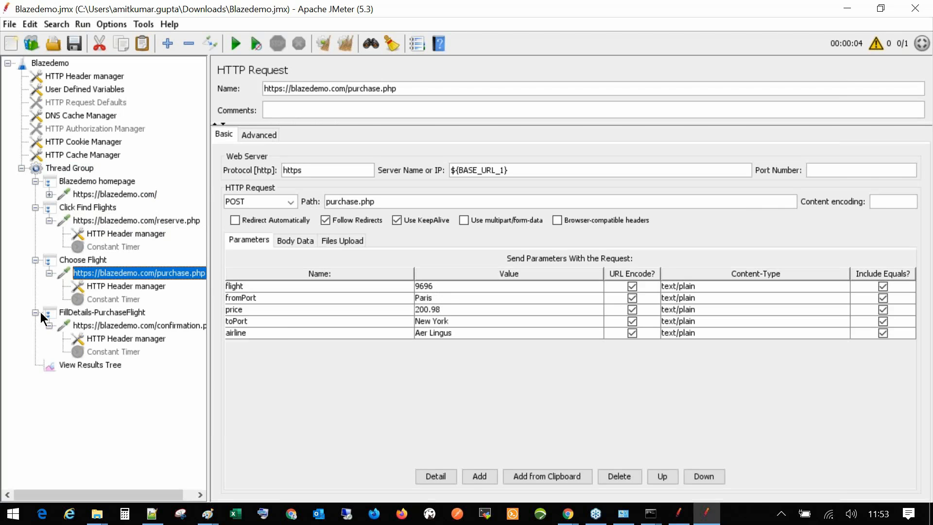
pyautogui.click(100, 329)
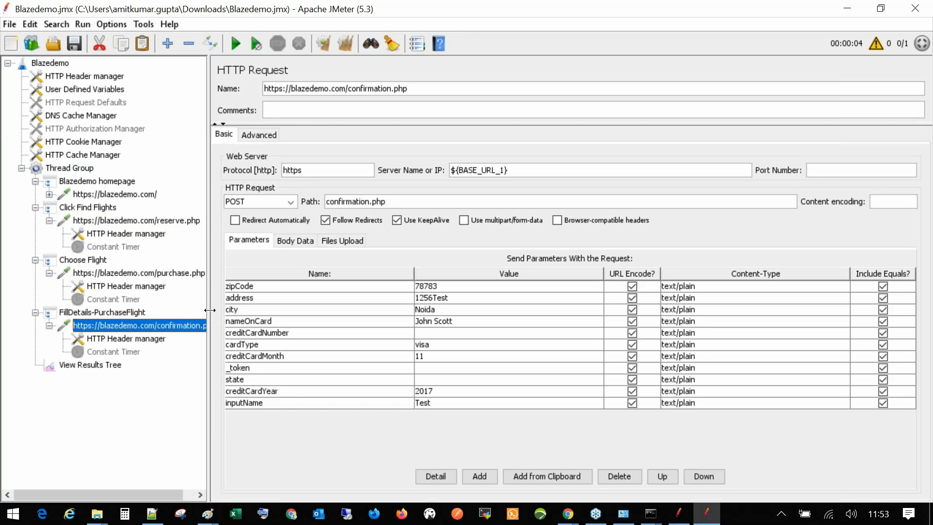
pyautogui.moveTo(209, 310); pyautogui.dragTo(244, 309)
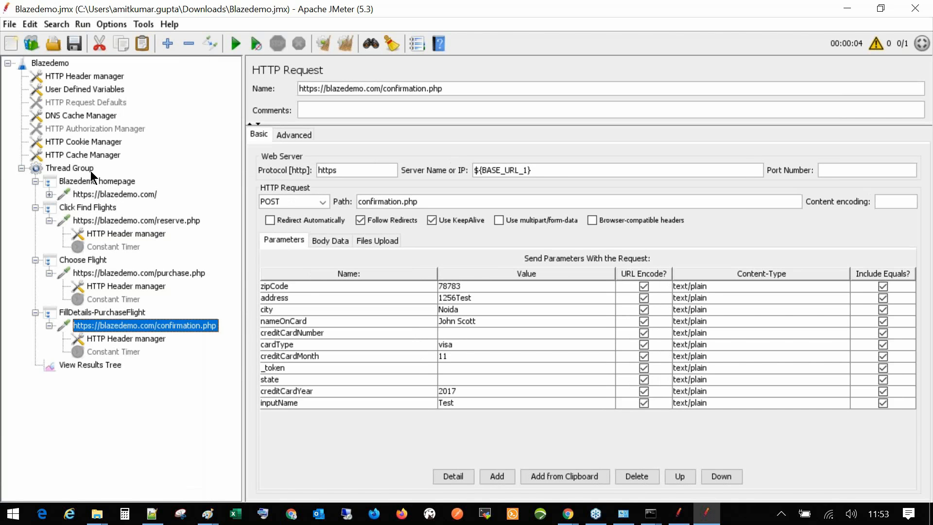
pyautogui.click(101, 364)
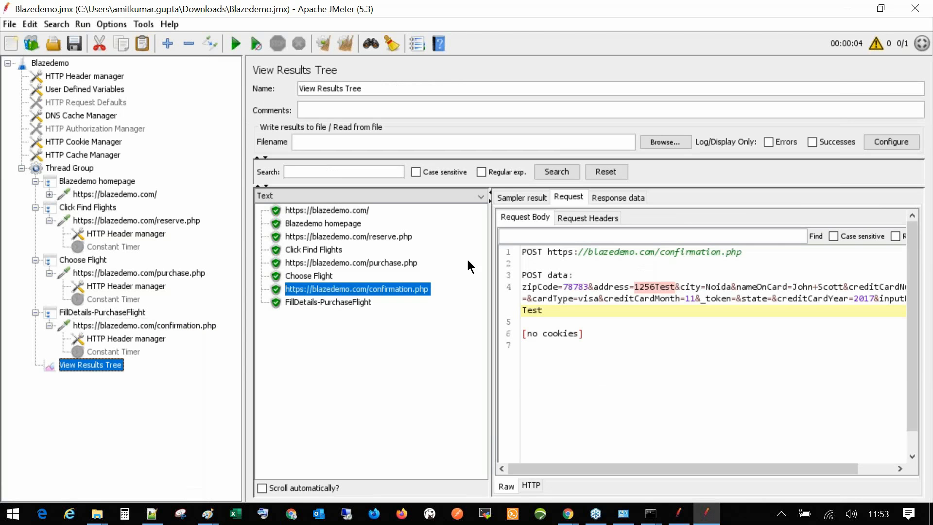
pyautogui.click(522, 198)
pyautogui.click(334, 211)
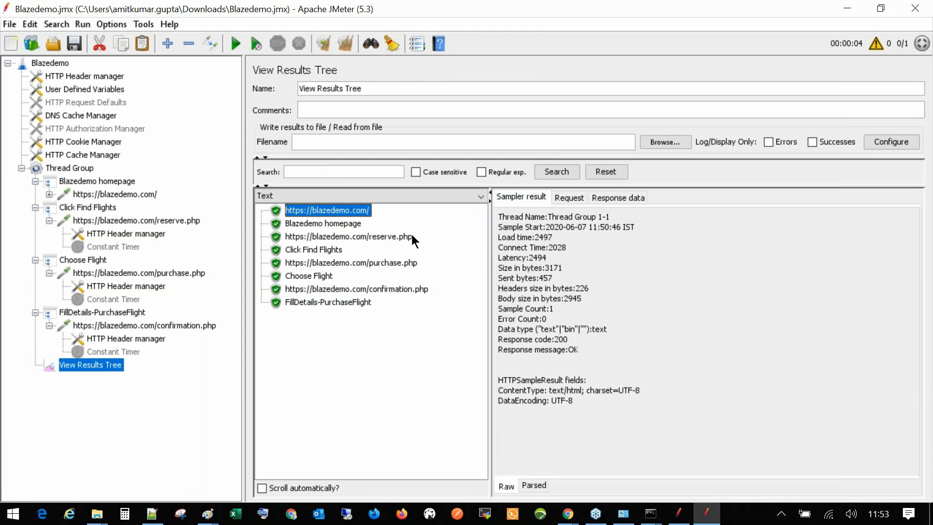
pyautogui.moveTo(532, 259); pyautogui.dragTo(547, 258)
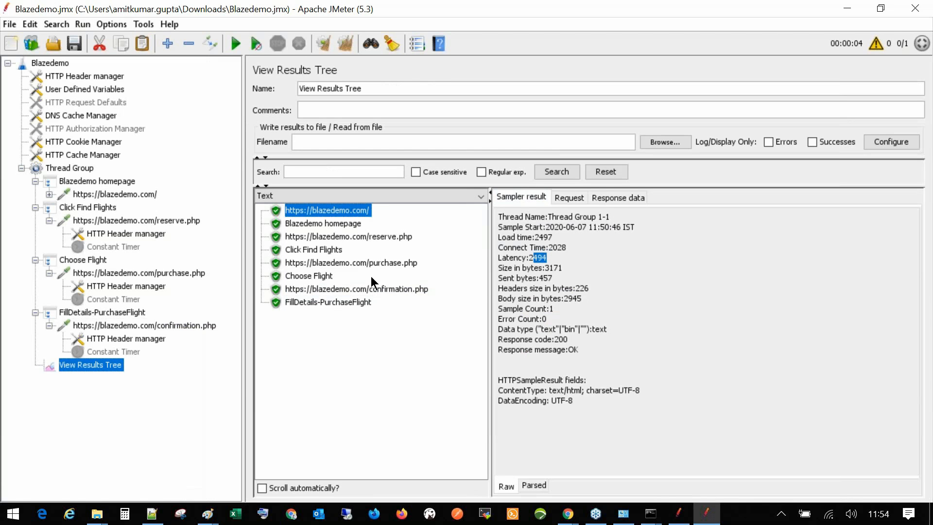
pyautogui.moveTo(532, 293); pyautogui.dragTo(556, 398)
pyautogui.click(566, 300)
# Revisit the BlazeDemo confirmation page in Chrome, return to JMeter and set the Thread Group's number of threads to 2
pyautogui.click(82, 170)
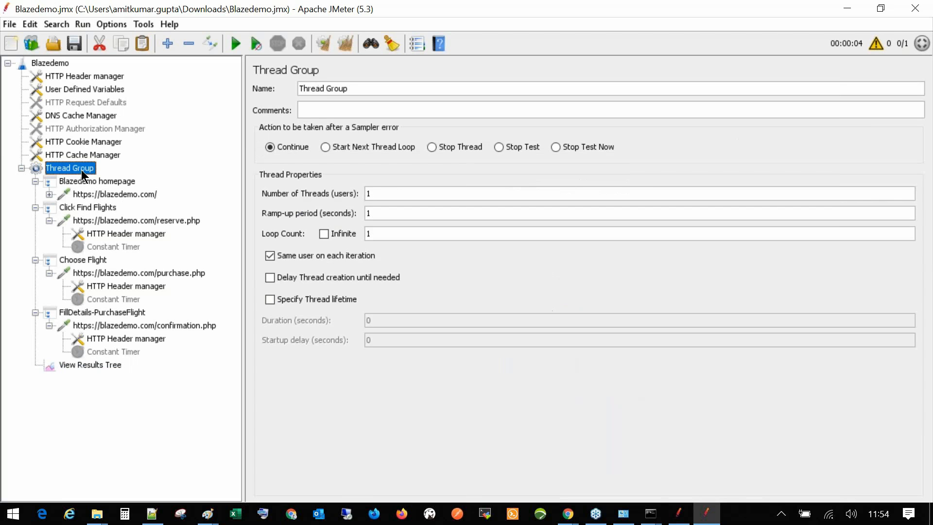
pyautogui.doubleClick(404, 196)
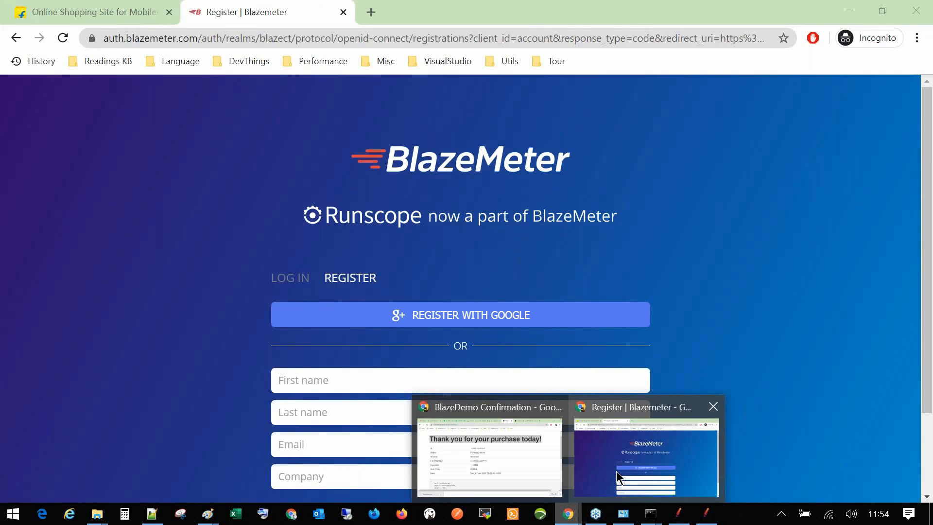
pyautogui.click(486, 457)
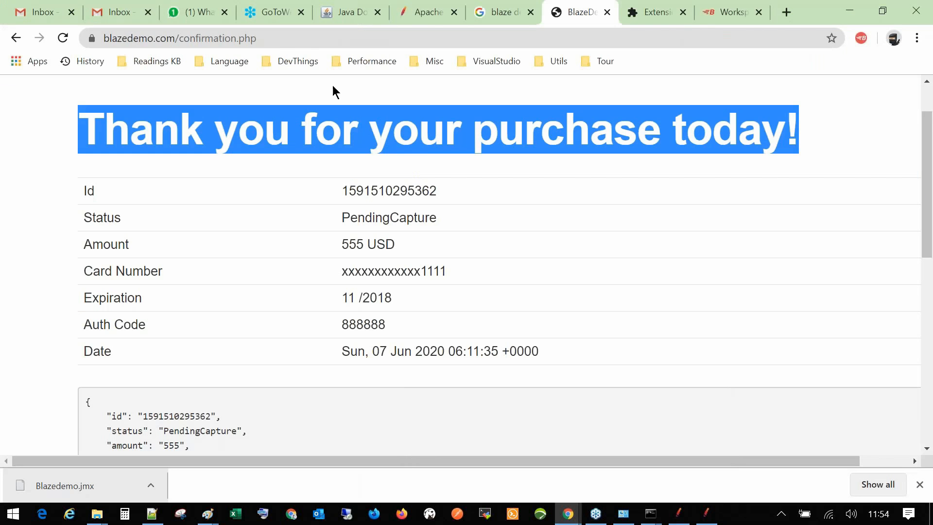
pyautogui.click(320, 38)
pyautogui.click(564, 148)
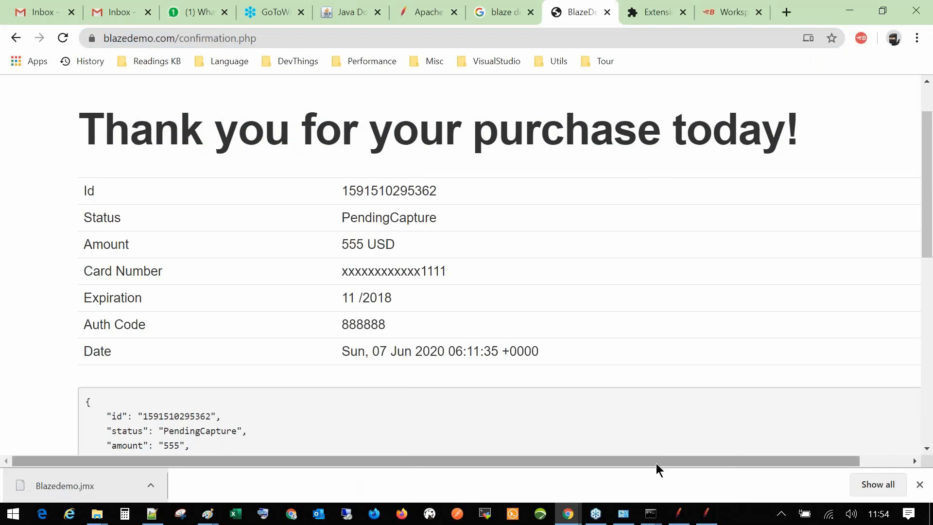
pyautogui.click(706, 514)
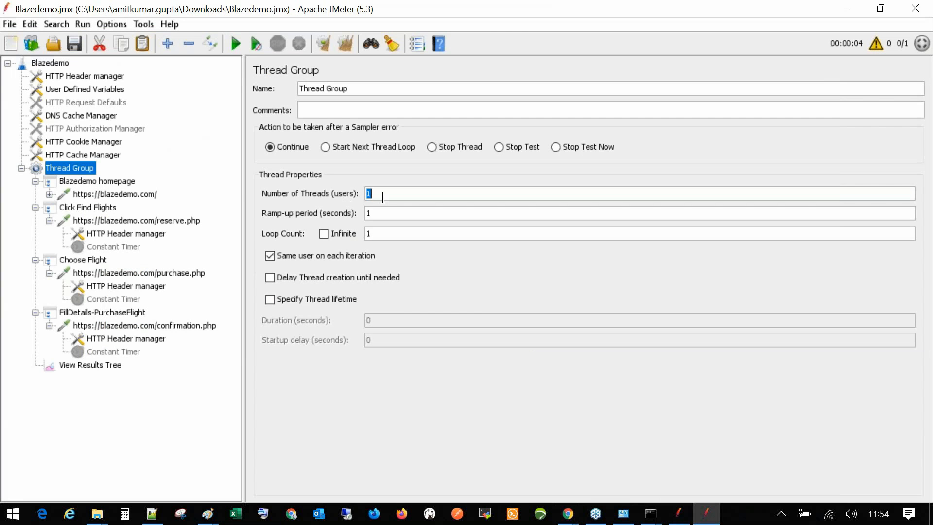
pyautogui.write('2')
pyautogui.doubleClick(402, 193)
pyautogui.doubleClick(389, 194)
pyautogui.click(107, 364)
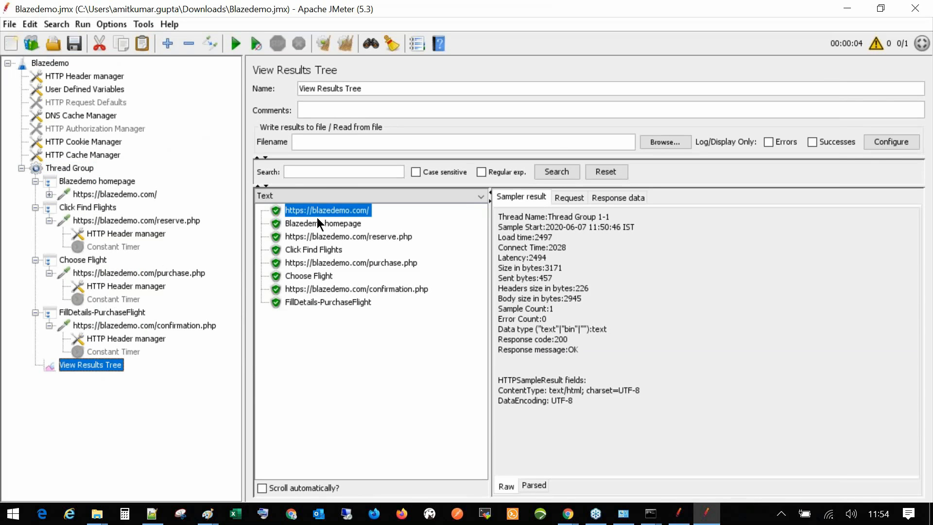
pyautogui.click(317, 220)
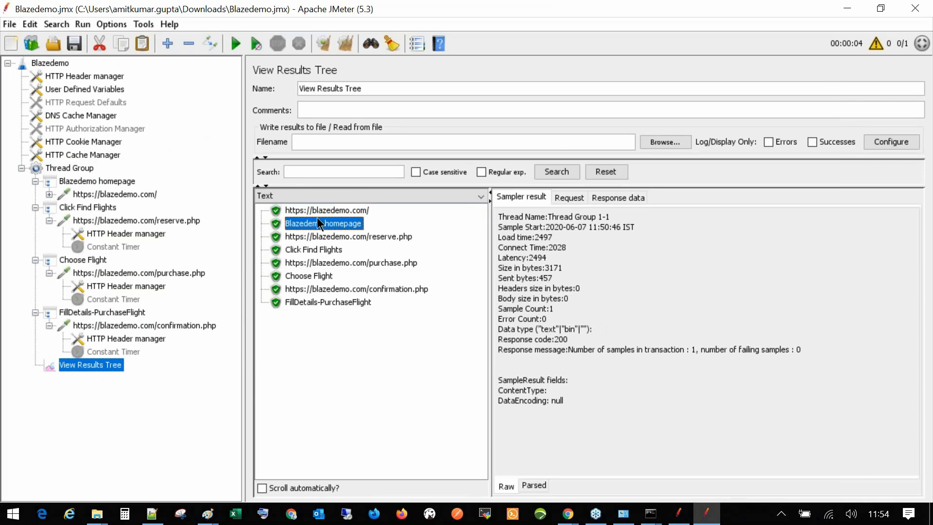
pyautogui.click(49, 194)
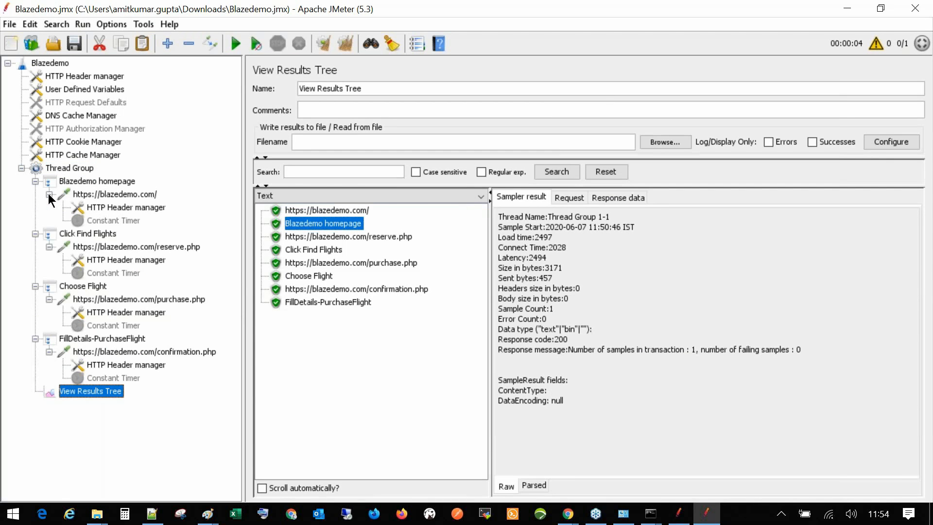
# Review the Thread Group's thread properties alongside the BlazeDemo confirmation page in Chrome, adjusting the test plan tree's width
pyautogui.click(73, 169)
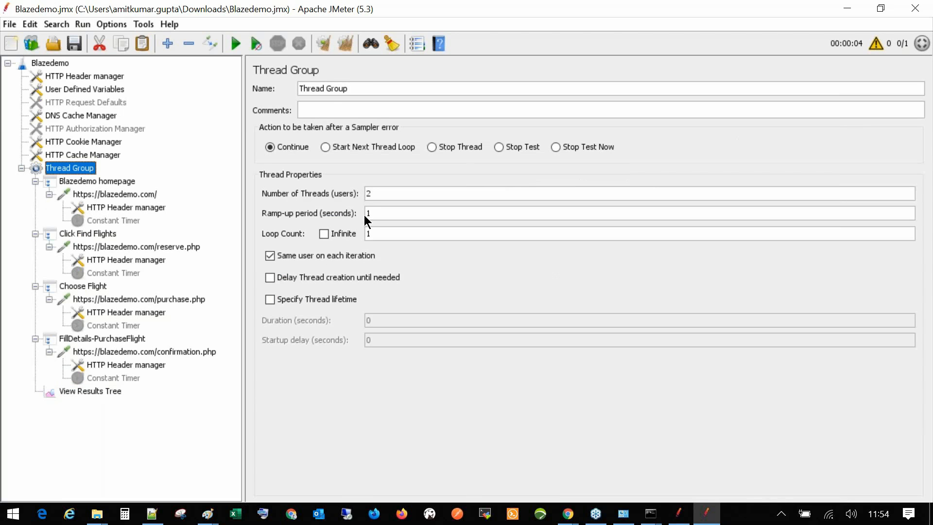
pyautogui.moveTo(243, 173); pyautogui.dragTo(219, 173)
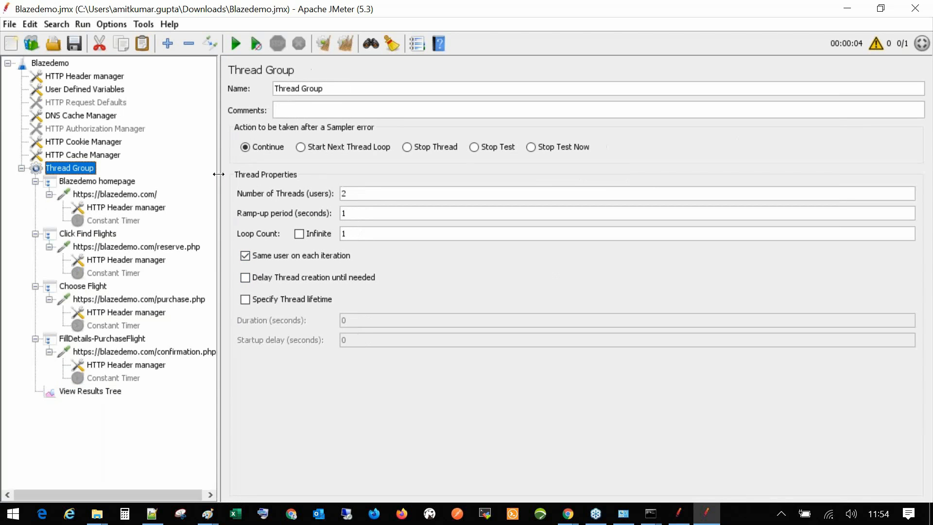
pyautogui.click(568, 513)
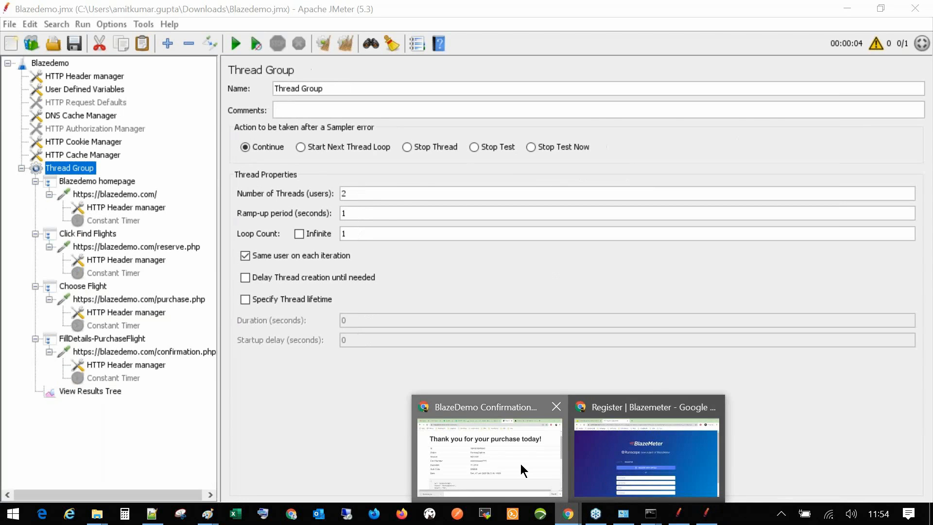
pyautogui.click(521, 463)
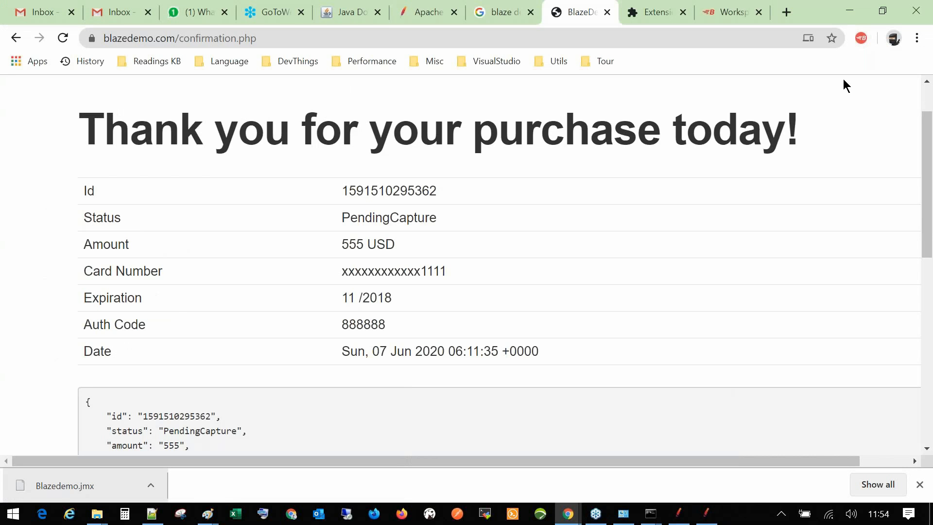
pyautogui.click(705, 513)
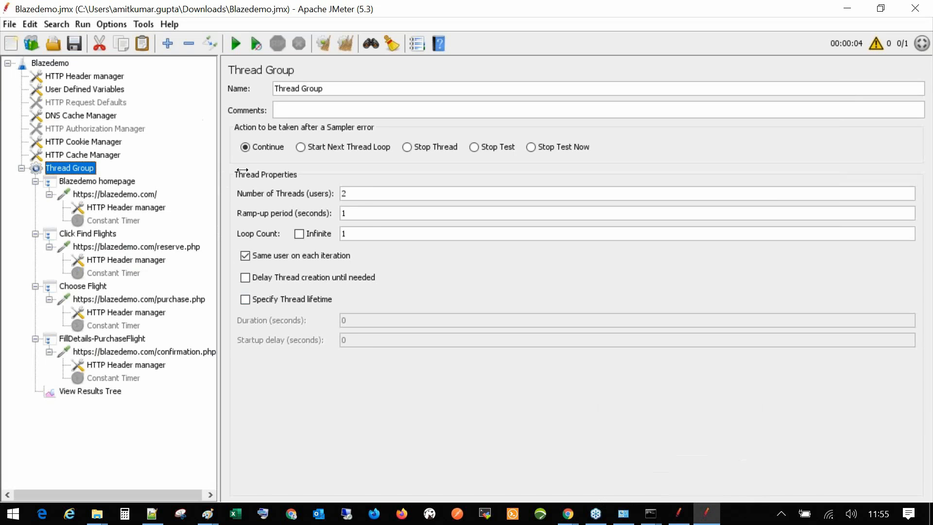
pyautogui.moveTo(241, 170); pyautogui.dragTo(252, 168)
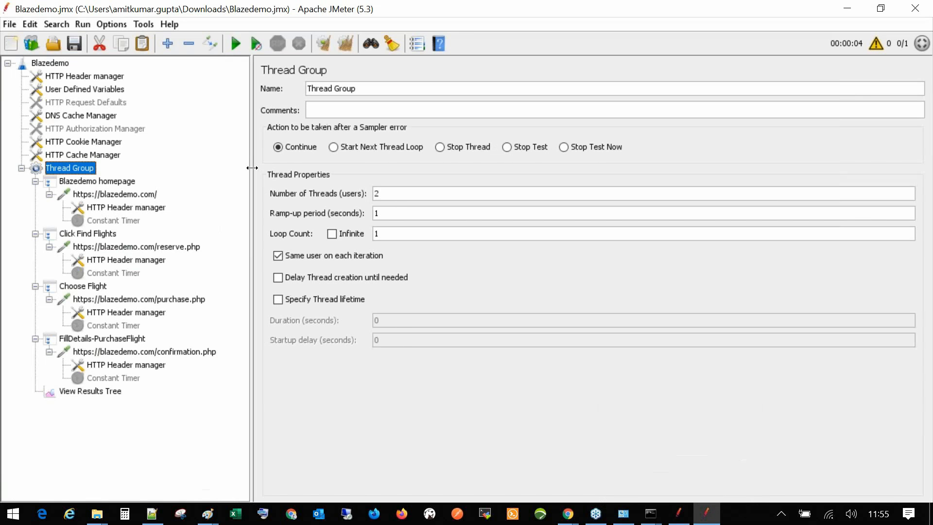
# Switch to the session notes in Notepad++ and view the agenda at their beginning
pyautogui.click(158, 513)
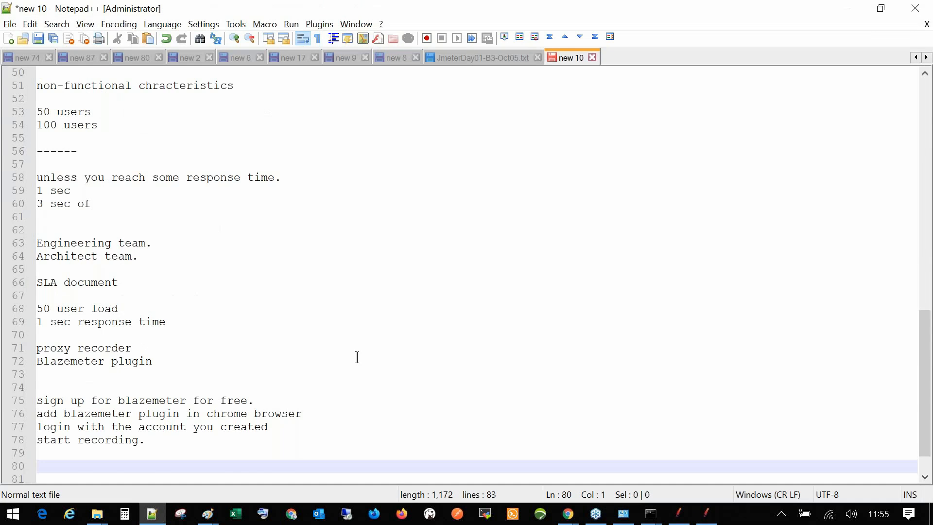
pyautogui.scroll(16, 356, 356)
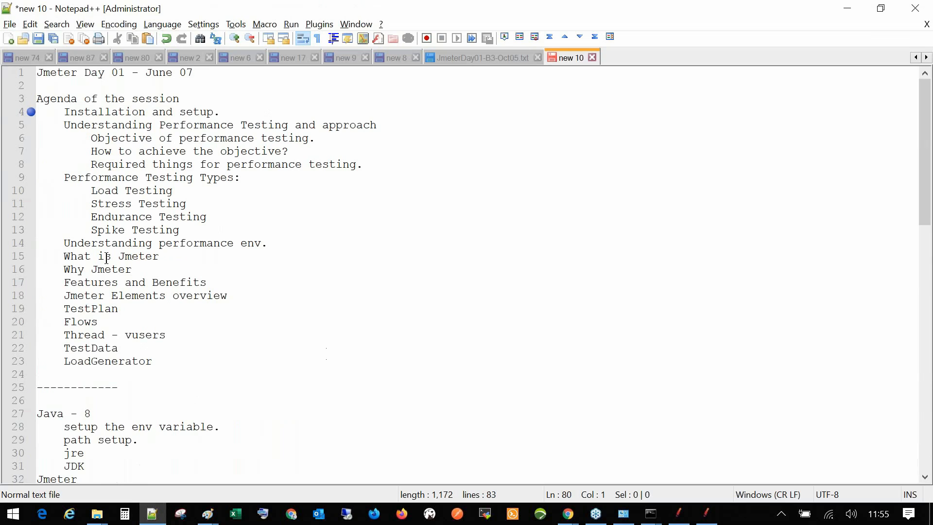